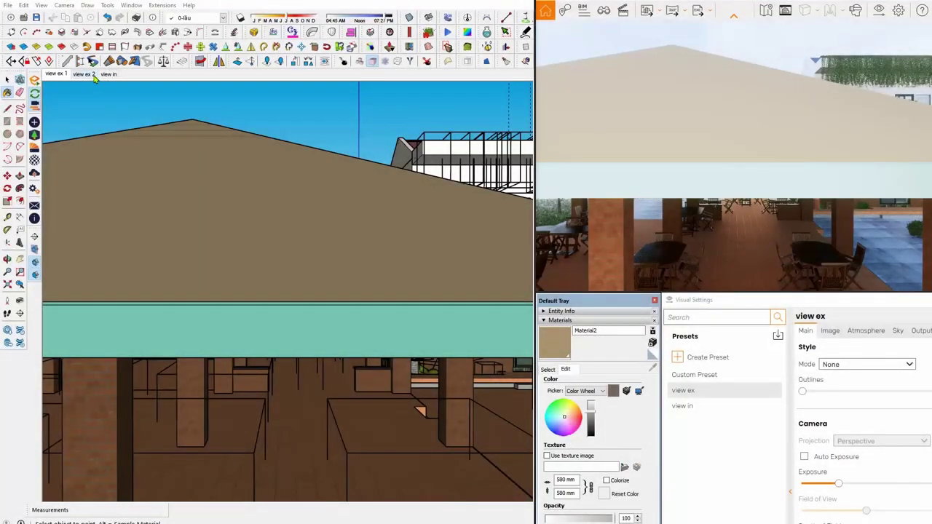
# Compare the view ex 2 and view in scenes under the view in and view ex presets.
pyautogui.click(90, 76)
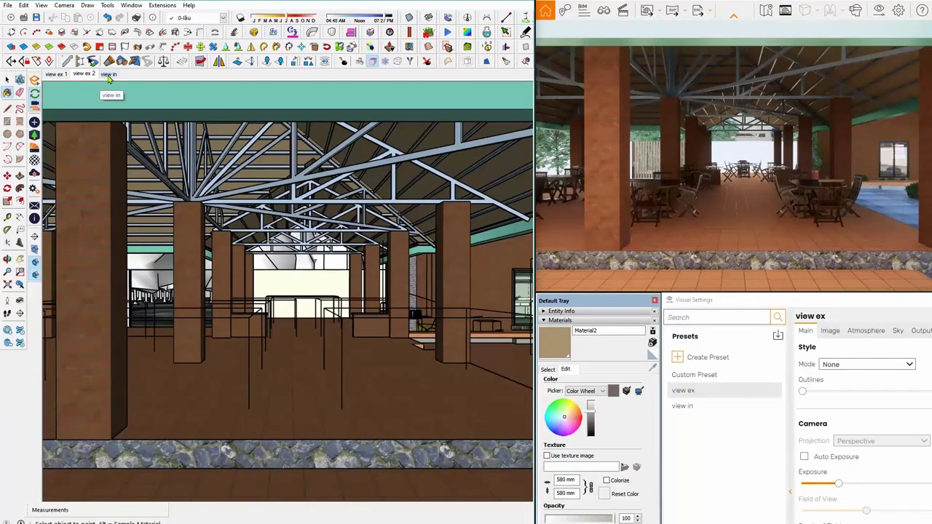
pyautogui.click(677, 408)
pyautogui.click(682, 391)
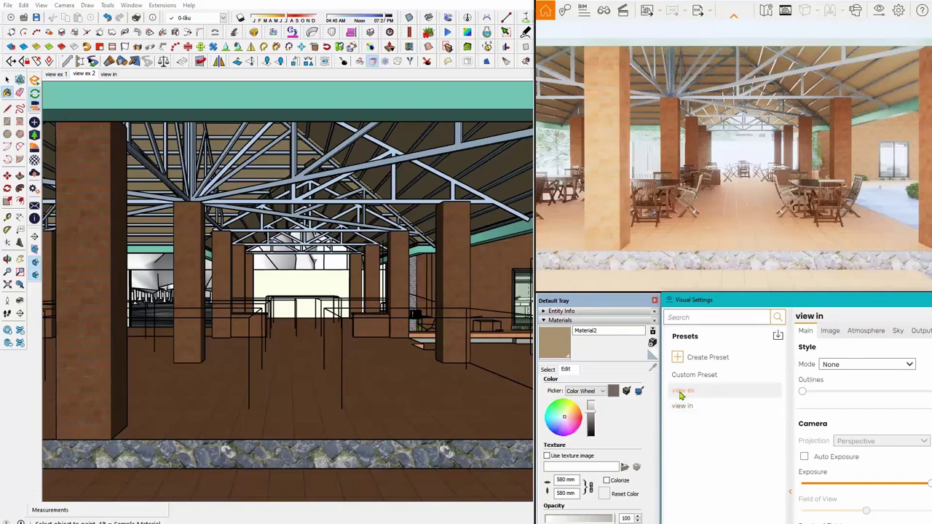
pyautogui.click(108, 74)
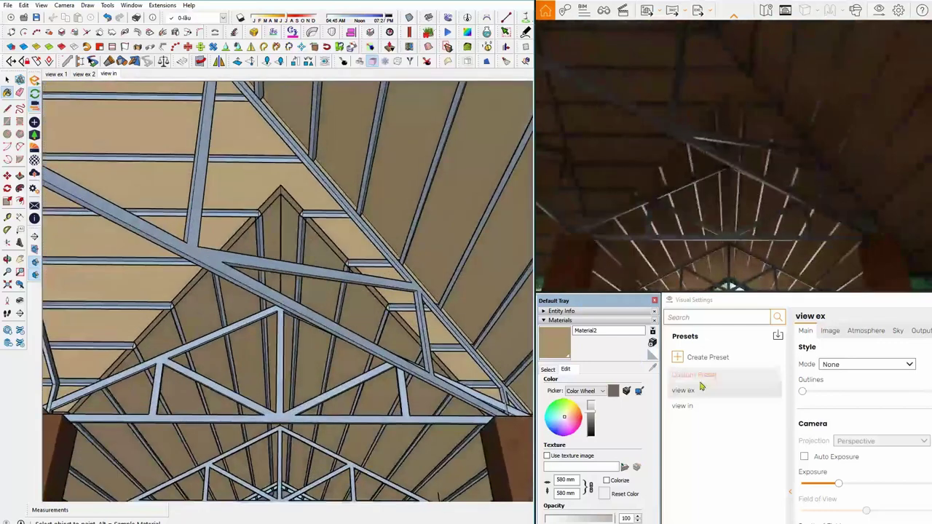
pyautogui.click(693, 410)
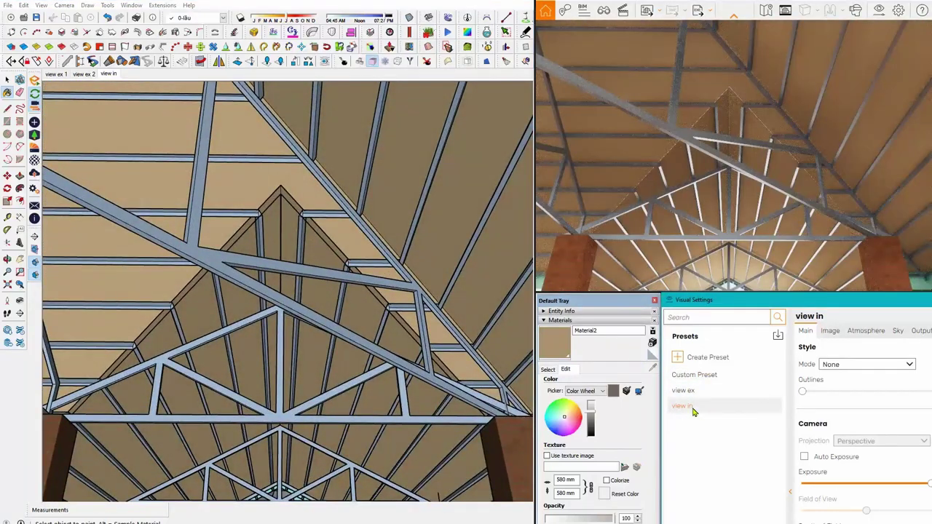
pyautogui.click(685, 391)
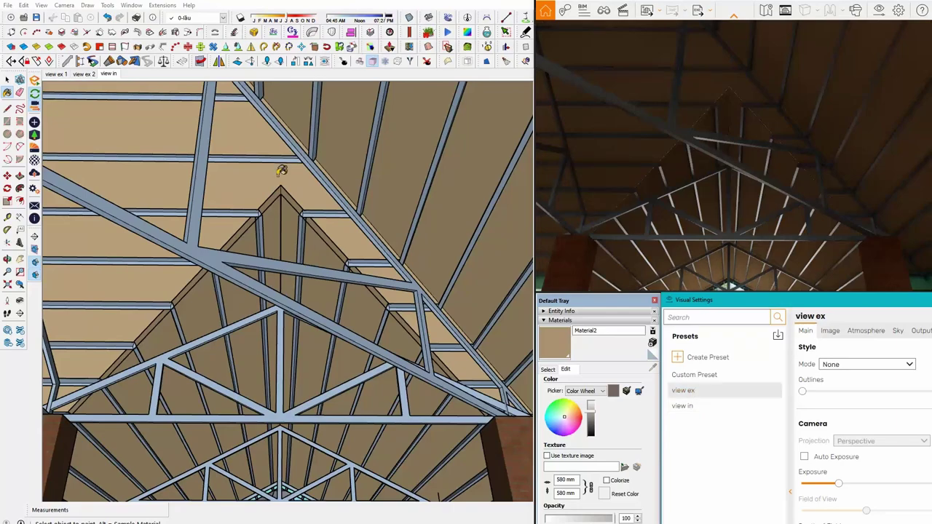
pyautogui.click(58, 75)
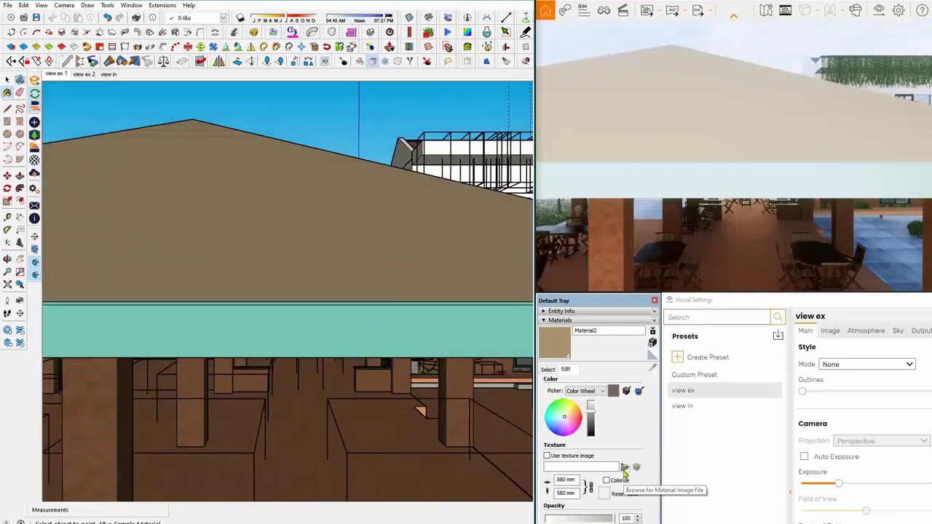
# Apply Thatched_Roof_001_basecolor.jpg as Material2's texture and check it in the view in scene.
pyautogui.click(625, 470)
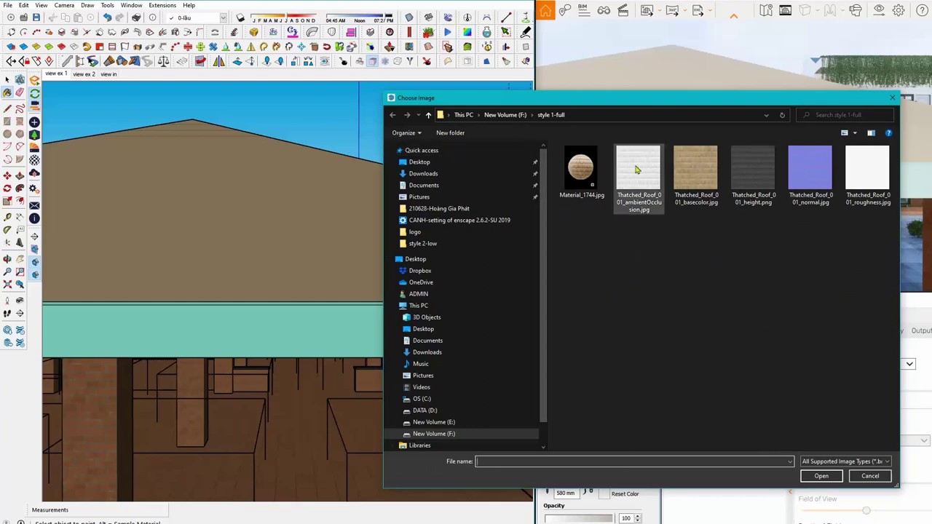
pyautogui.click(696, 188)
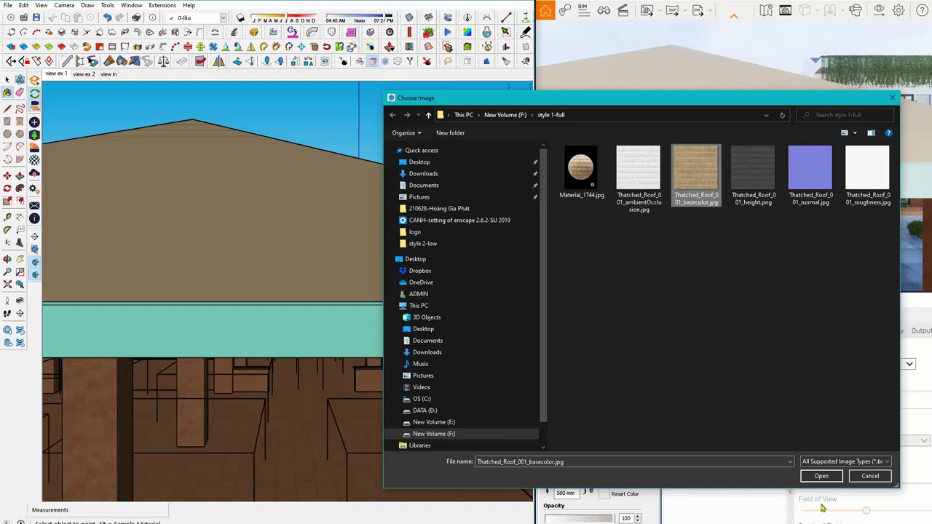
pyautogui.click(821, 475)
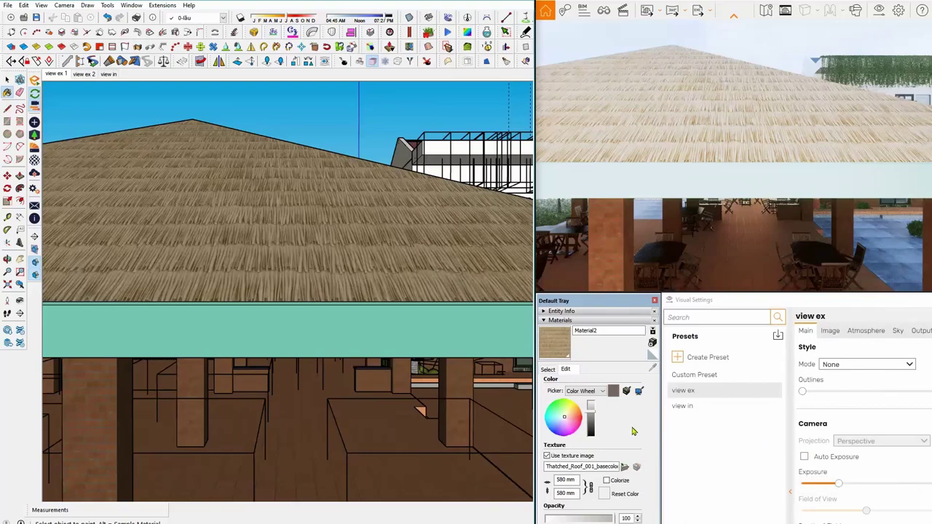
pyautogui.click(108, 75)
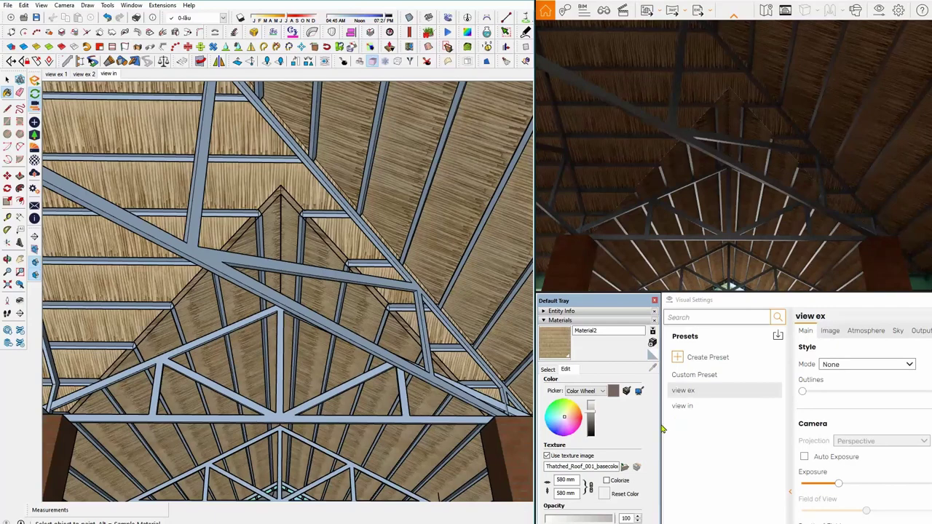
# Experiment with the thatch texture size, entering 3000, 300, 580 and 300 mm values.
pyautogui.doubleClick(560, 480)
pyautogui.click(558, 493)
pyautogui.click(560, 480)
pyautogui.doubleClick(563, 480)
pyautogui.write('3000')
pyautogui.press('Return')
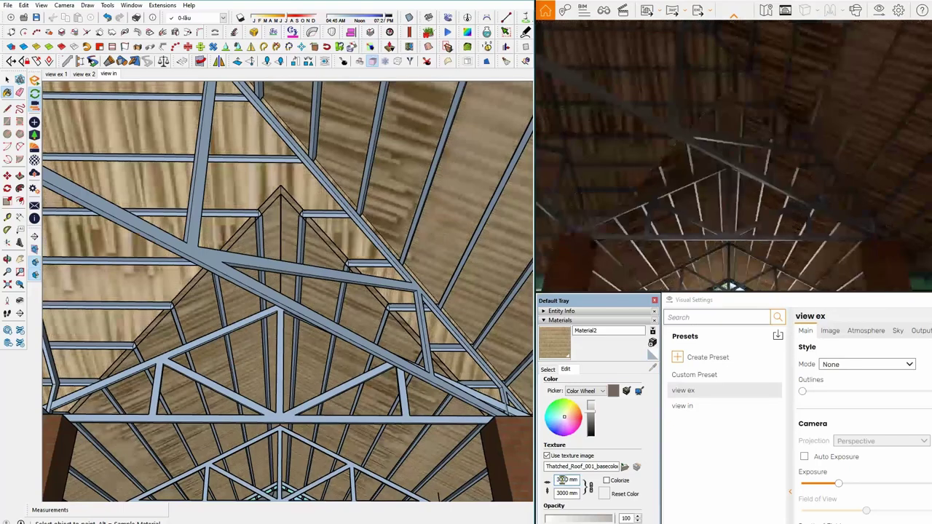
pyautogui.press('BackSpace')
pyautogui.press('Return')
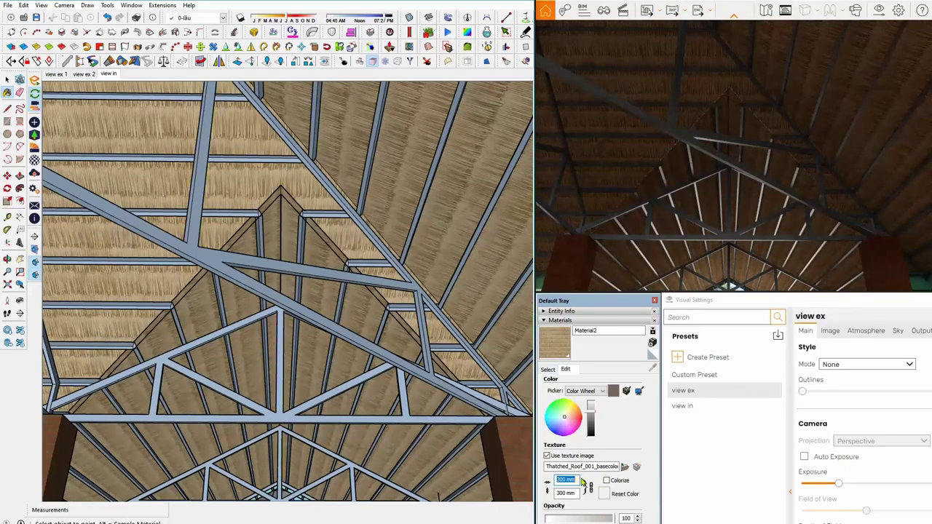
pyautogui.write('580')
pyautogui.press('Return')
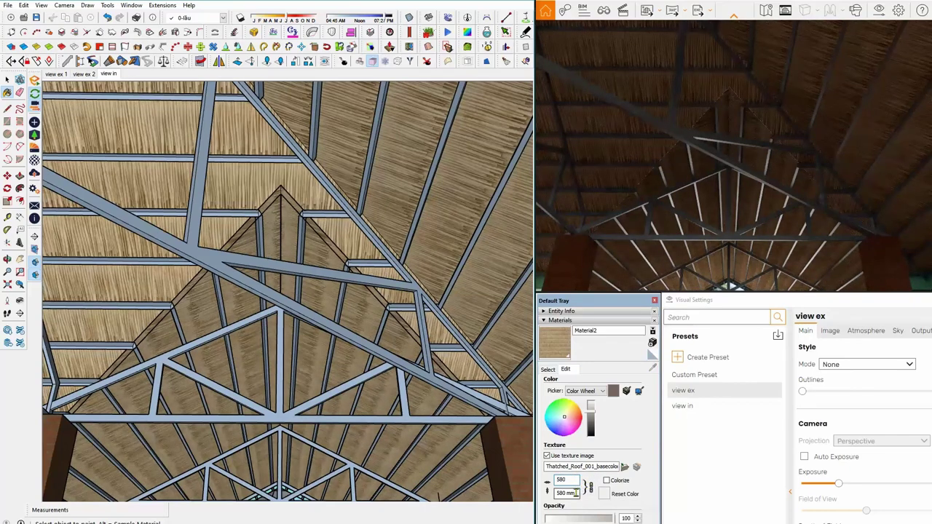
pyautogui.click(558, 494)
pyautogui.write('300')
pyautogui.press('Return')
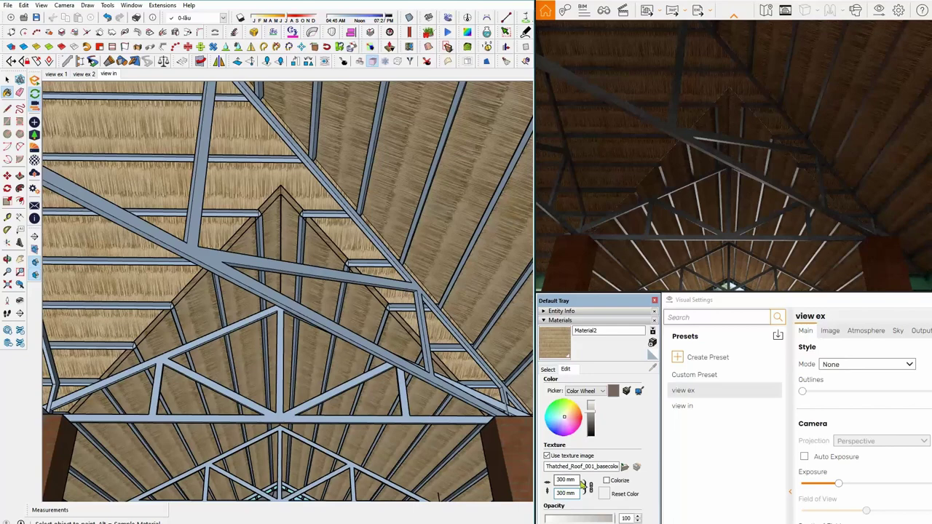
# Unlink texture width and height for a 300 × 580 mm thatch, preview under view in, return to view ex 1.
pyautogui.click(589, 487)
pyautogui.click(555, 481)
pyautogui.write('500')
pyautogui.press('Return')
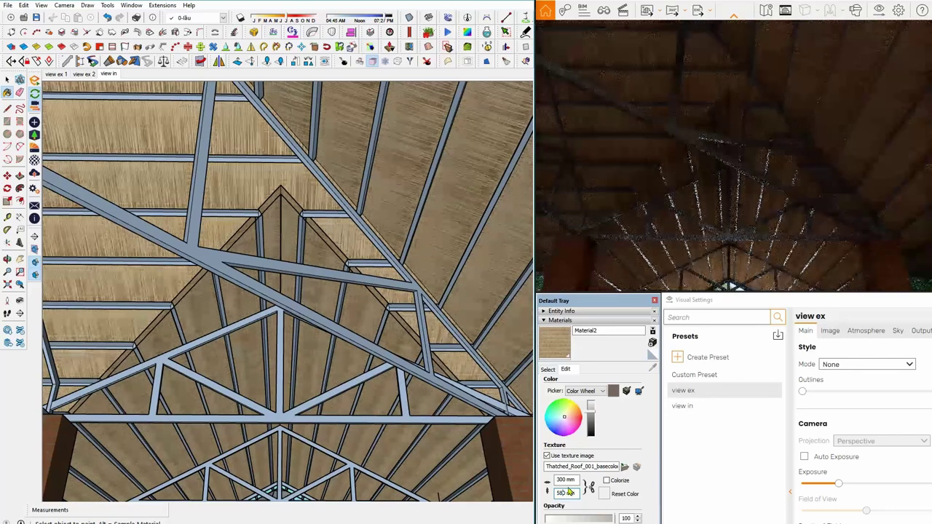
pyautogui.click(557, 480)
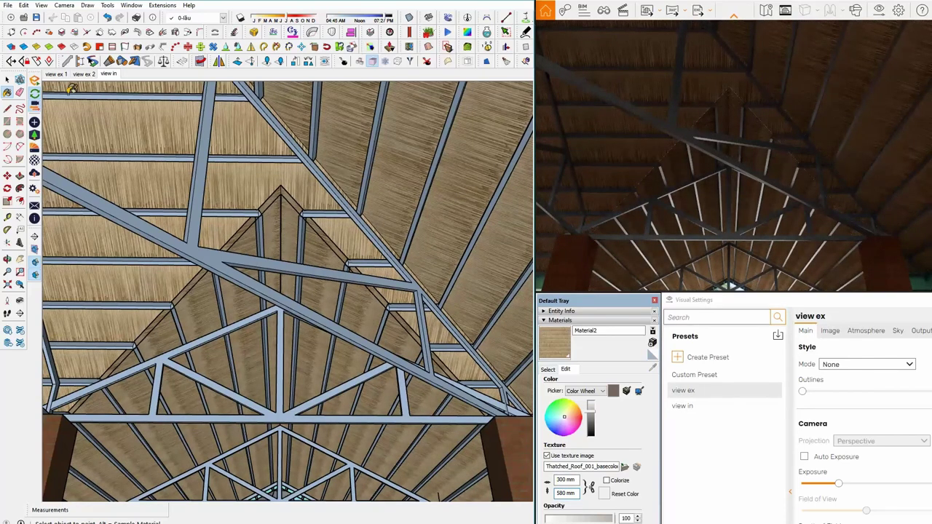
pyautogui.click(683, 410)
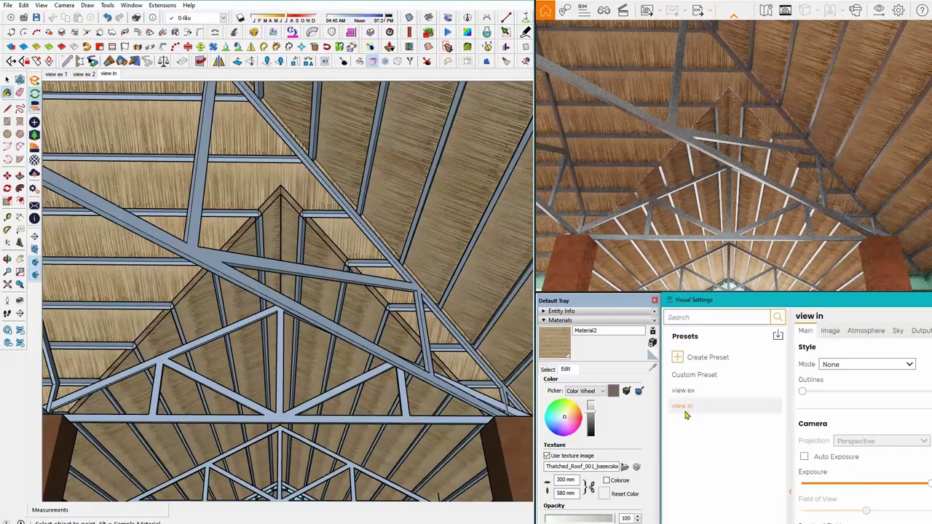
pyautogui.click(683, 391)
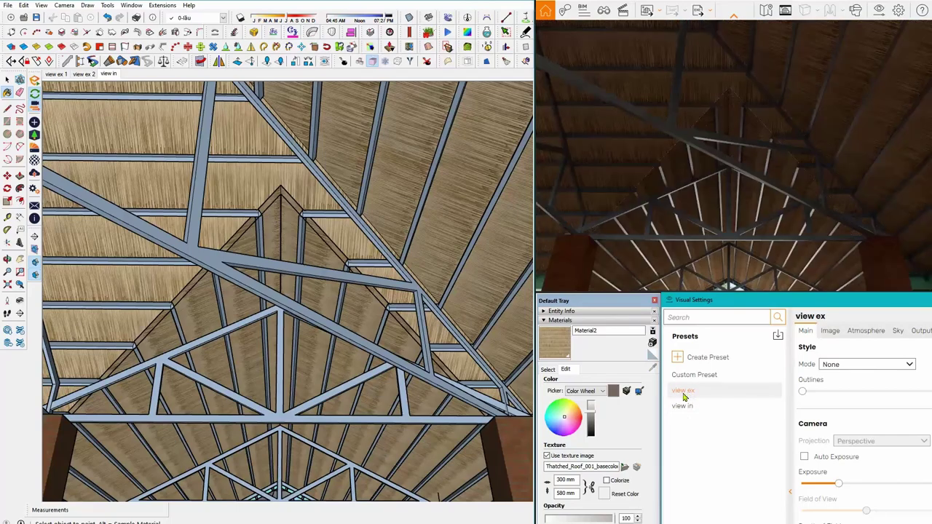
pyautogui.click(57, 75)
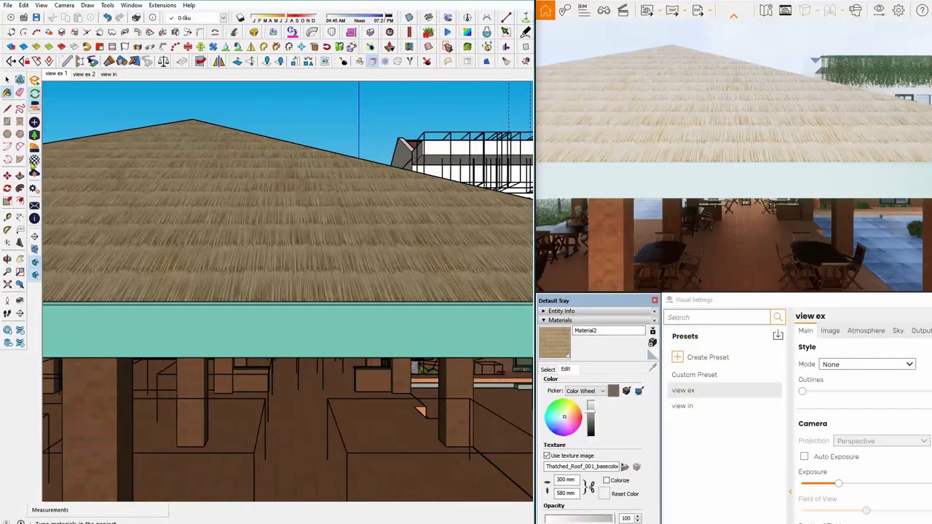
# Load Thatched_Roof_001_height.png as Material2's height map in the Enscape Material Editor.
pyautogui.click(35, 163)
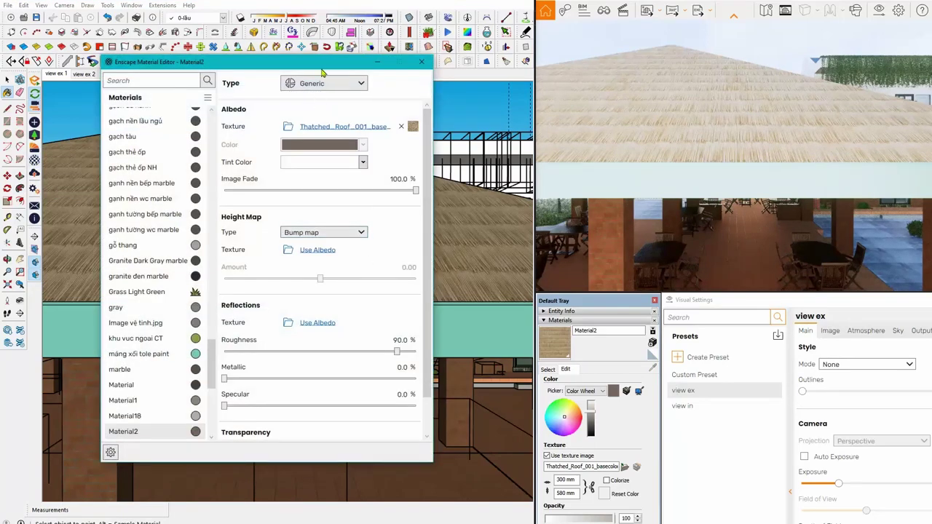
pyautogui.moveTo(313, 71)
pyautogui.mouseDown()
pyautogui.moveTo(146, 158)
pyautogui.moveTo(120, 131)
pyautogui.mouseUp()
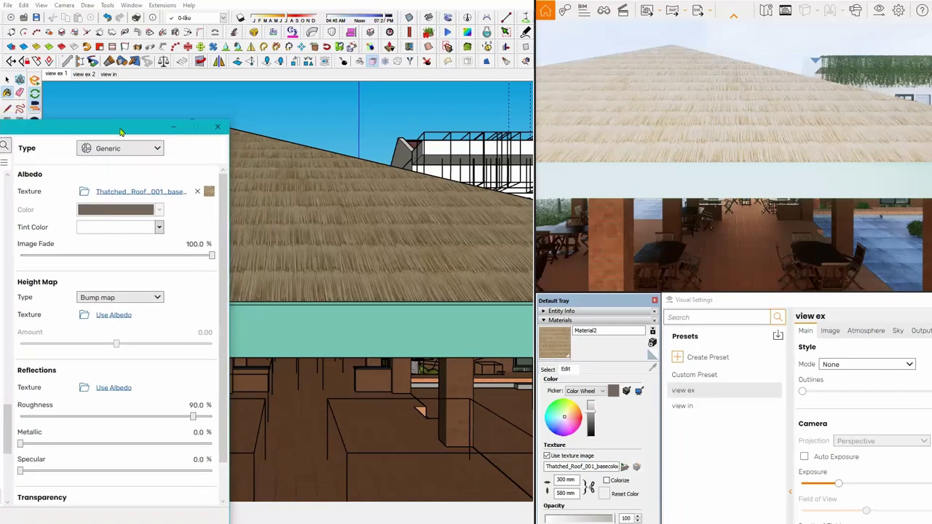
pyautogui.click(109, 317)
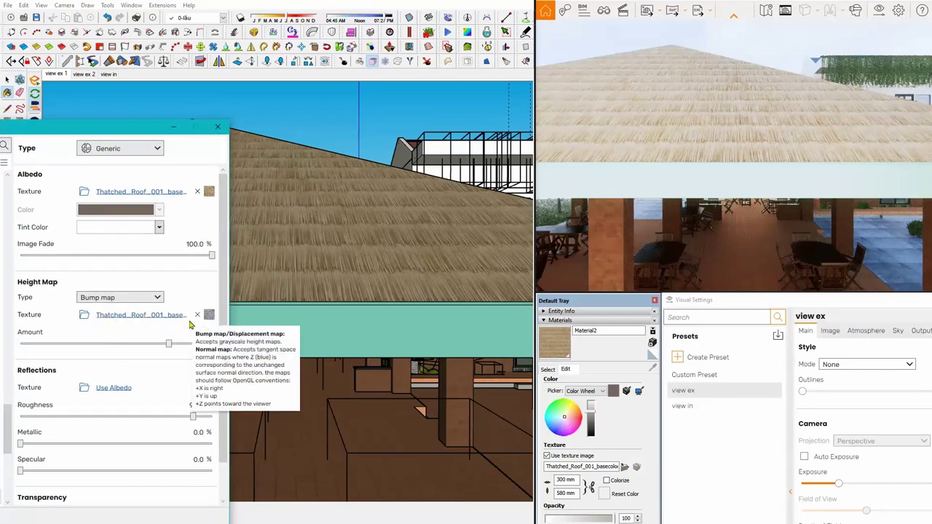
pyautogui.click(164, 322)
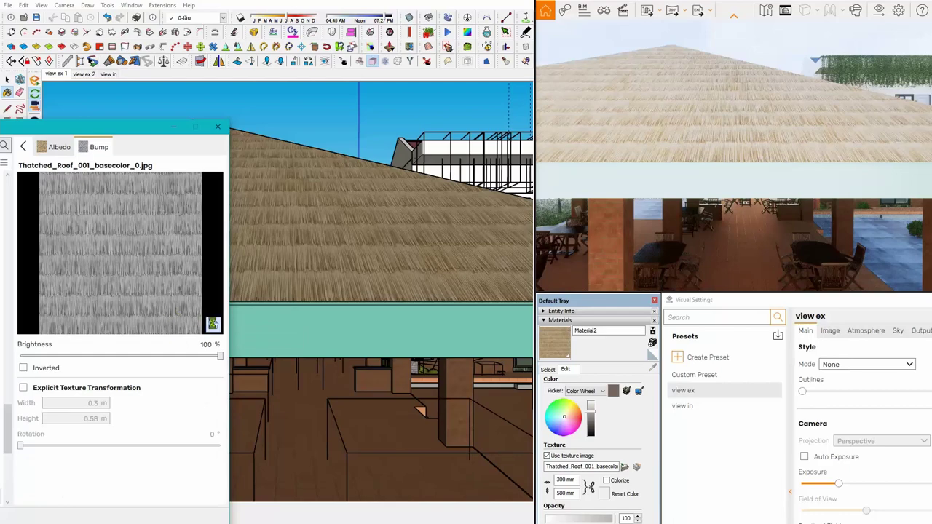
pyautogui.click(213, 325)
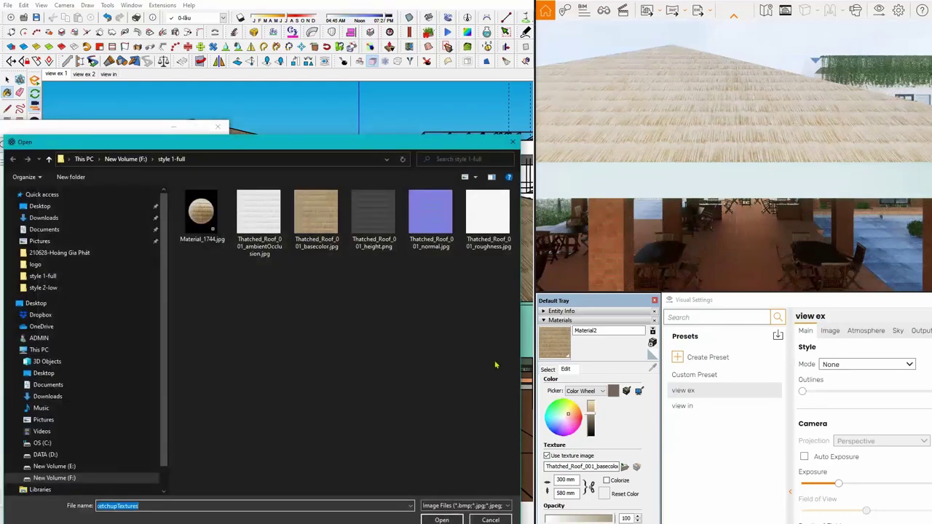
pyautogui.click(375, 250)
pyautogui.click(449, 519)
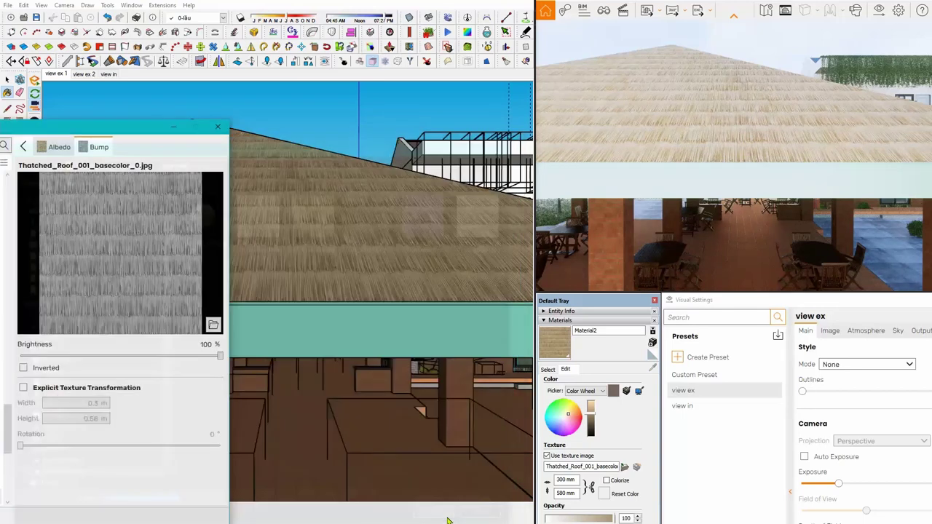
pyautogui.click(22, 148)
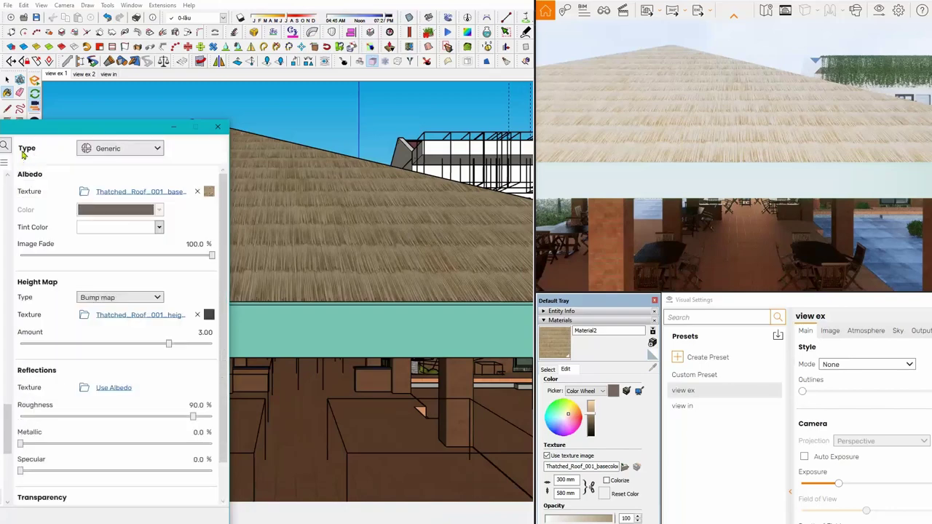
pyautogui.click(130, 299)
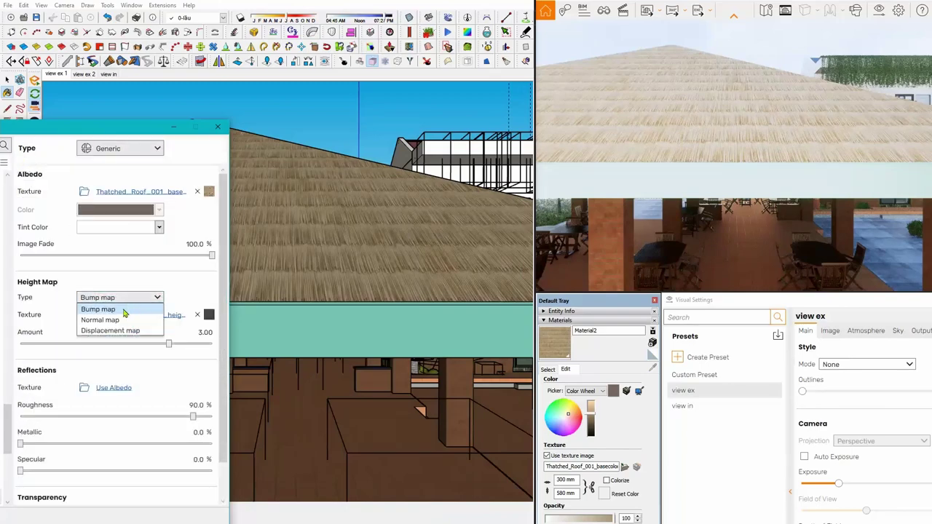
# Make the thatch height map a displacement map at amount 0.65, then orbit along the roof slope.
pyautogui.click(183, 295)
pyautogui.moveTo(169, 343); pyautogui.dragTo(223, 348)
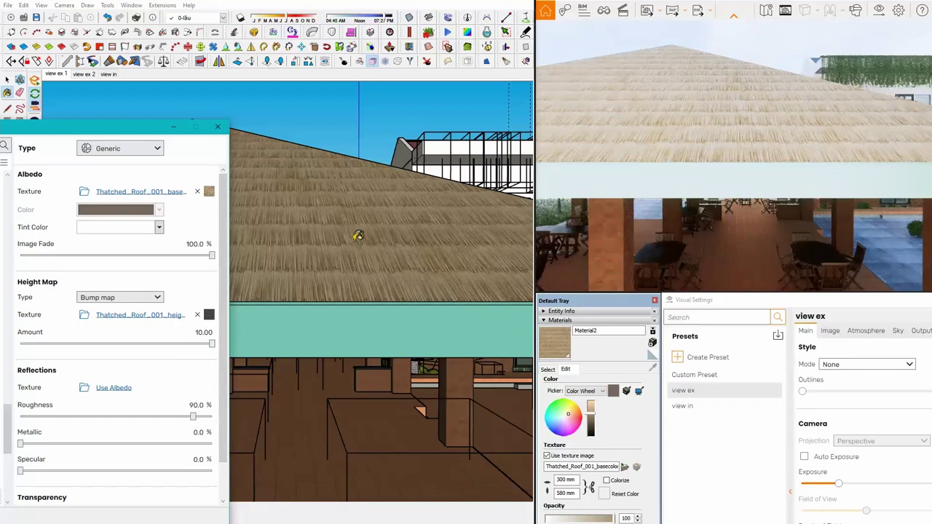
pyautogui.scroll(2, 362, 233)
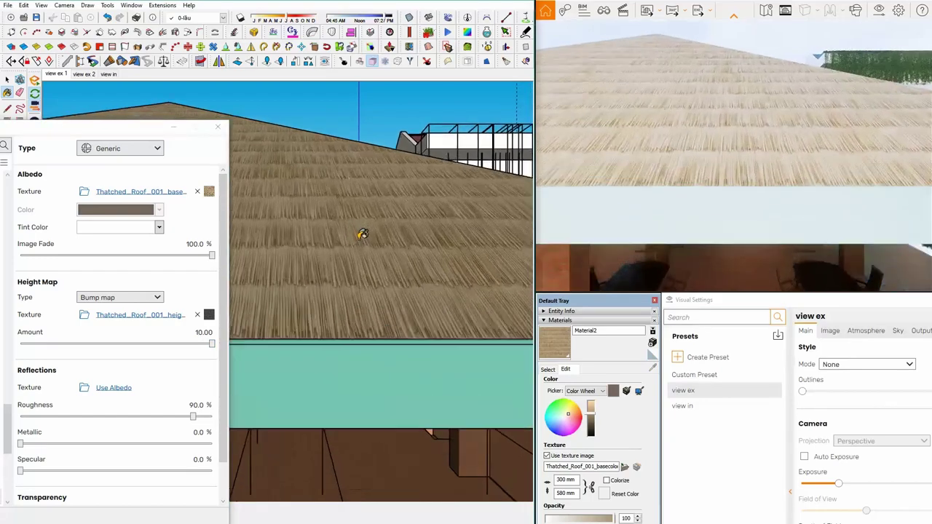
pyautogui.scroll(2, 362, 234)
pyautogui.scroll(3, 363, 234)
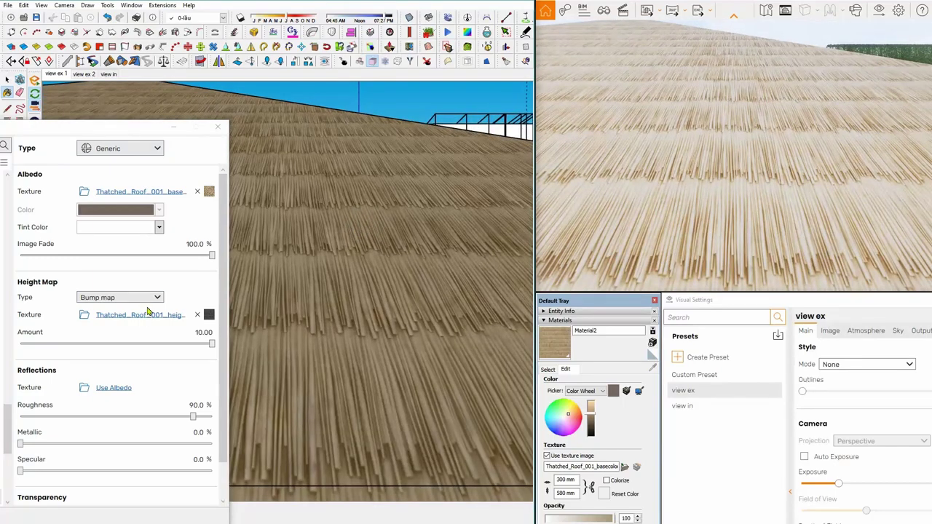
pyautogui.moveTo(212, 343); pyautogui.dragTo(140, 344)
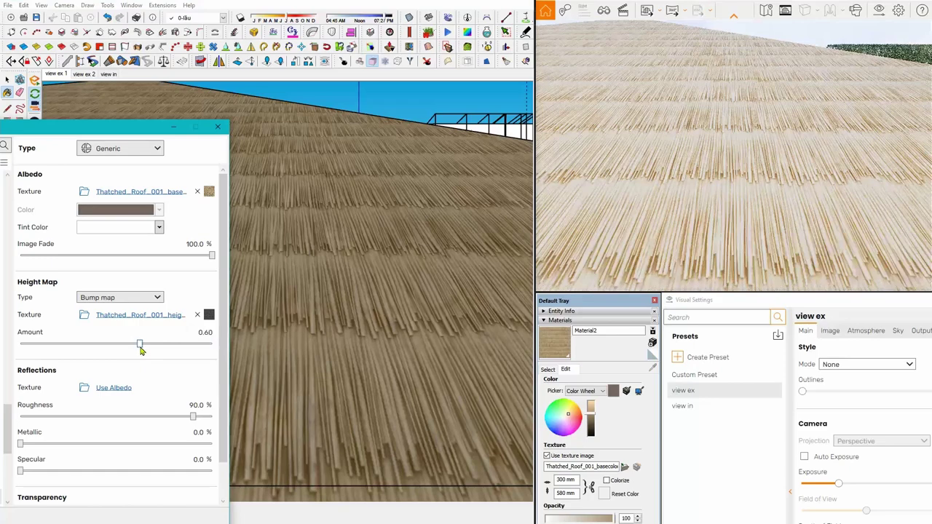
pyautogui.click(134, 298)
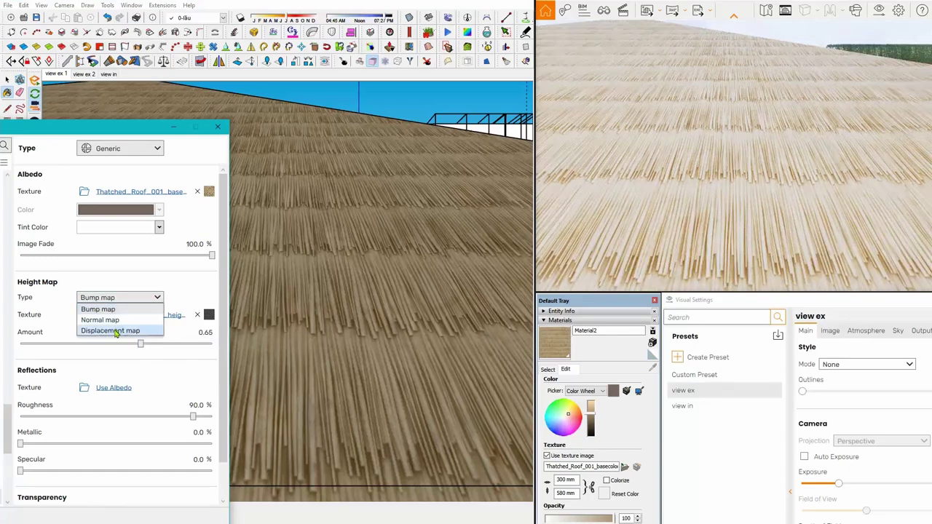
pyautogui.click(115, 331)
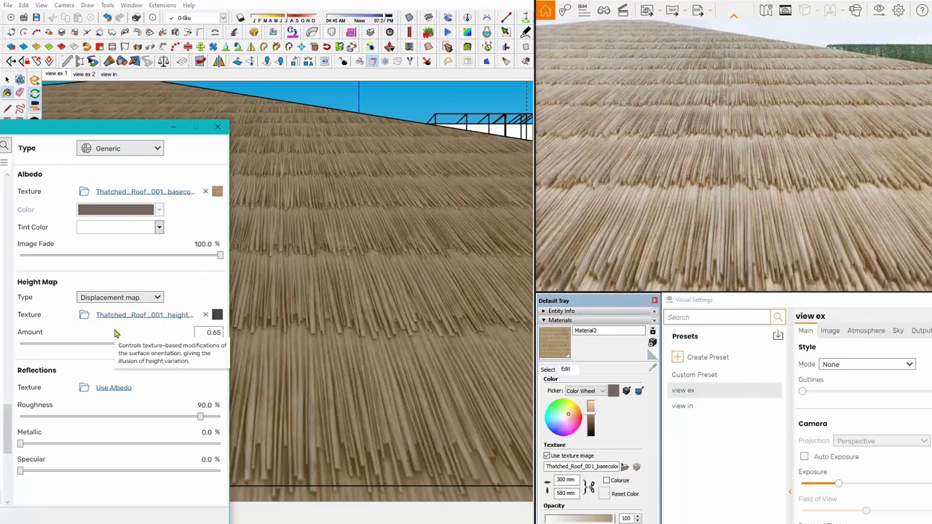
pyautogui.moveTo(427, 308)
pyautogui.mouseDown(button='middle')
pyautogui.moveTo(316, 291)
pyautogui.moveTo(137, 316)
pyautogui.moveTo(138, 331)
pyautogui.moveTo(177, 342)
pyautogui.moveTo(208, 333)
pyautogui.moveTo(80, 332)
pyautogui.moveTo(301, 348)
pyautogui.moveTo(278, 315)
pyautogui.moveTo(291, 306)
pyautogui.moveTo(313, 312)
pyautogui.mouseUp(button='middle')
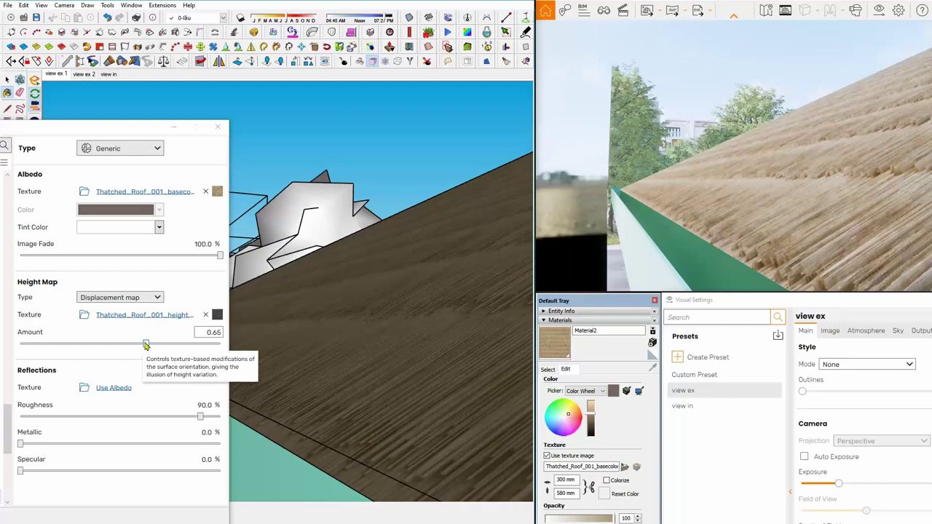
# Lower the displacement amount to 0.28 and render it with the view in preset.
pyautogui.moveTo(145, 345); pyautogui.dragTo(138, 346)
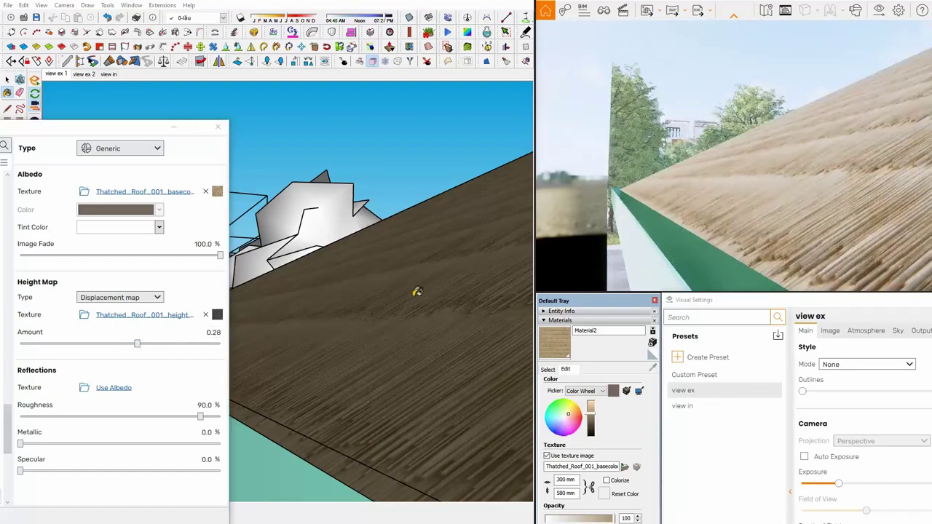
pyautogui.moveTo(467, 309)
pyautogui.mouseDown(button='middle')
pyautogui.moveTo(423, 304)
pyautogui.moveTo(503, 236)
pyautogui.moveTo(290, 265)
pyautogui.moveTo(281, 243)
pyautogui.moveTo(287, 236)
pyautogui.moveTo(389, 248)
pyautogui.moveTo(371, 258)
pyautogui.moveTo(392, 323)
pyautogui.moveTo(408, 304)
pyautogui.moveTo(416, 221)
pyautogui.moveTo(474, 274)
pyautogui.moveTo(466, 260)
pyautogui.moveTo(374, 276)
pyautogui.moveTo(392, 274)
pyautogui.mouseUp(button='middle')
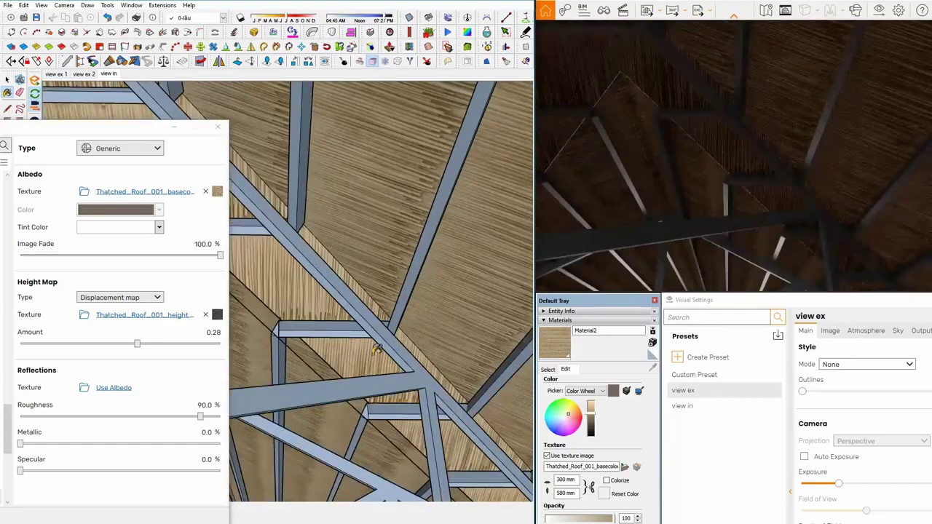
pyautogui.click(683, 406)
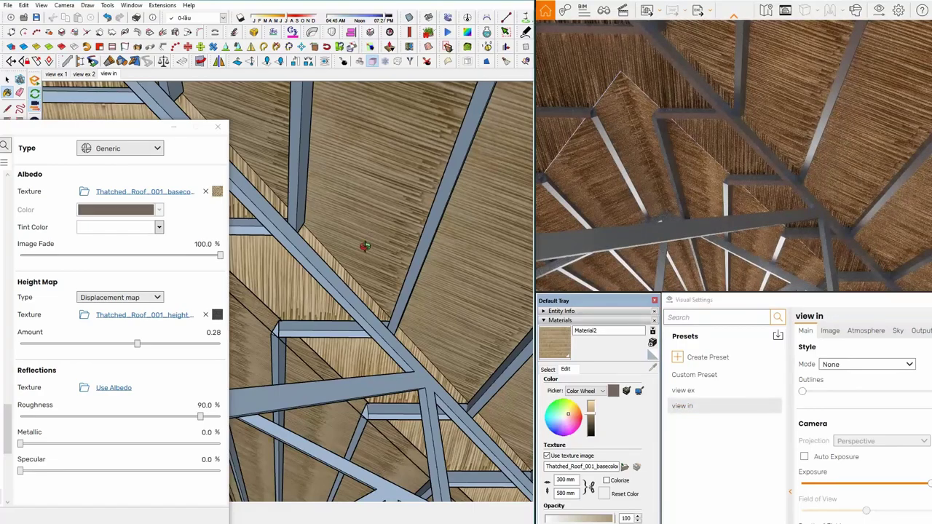
# Zoom and orbit to inspect the thatch over the trusses, then return to view ex 1.
pyautogui.scroll(2, 370, 243)
pyautogui.scroll(3, 375, 240)
pyautogui.scroll(3, 382, 237)
pyautogui.scroll(-2, 386, 236)
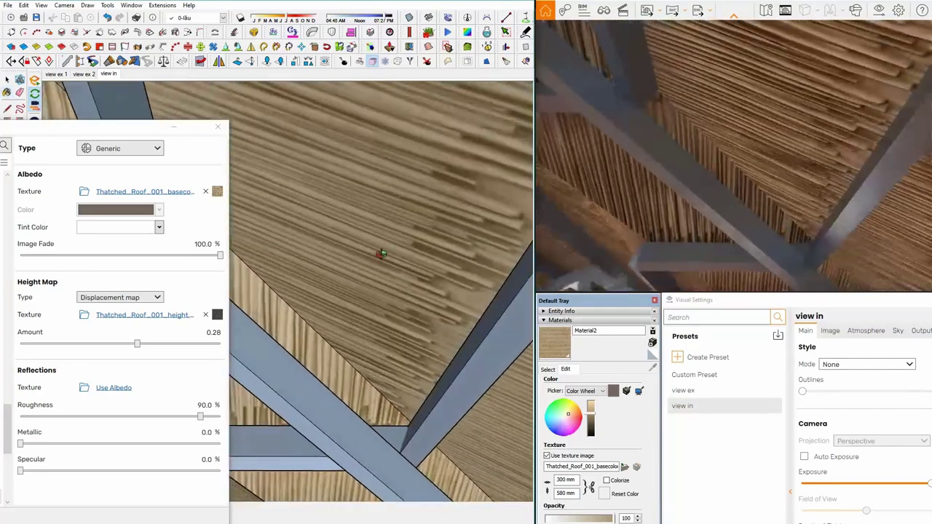
pyautogui.scroll(-2, 401, 244)
pyautogui.scroll(-2, 423, 231)
pyautogui.scroll(-2, 423, 231)
pyautogui.scroll(-2, 425, 230)
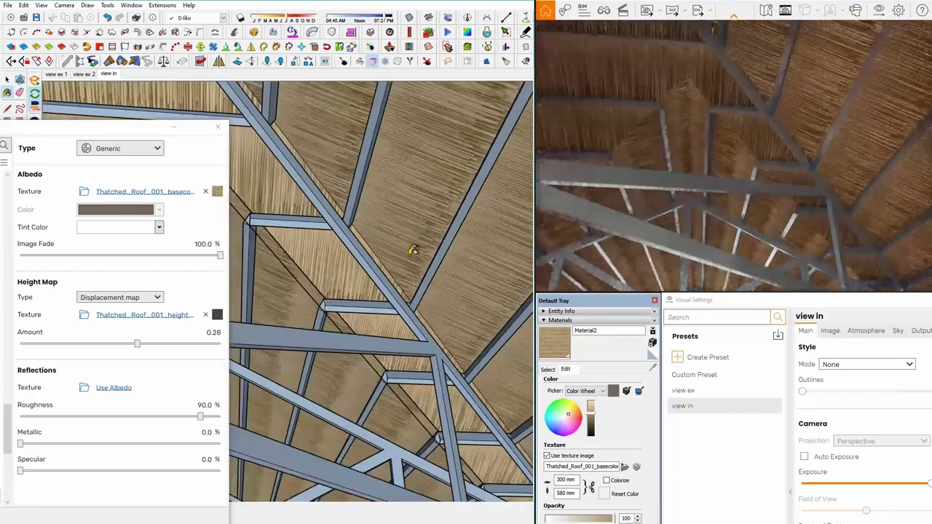
pyautogui.scroll(-2, 414, 249)
pyautogui.scroll(-2, 409, 265)
pyautogui.scroll(-2, 416, 265)
pyautogui.scroll(-2, 415, 265)
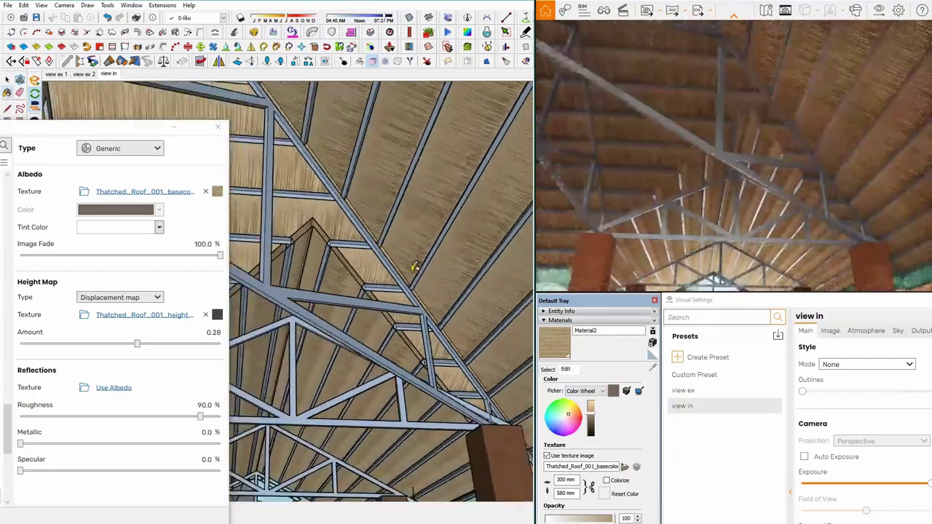
pyautogui.moveTo(413, 269)
pyautogui.mouseDown(button='middle')
pyautogui.moveTo(405, 350)
pyautogui.moveTo(414, 354)
pyautogui.moveTo(410, 279)
pyautogui.moveTo(361, 269)
pyautogui.mouseUp(button='middle')
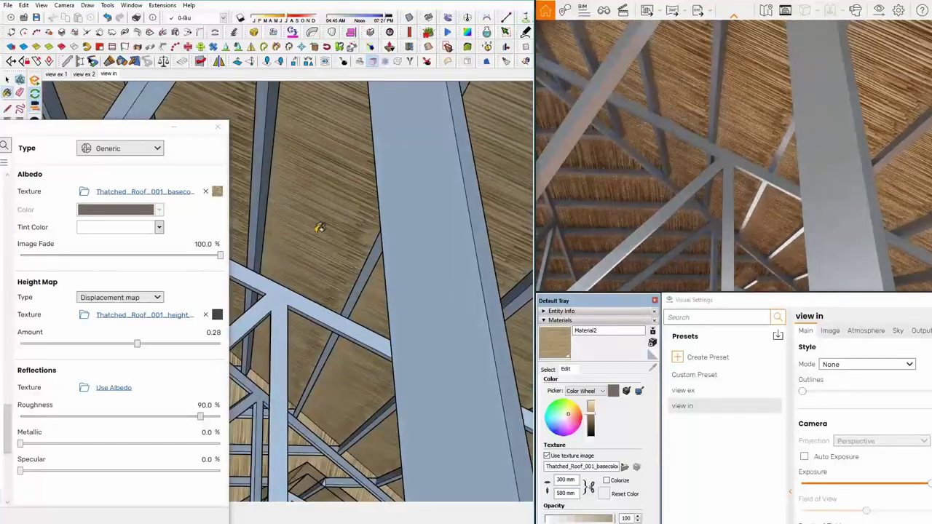
pyautogui.click(57, 77)
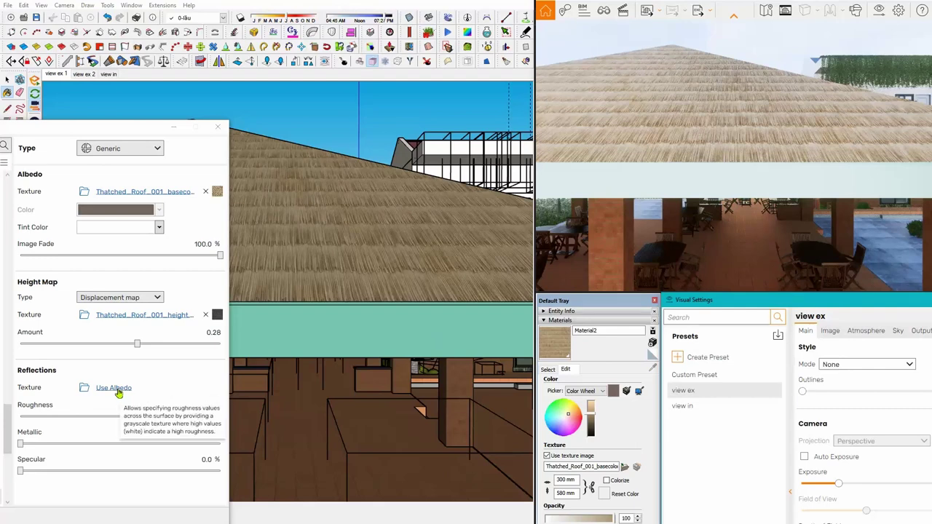
# Try a reflections texture with slight metallic, check view ex 2, then reset reflections to Use Albedo.
pyautogui.click(114, 388)
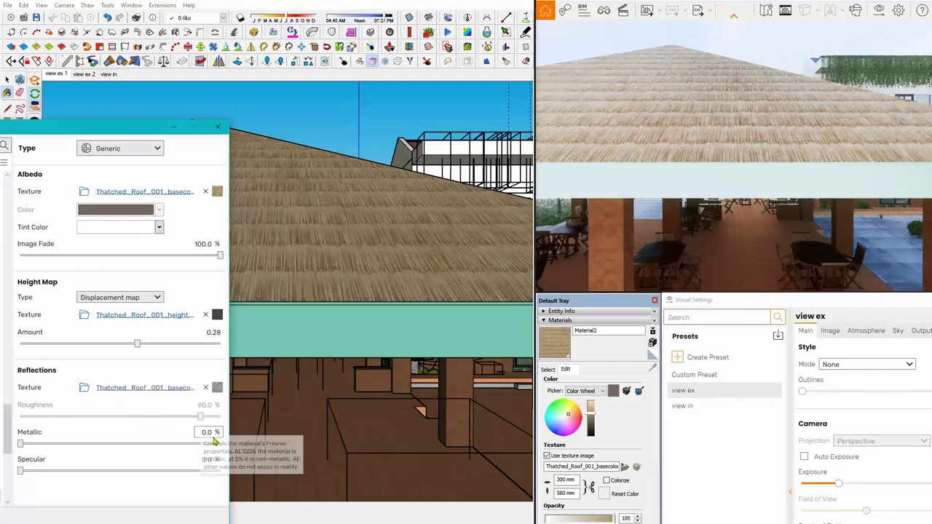
pyautogui.click(41, 445)
pyautogui.moveTo(41, 447)
pyautogui.mouseDown()
pyautogui.moveTo(262, 449)
pyautogui.moveTo(6, 453)
pyautogui.moveTo(77, 472)
pyautogui.moveTo(193, 474)
pyautogui.moveTo(17, 481)
pyautogui.moveTo(27, 477)
pyautogui.moveTo(26, 444)
pyautogui.mouseUp()
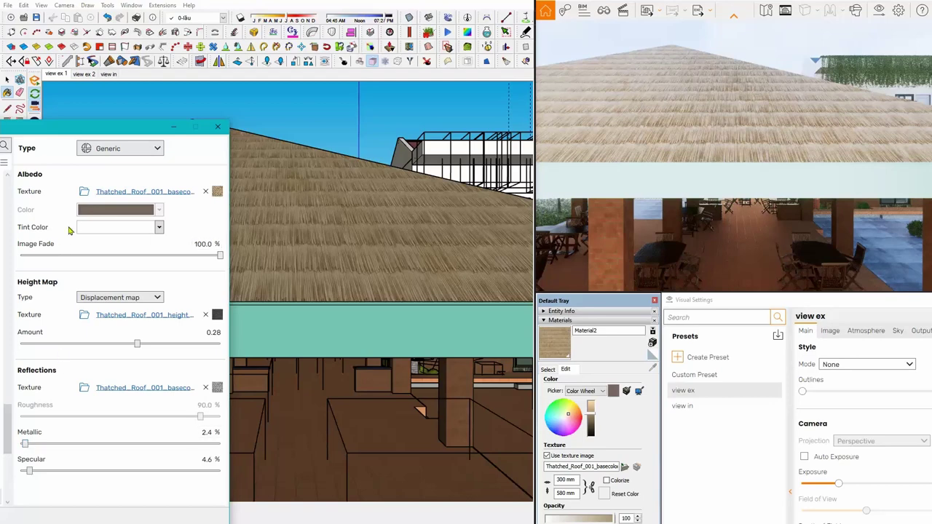
pyautogui.click(90, 76)
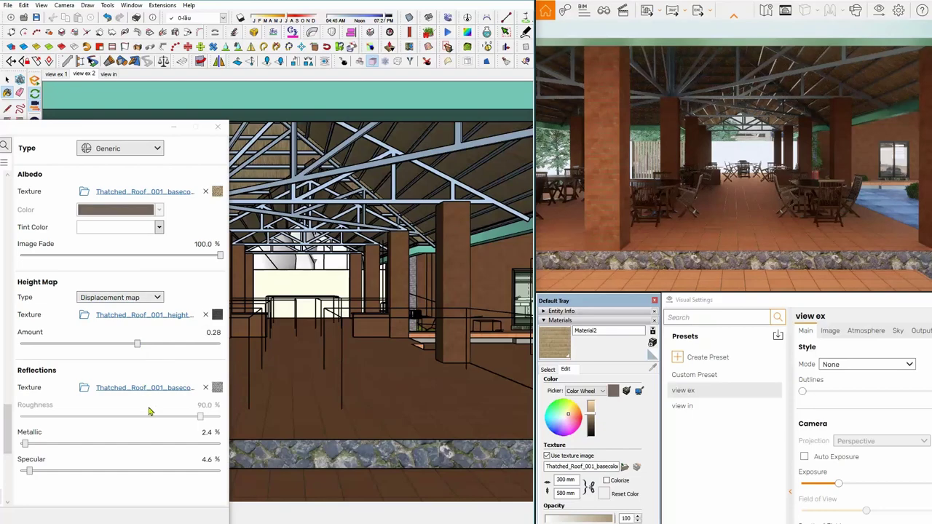
pyautogui.click(206, 387)
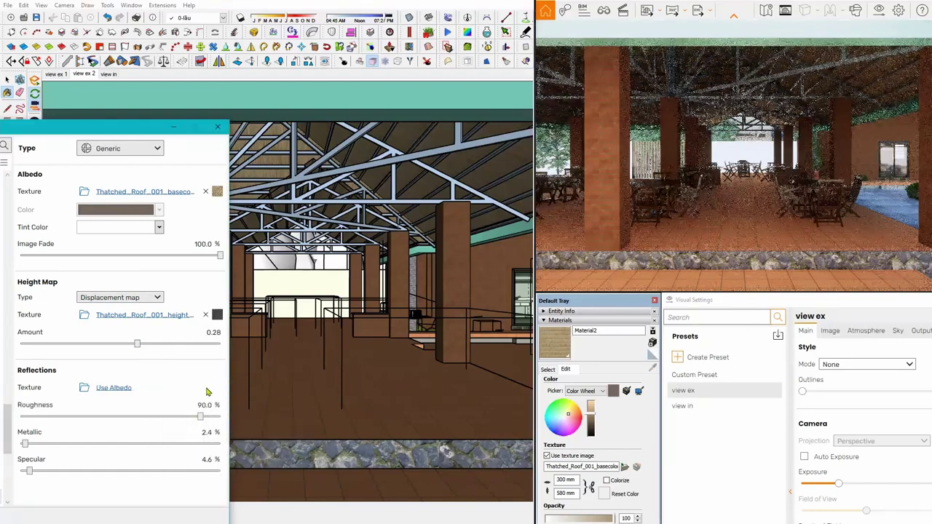
# Use Thatched_Roof_001_roughness.jpg as reflection texture with specular 46.8% and metallic 17.5%.
pyautogui.click(113, 388)
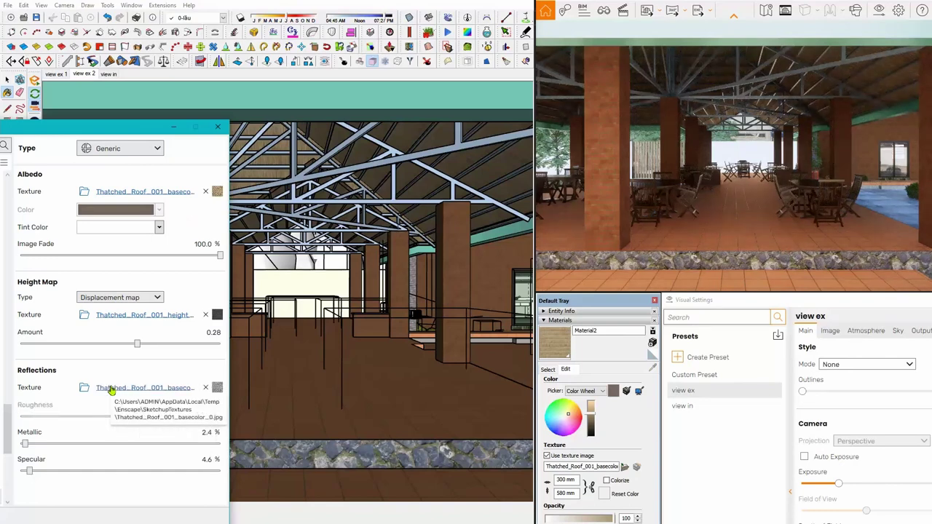
pyautogui.click(165, 396)
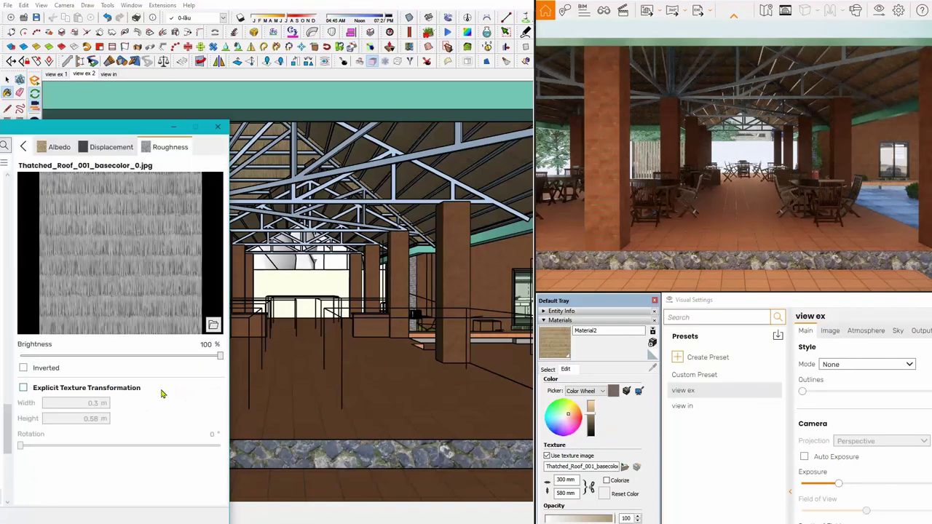
pyautogui.click(212, 325)
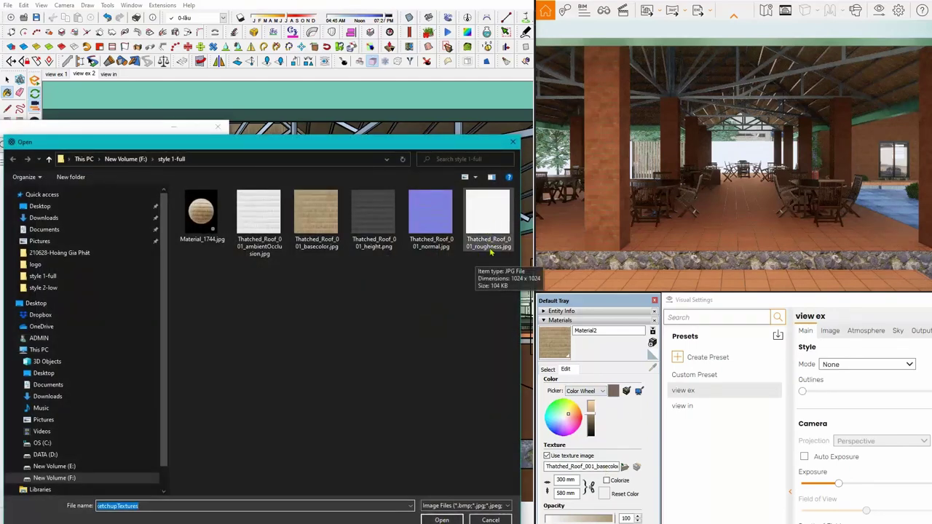
pyautogui.click(489, 229)
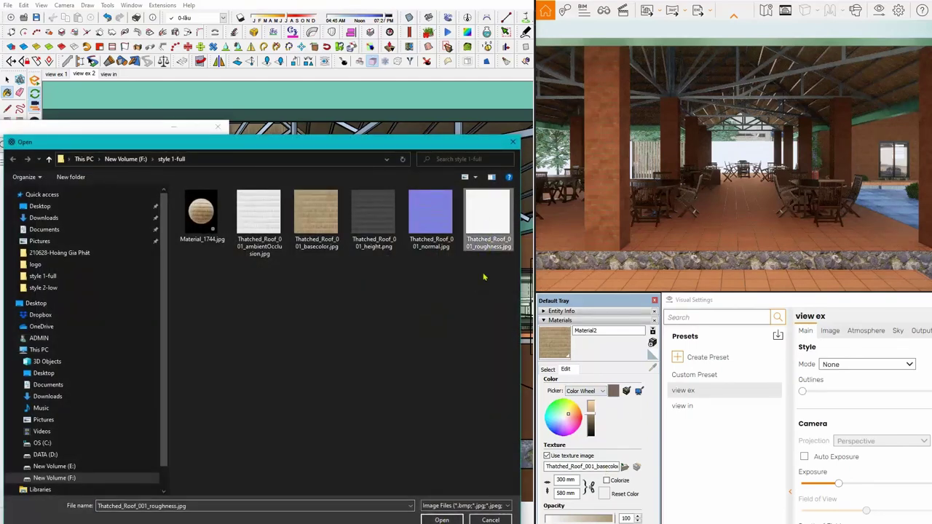
pyautogui.click(442, 520)
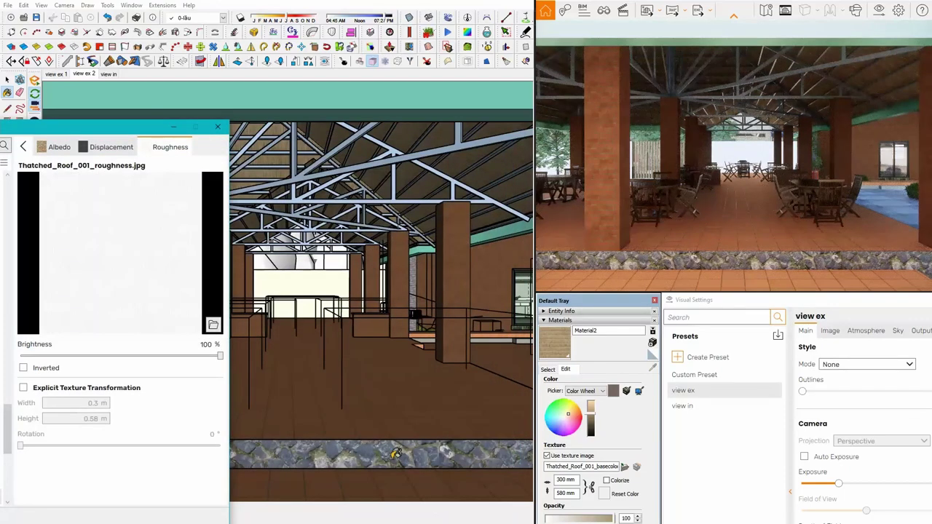
pyautogui.click(23, 149)
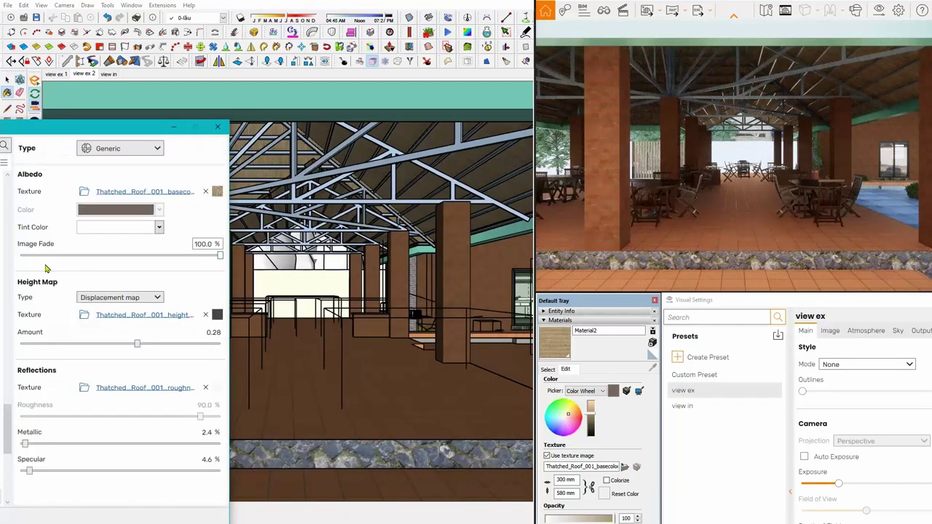
pyautogui.moveTo(29, 472); pyautogui.dragTo(107, 472)
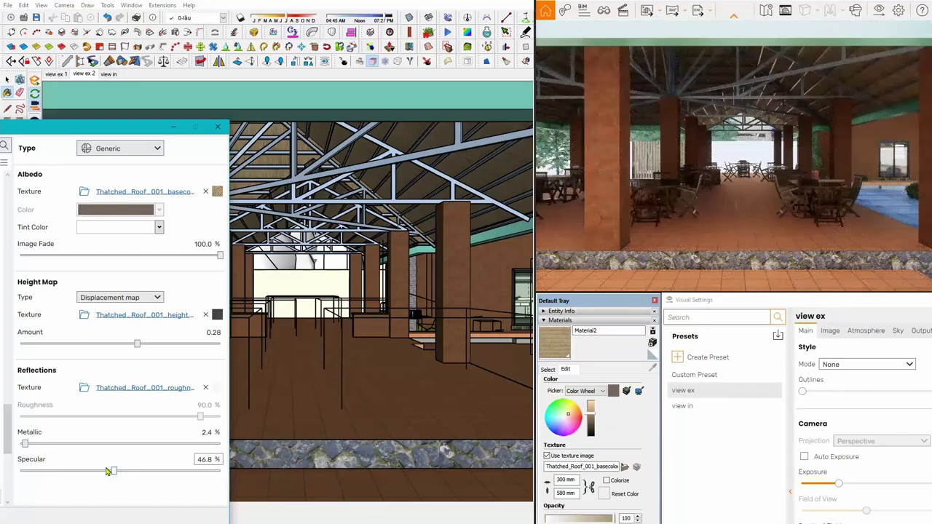
pyautogui.moveTo(25, 444)
pyautogui.mouseDown()
pyautogui.moveTo(99, 443)
pyautogui.moveTo(55, 444)
pyautogui.mouseUp()
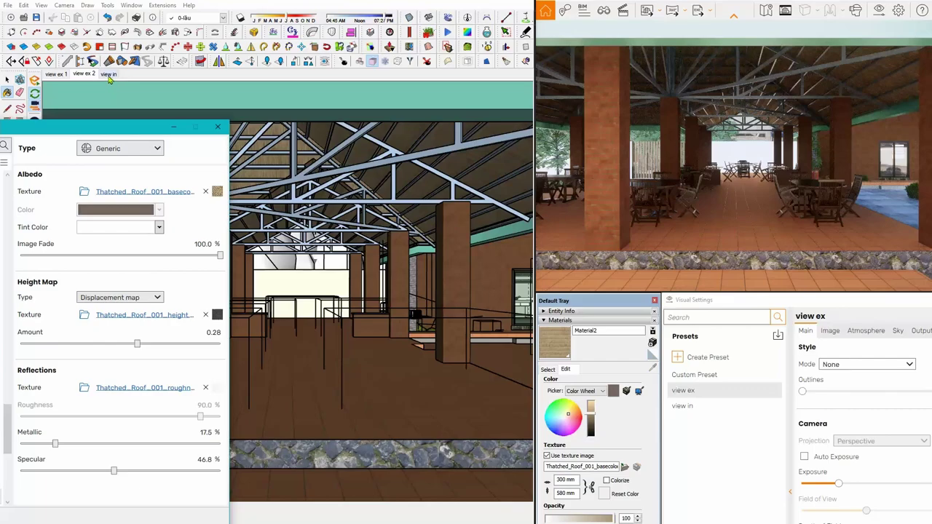
# Zoom in and out on the thatched roof in the view ex 1 exterior scene.
pyautogui.click(54, 76)
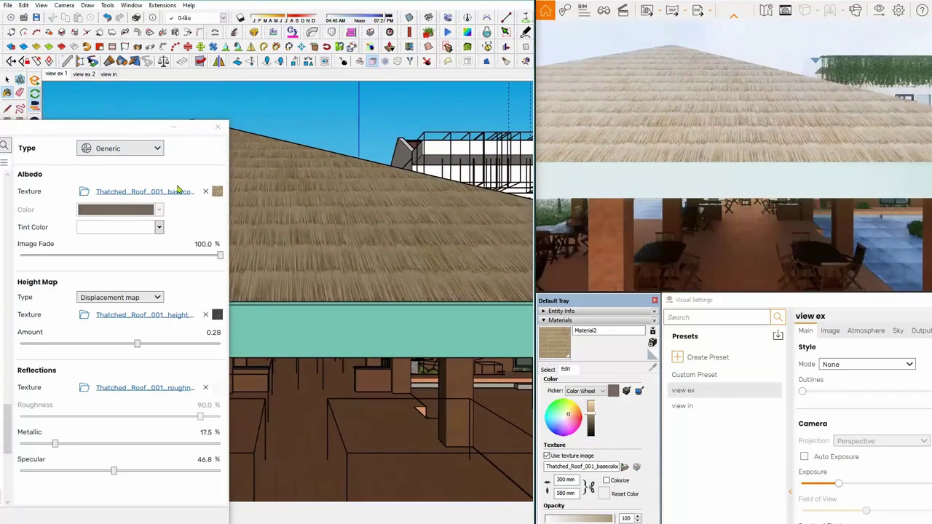
pyautogui.scroll(3, 376, 233)
pyautogui.scroll(3, 376, 233)
pyautogui.scroll(3, 377, 233)
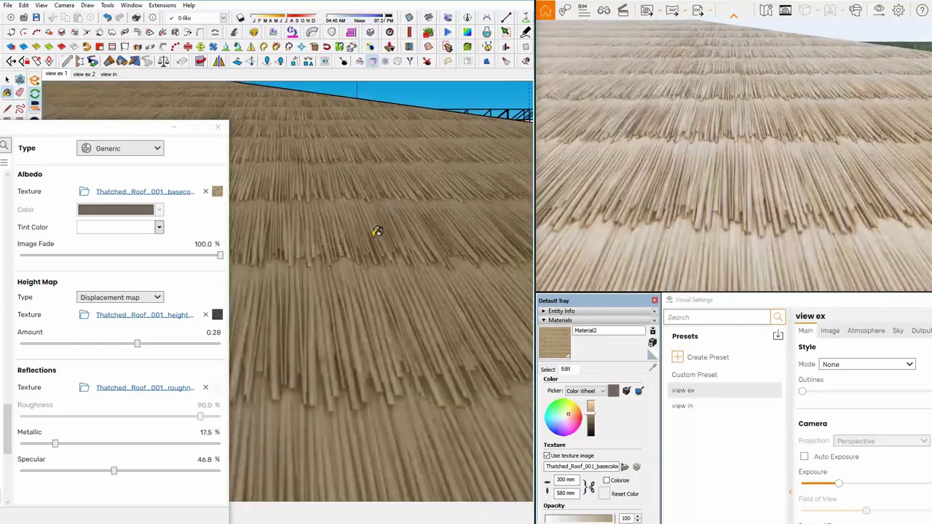
pyautogui.scroll(3, 377, 233)
pyautogui.scroll(-3, 377, 233)
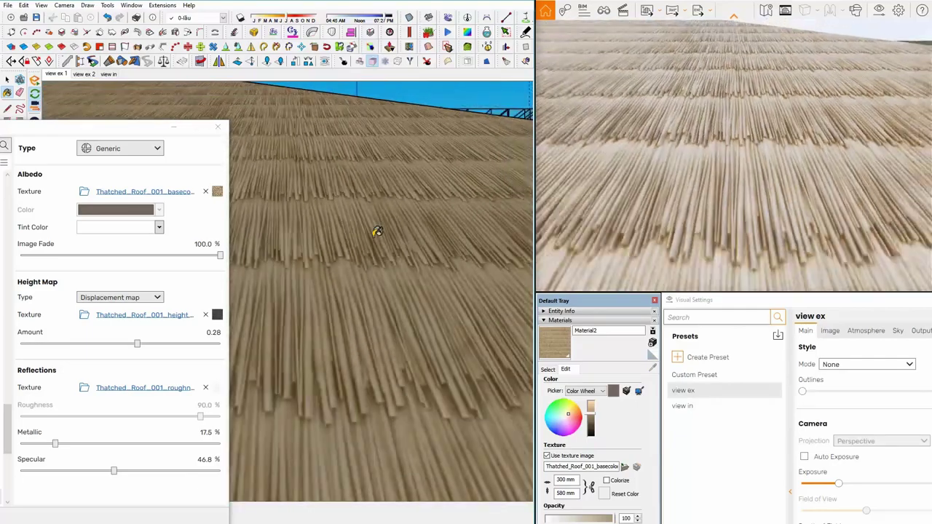
pyautogui.scroll(-3, 376, 233)
pyautogui.scroll(-3, 376, 233)
# Inspect the trusses in view in with its preset, then show view ex 2 with the view ex preset.
pyautogui.click(112, 75)
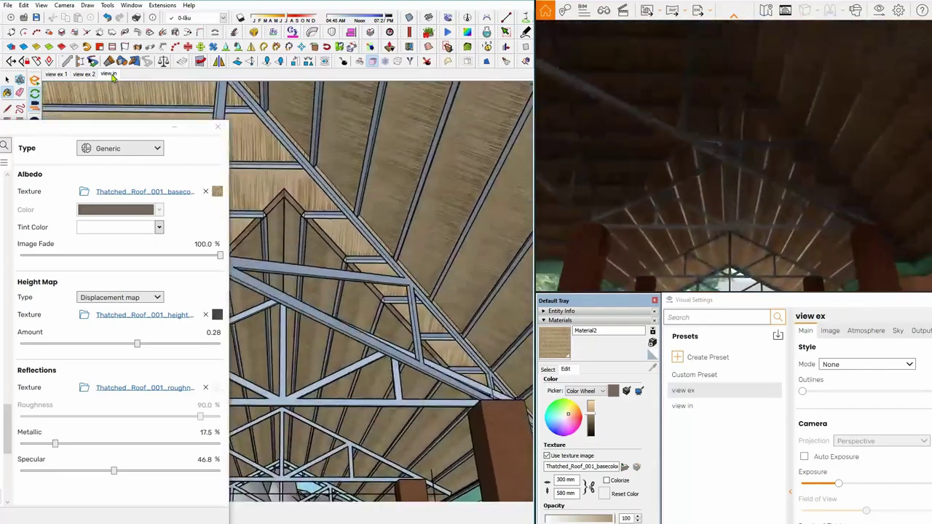
pyautogui.click(696, 410)
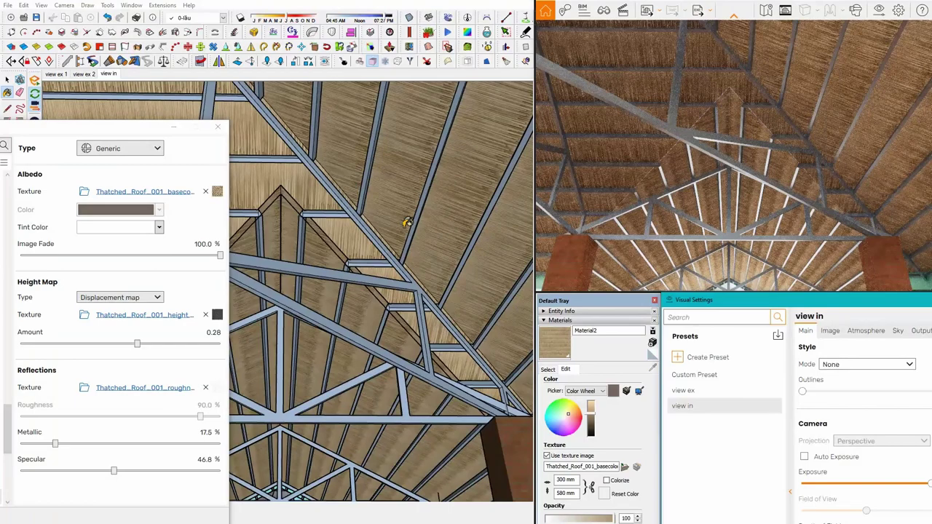
pyautogui.moveTo(407, 222)
pyautogui.mouseDown(button='middle')
pyautogui.moveTo(403, 233)
pyautogui.moveTo(254, 256)
pyautogui.mouseUp(button='middle')
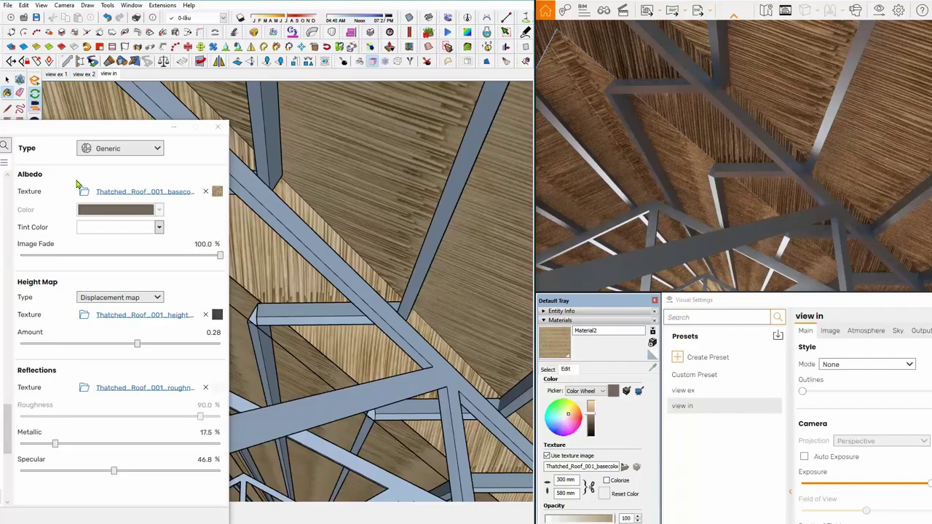
pyautogui.click(107, 76)
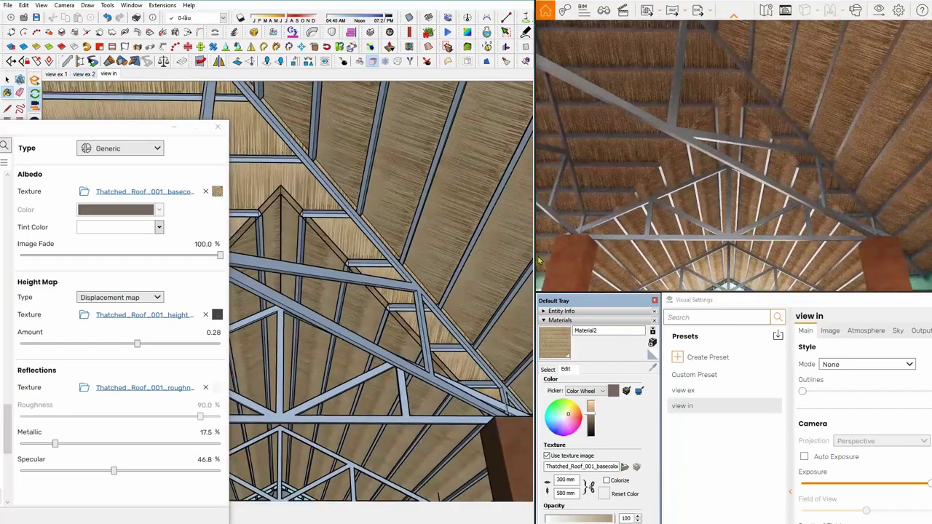
pyautogui.click(683, 390)
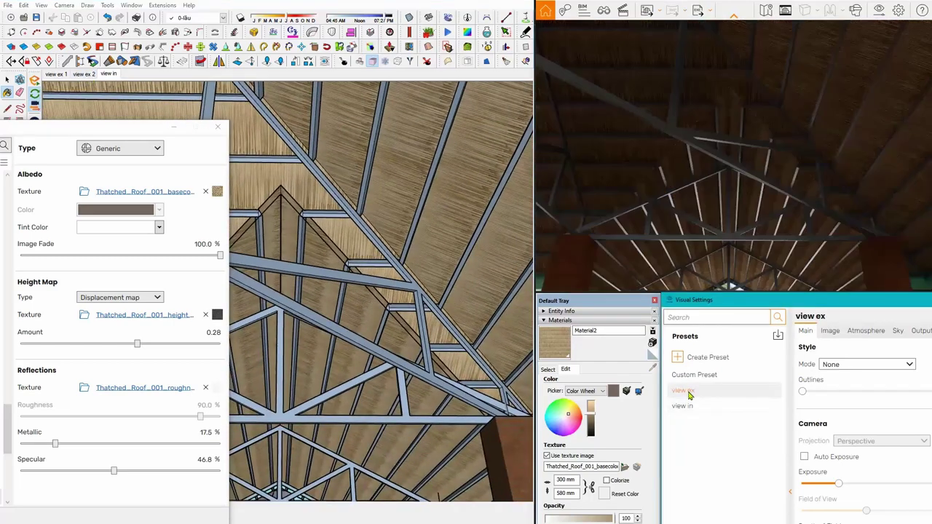
pyautogui.click(89, 76)
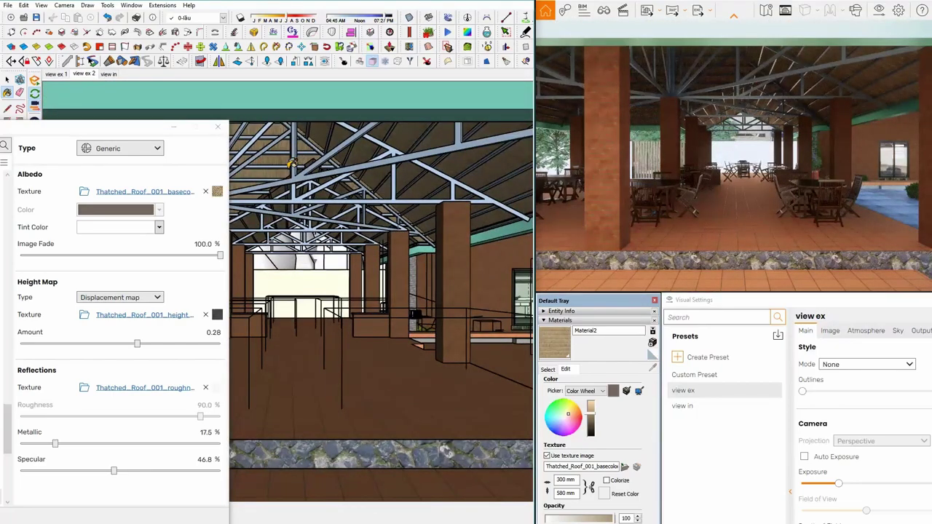
pyautogui.moveTo(54, 444)
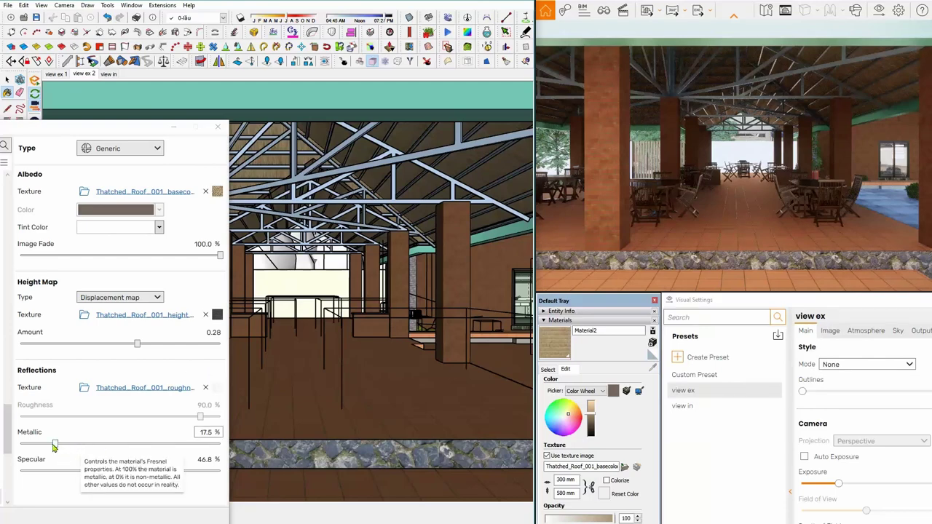
# Set the thatch metallic to 15.0% with specular back at 46.8%, then show view ex 1.
pyautogui.moveTo(54, 447); pyautogui.dragTo(50, 445)
pyautogui.moveTo(113, 474); pyautogui.dragTo(256, 481)
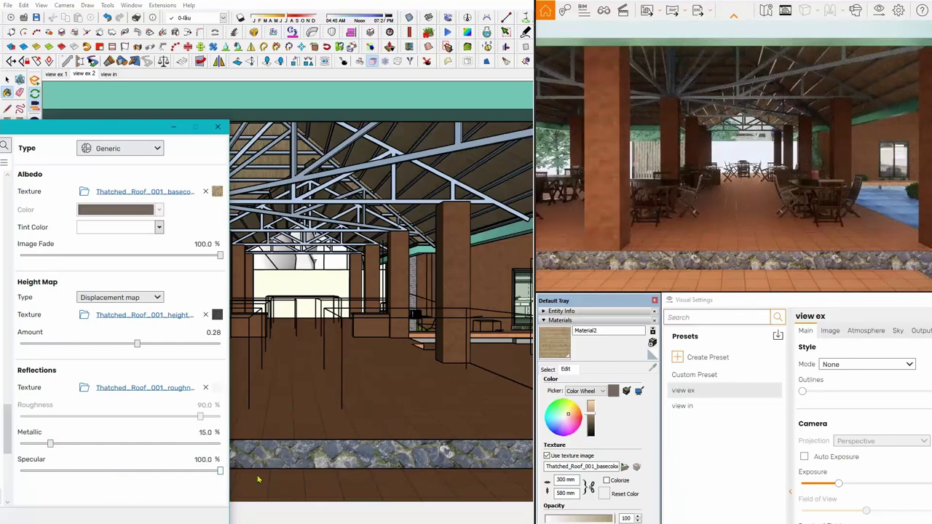
pyautogui.moveTo(185, 480); pyautogui.dragTo(113, 484)
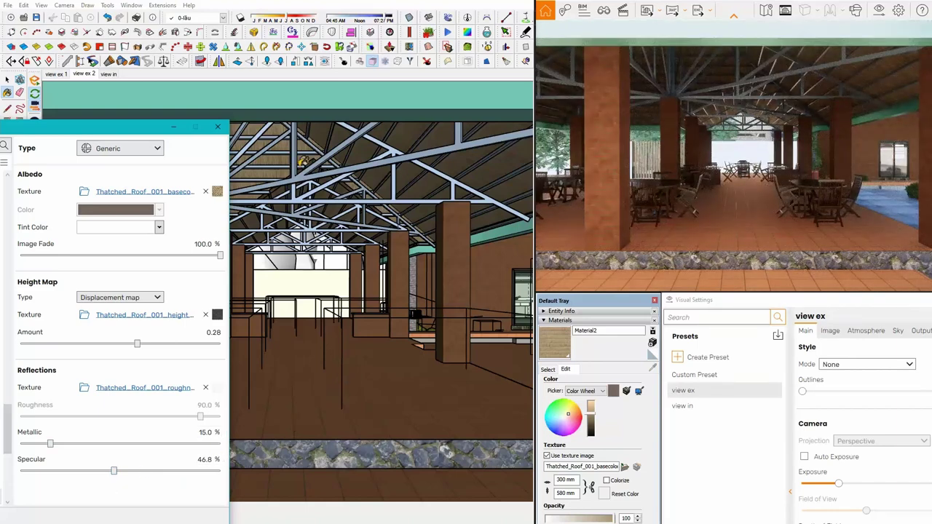
pyautogui.click(57, 76)
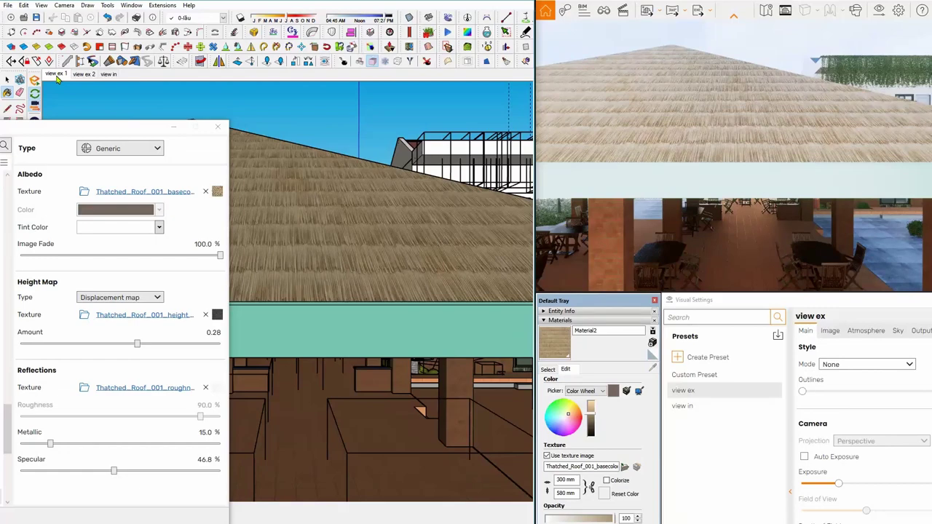
# Step through the view ex 2 and view in scenes, applying the view in visual settings preset.
pyautogui.click(83, 74)
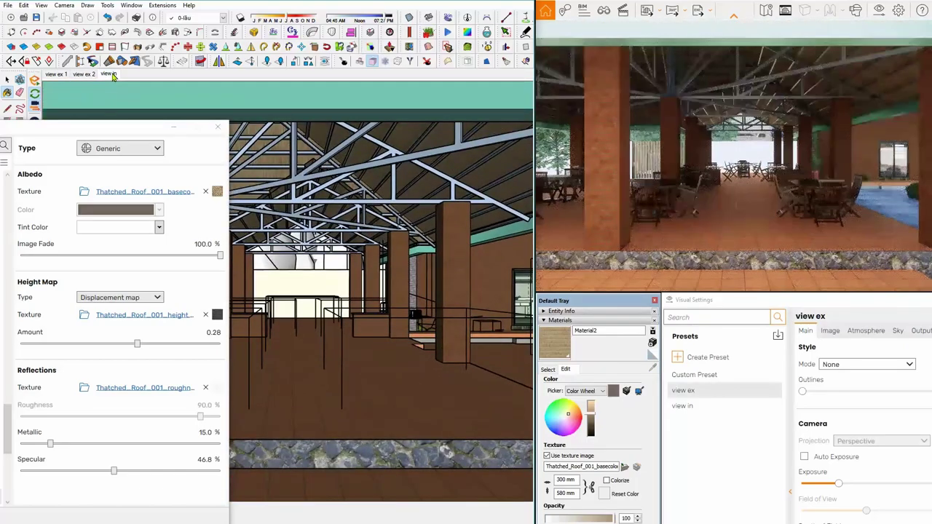
pyautogui.click(113, 77)
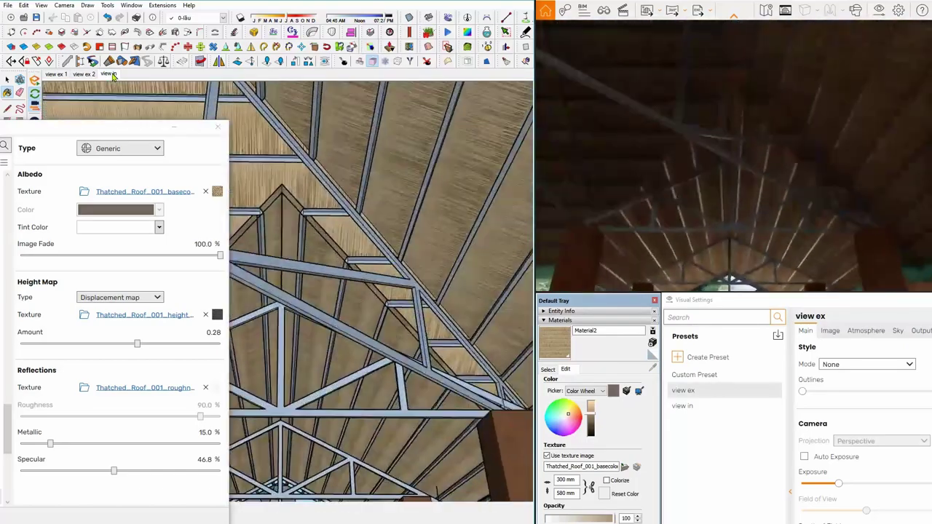
pyautogui.click(684, 408)
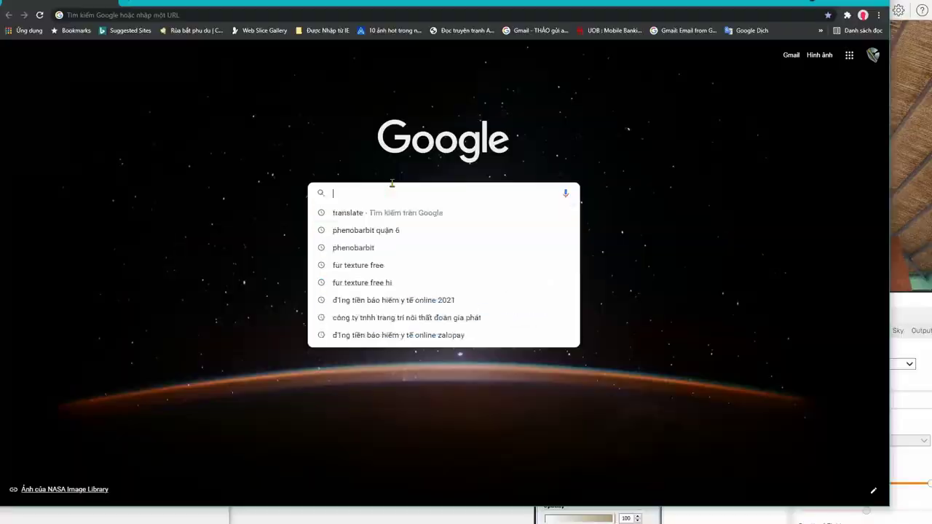
# Run a Google search for 'fur texture free'.
pyautogui.write('fu')
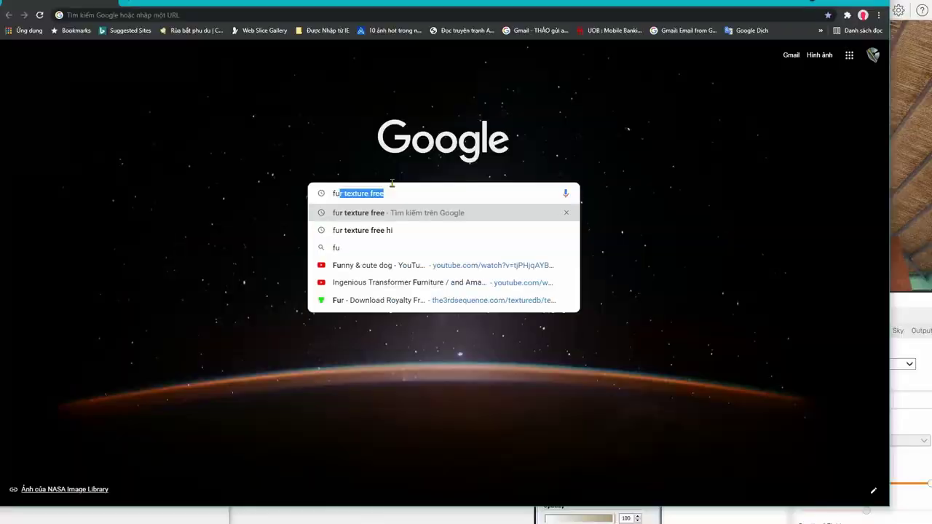
pyautogui.write('r')
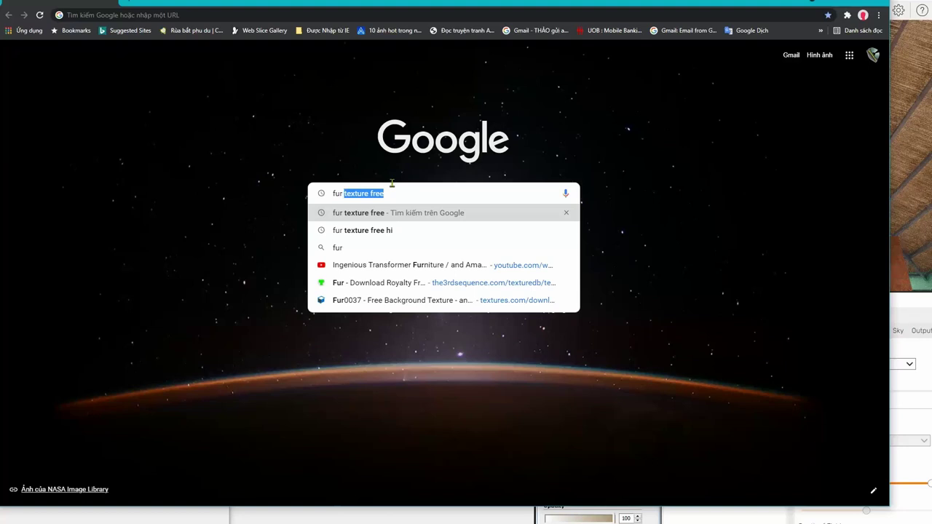
pyautogui.write(' texture ')
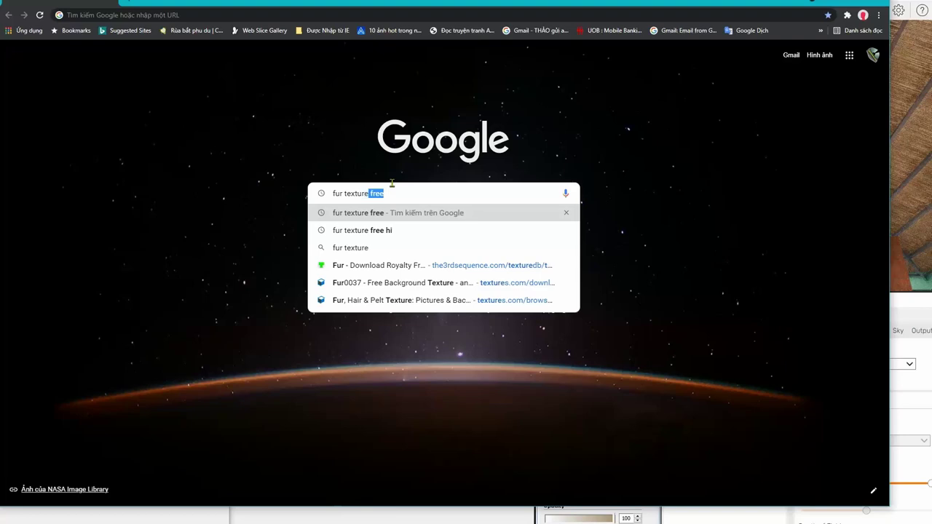
pyautogui.write('fr')
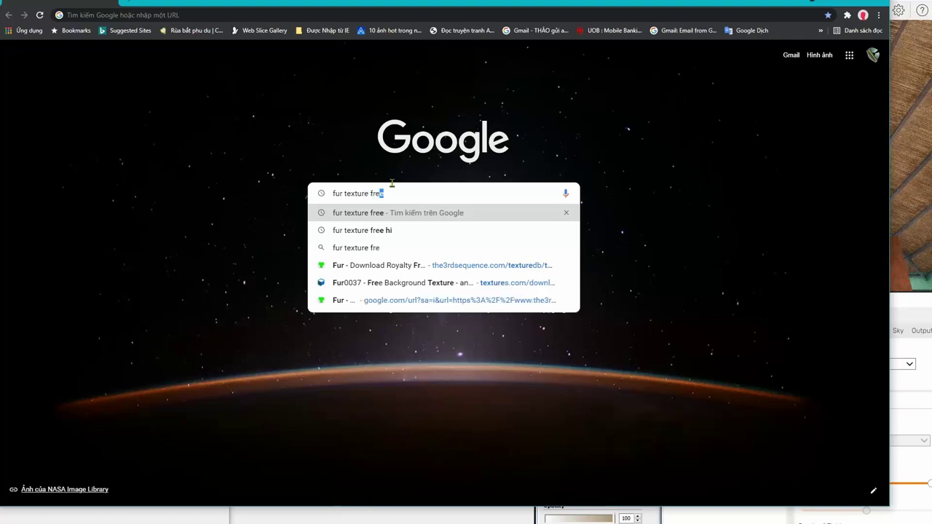
pyautogui.write('e')
pyautogui.press('Return')
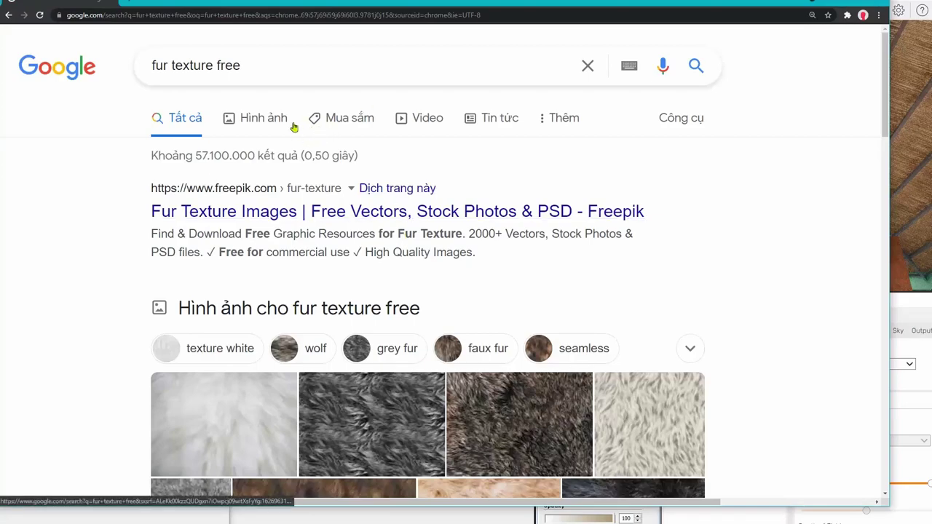
# Show image results only and browse until the the3rdsequence.com grey-brown fur thumbnail appears.
pyautogui.click(266, 124)
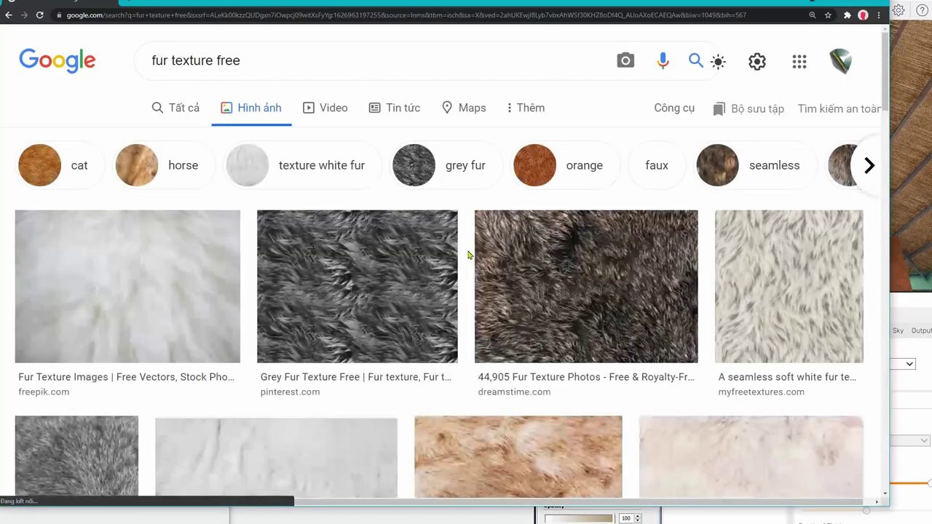
pyautogui.scroll(-4, 576, 271)
pyautogui.scroll(-1, 575, 273)
pyautogui.scroll(-3, 575, 273)
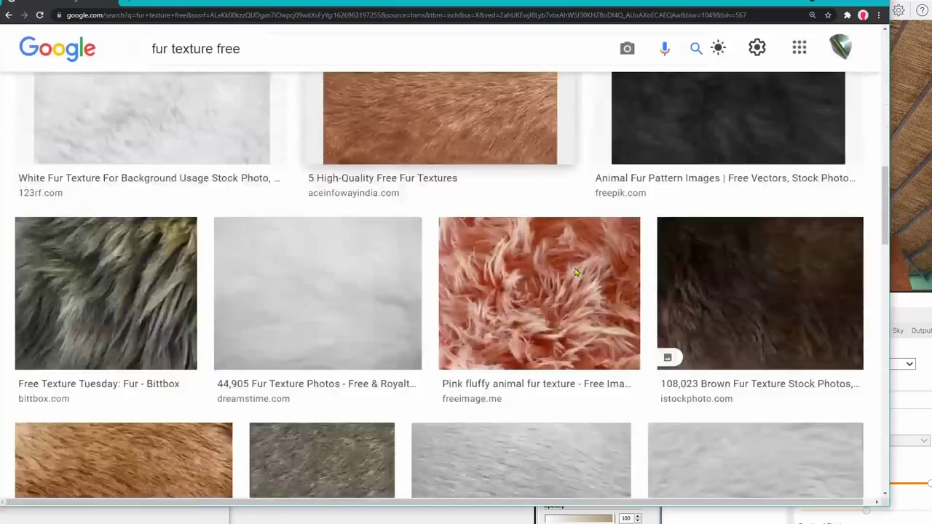
pyautogui.scroll(-3, 576, 273)
pyautogui.scroll(-3, 575, 273)
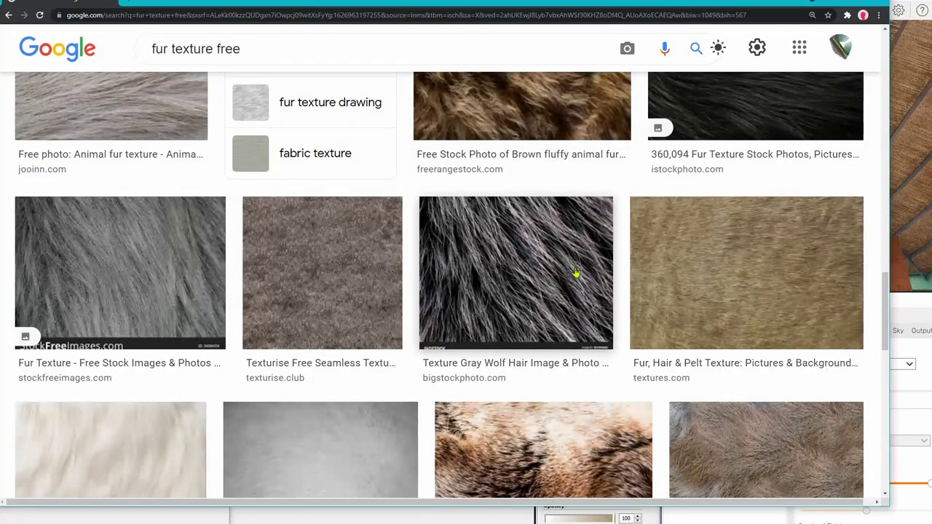
pyautogui.scroll(-2, 576, 273)
pyautogui.scroll(-3, 575, 273)
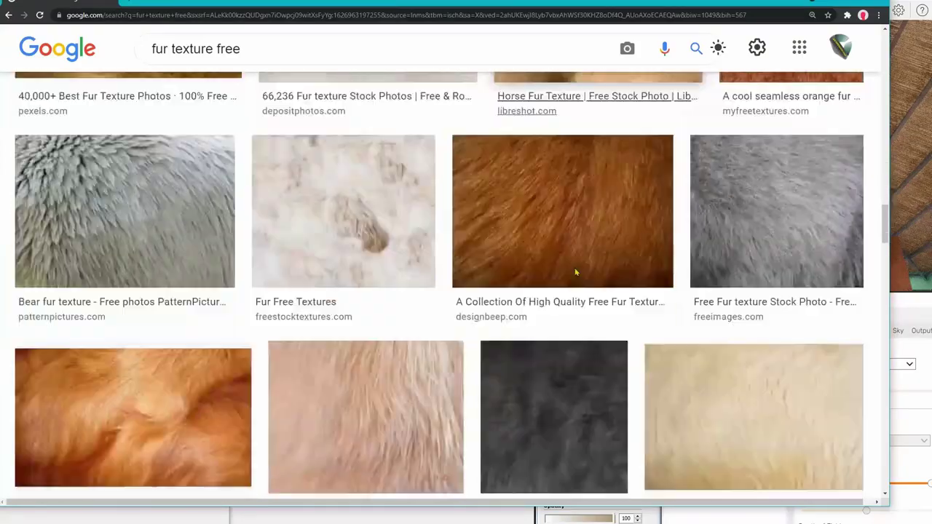
pyautogui.scroll(-3, 575, 273)
pyautogui.scroll(-3, 575, 273)
pyautogui.scroll(-3, 574, 273)
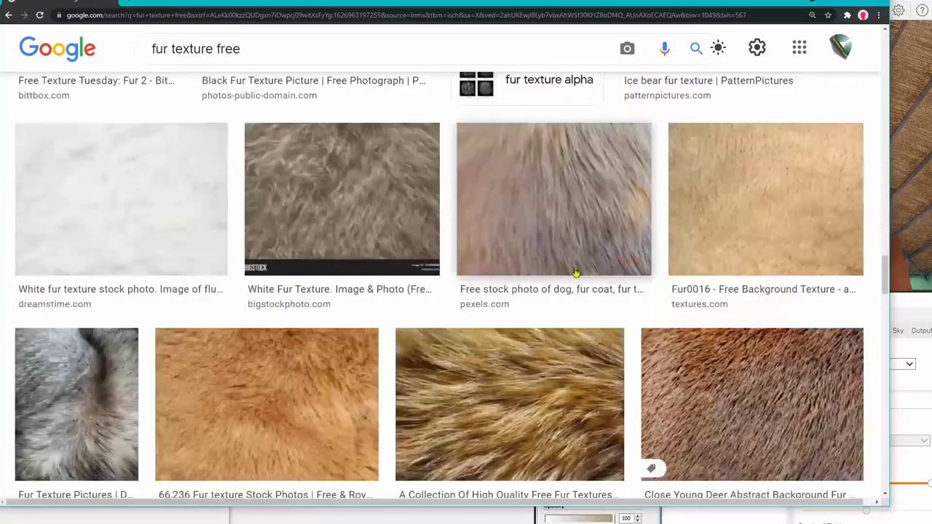
pyautogui.scroll(-4, 575, 273)
pyautogui.scroll(2, 575, 272)
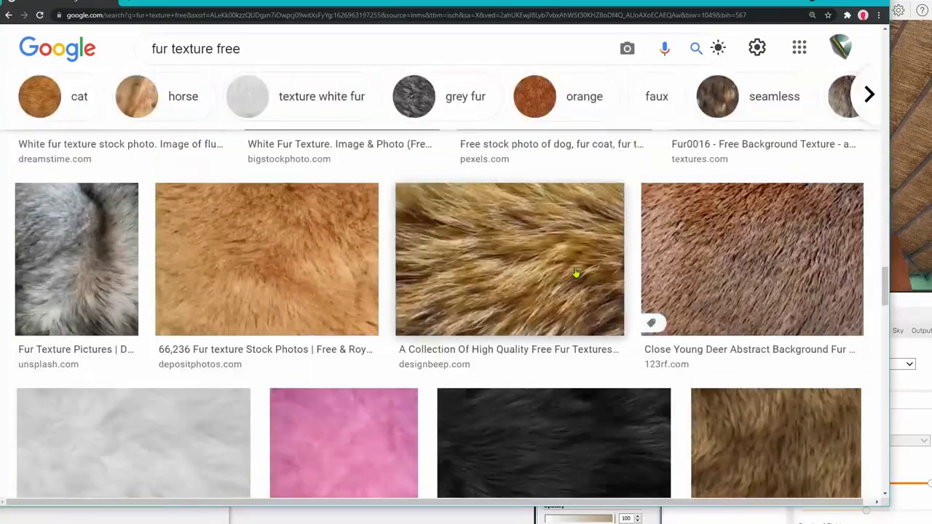
pyautogui.scroll(-4, 575, 272)
pyautogui.scroll(-2, 574, 272)
pyautogui.scroll(-4, 575, 272)
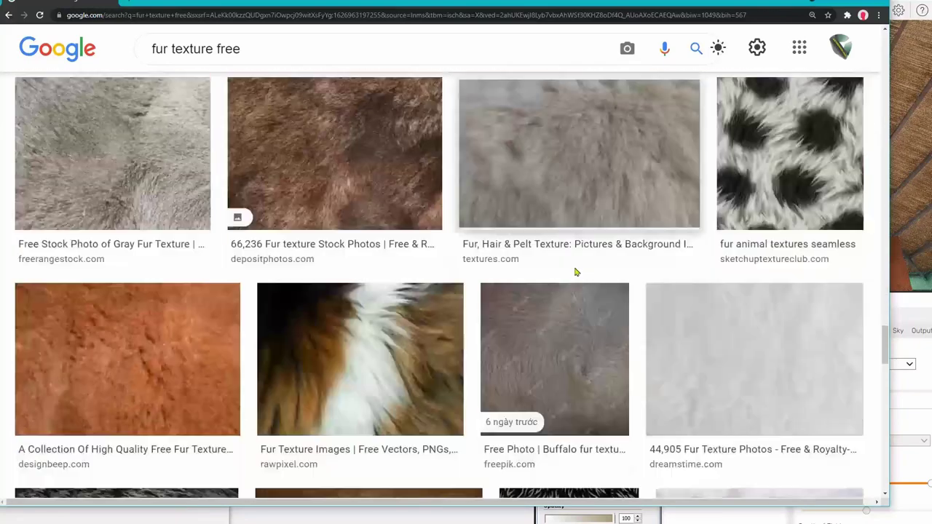
pyautogui.scroll(-2, 575, 273)
pyautogui.scroll(-3, 575, 273)
pyautogui.scroll(-4, 575, 272)
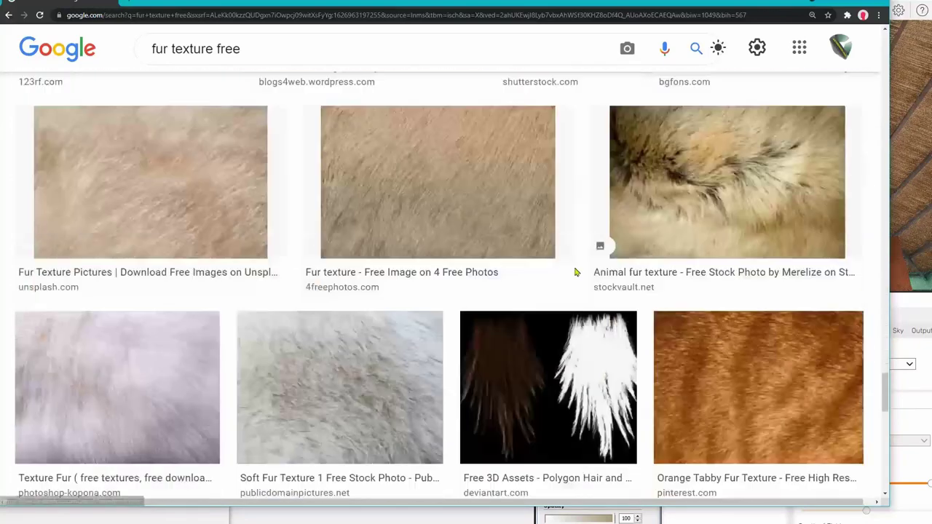
pyautogui.scroll(-2, 574, 273)
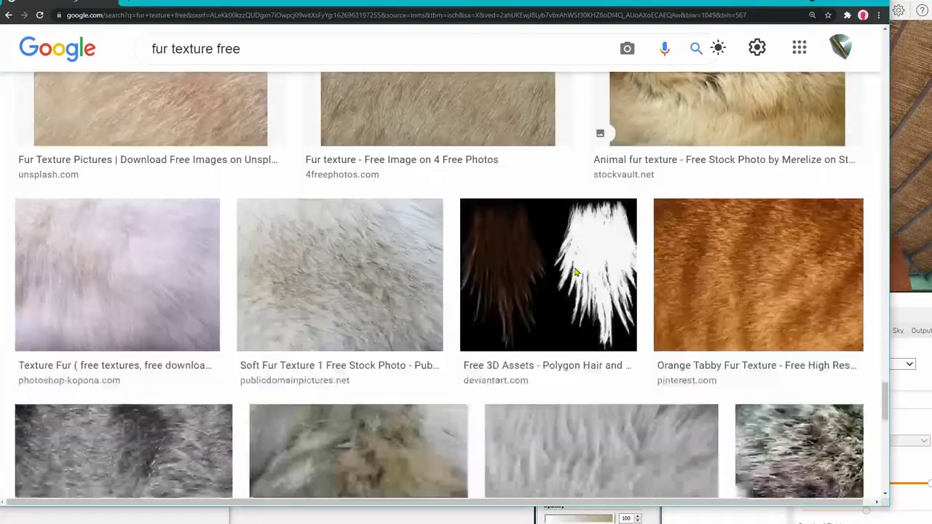
pyautogui.scroll(-4, 575, 272)
pyautogui.scroll(-3, 574, 272)
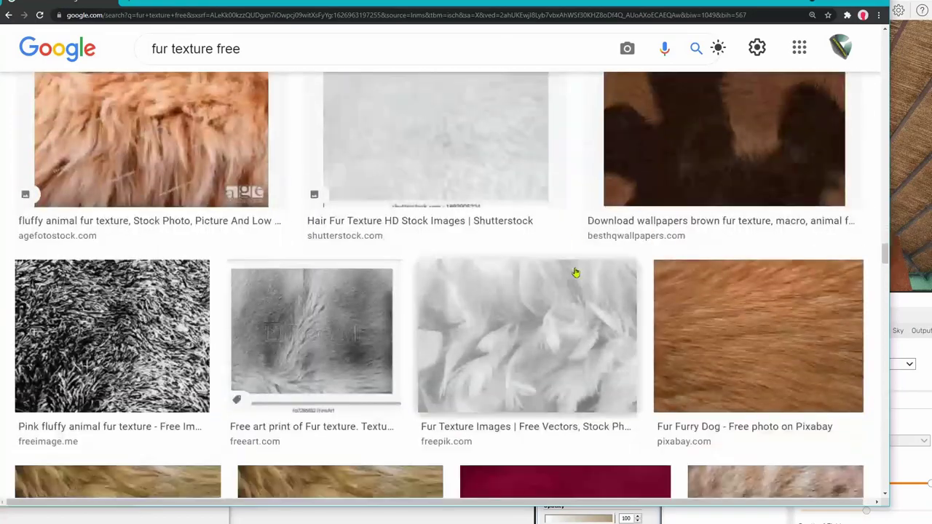
pyautogui.scroll(-4, 575, 273)
pyautogui.scroll(1, 575, 272)
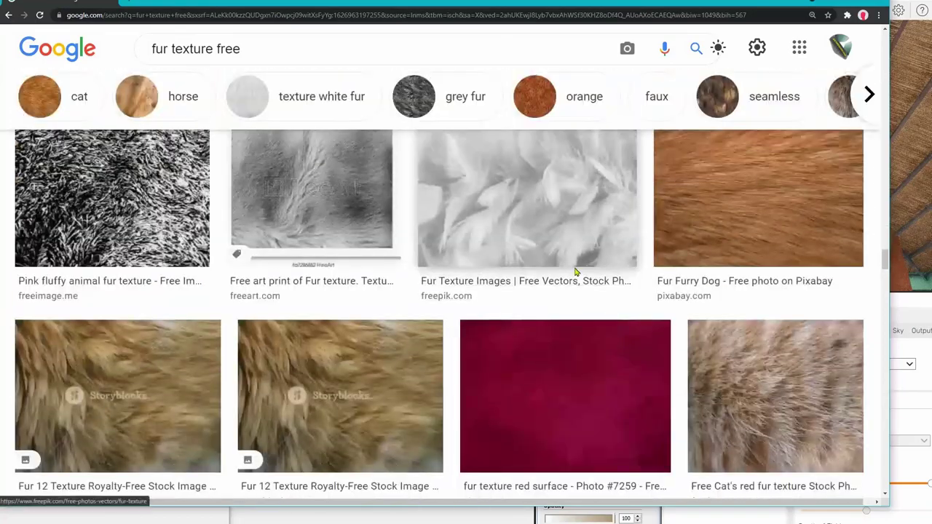
pyautogui.scroll(2, 579, 277)
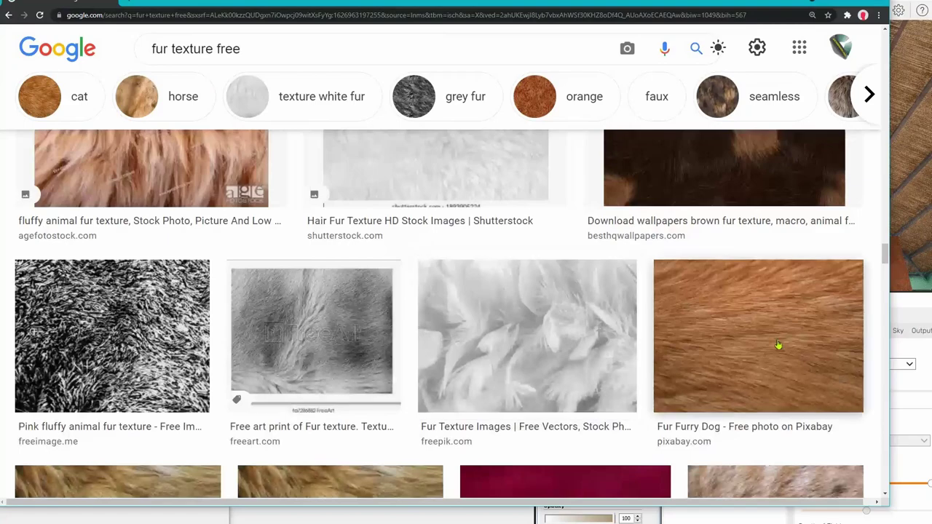
pyautogui.scroll(-6, 581, 334)
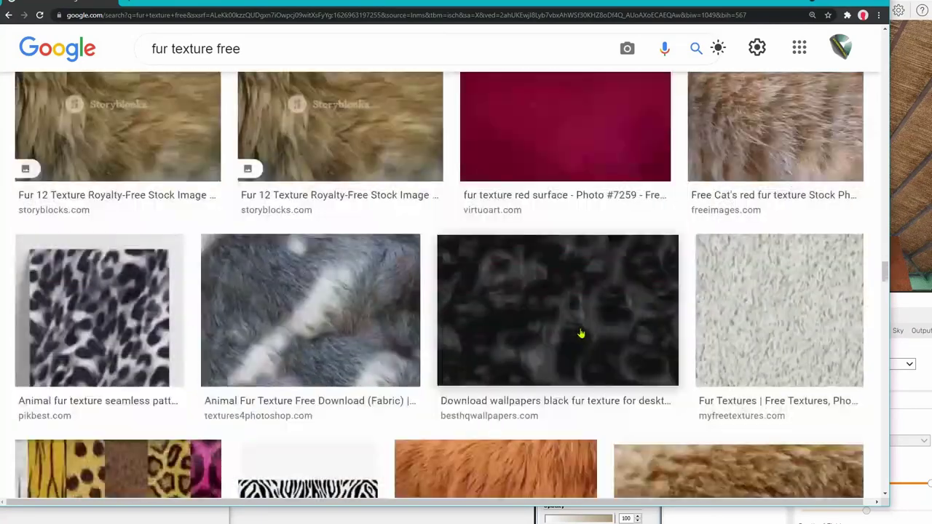
pyautogui.scroll(-4, 581, 333)
pyautogui.scroll(-4, 579, 330)
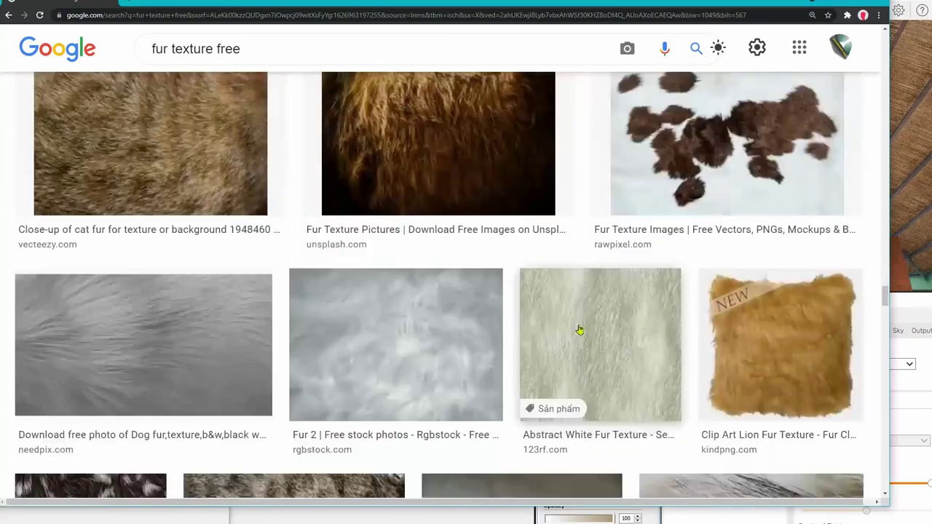
pyautogui.scroll(-2, 580, 330)
pyautogui.scroll(-4, 580, 330)
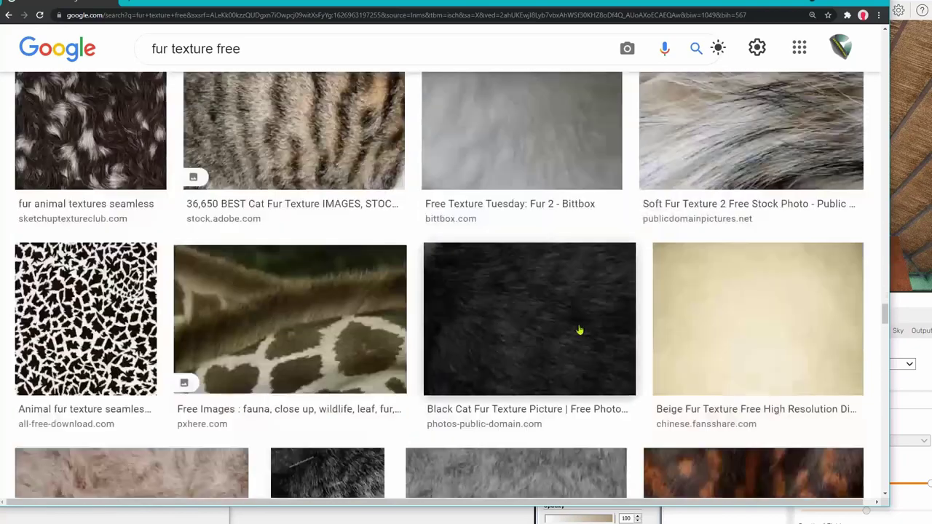
pyautogui.scroll(-3, 579, 331)
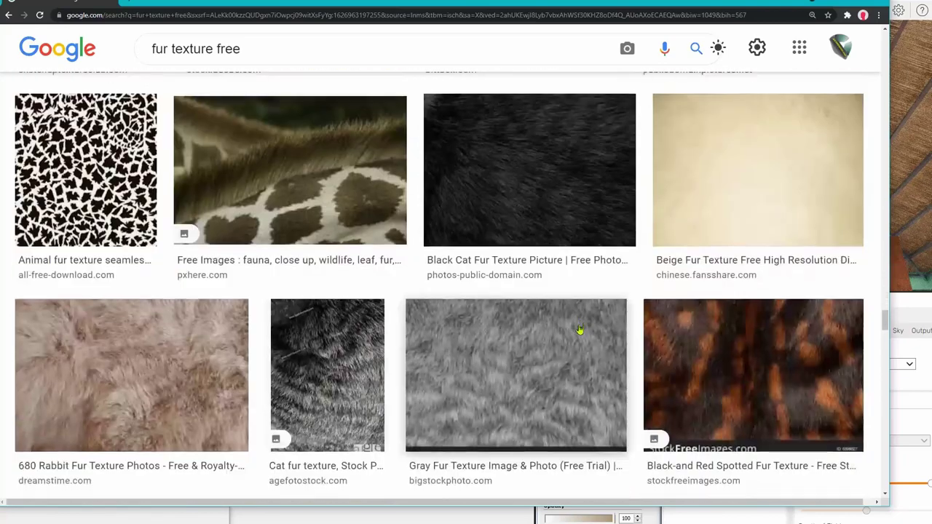
pyautogui.scroll(-4, 580, 330)
pyautogui.scroll(-4, 580, 331)
pyautogui.scroll(-2, 580, 330)
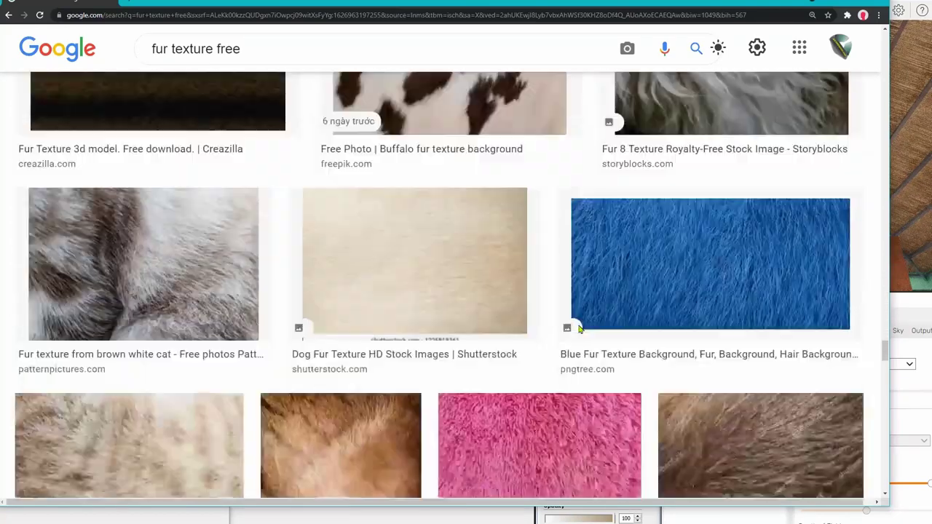
pyautogui.scroll(-4, 580, 331)
pyautogui.scroll(-2, 580, 331)
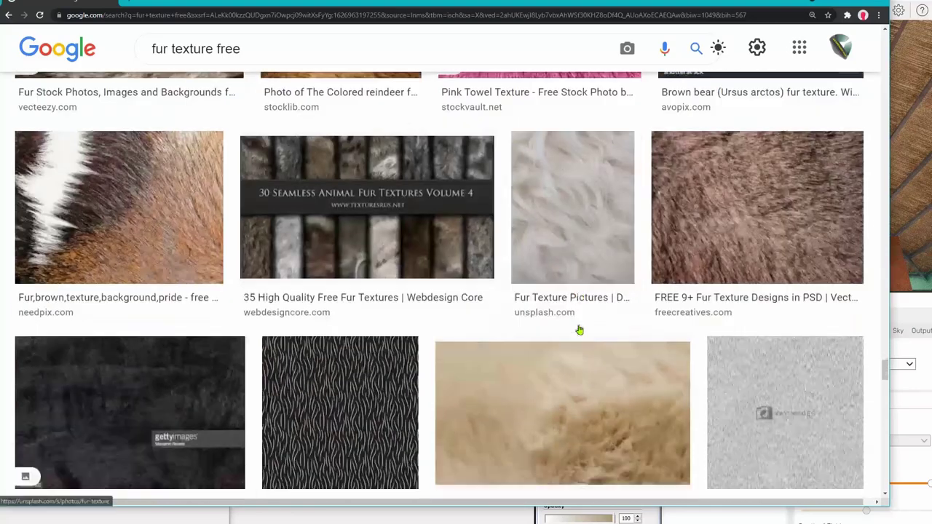
pyautogui.scroll(-4, 580, 330)
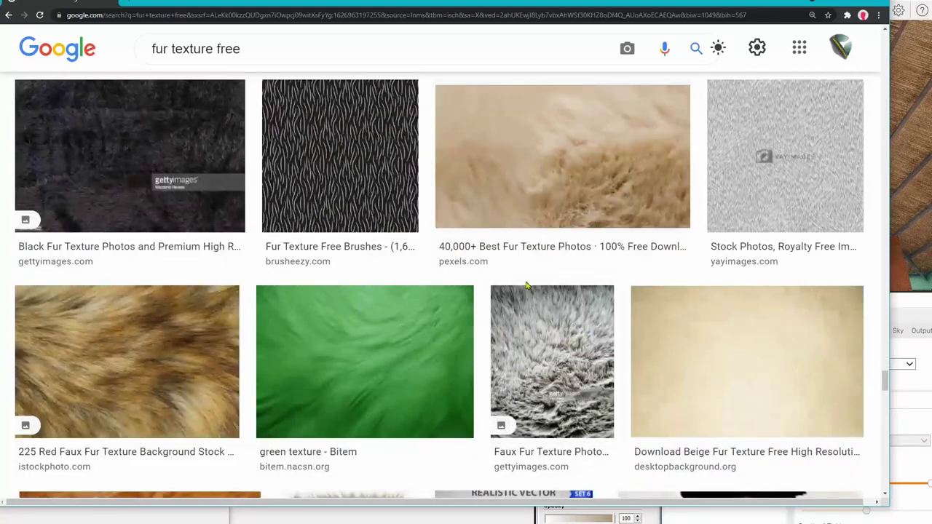
pyautogui.scroll(-2, 526, 285)
pyautogui.scroll(-4, 524, 284)
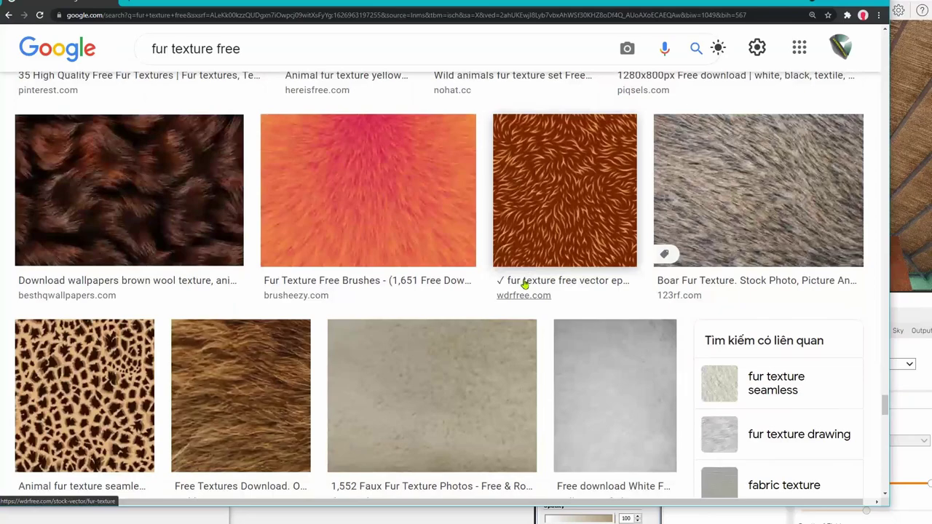
pyautogui.scroll(-4, 524, 284)
pyautogui.scroll(2, 525, 284)
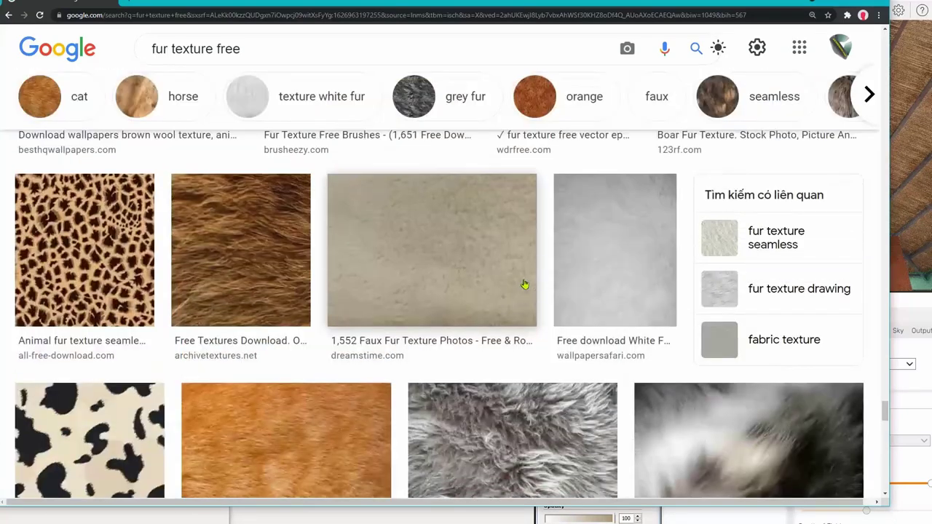
pyautogui.scroll(-1, 324, 291)
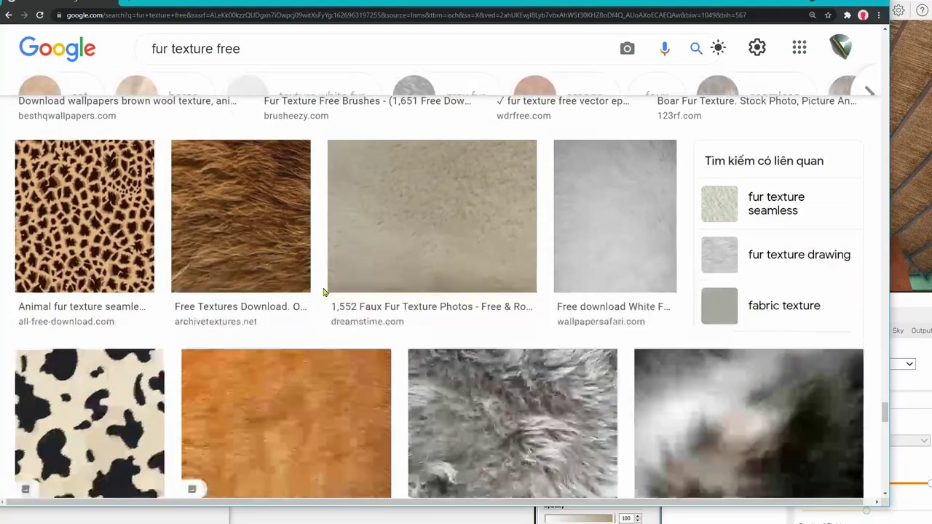
pyautogui.scroll(-3, 325, 292)
pyautogui.scroll(-2, 325, 292)
pyautogui.scroll(-4, 325, 292)
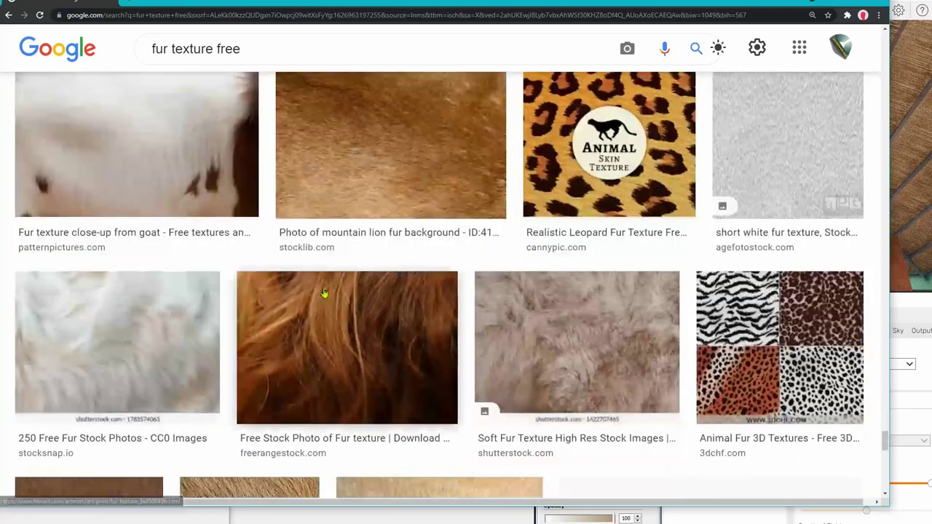
pyautogui.scroll(-6, 324, 292)
pyautogui.scroll(2, 325, 293)
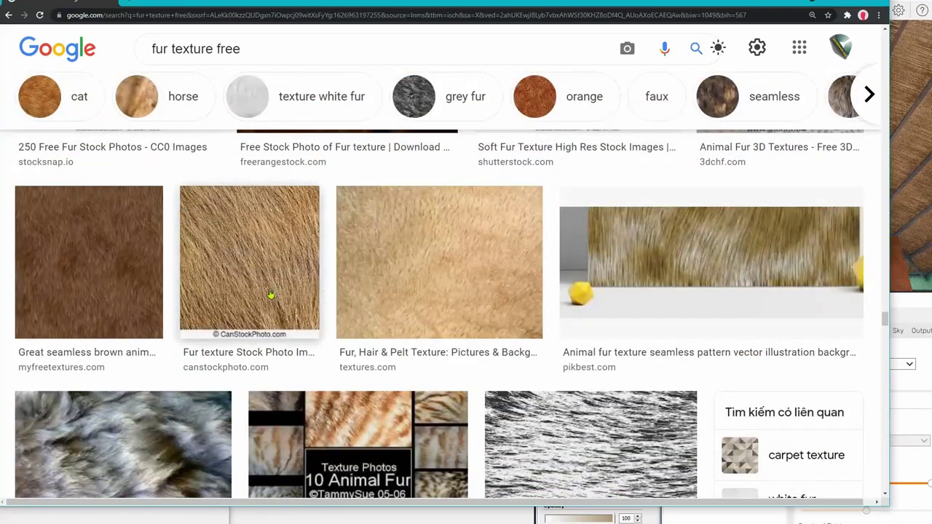
pyautogui.scroll(-4, 253, 292)
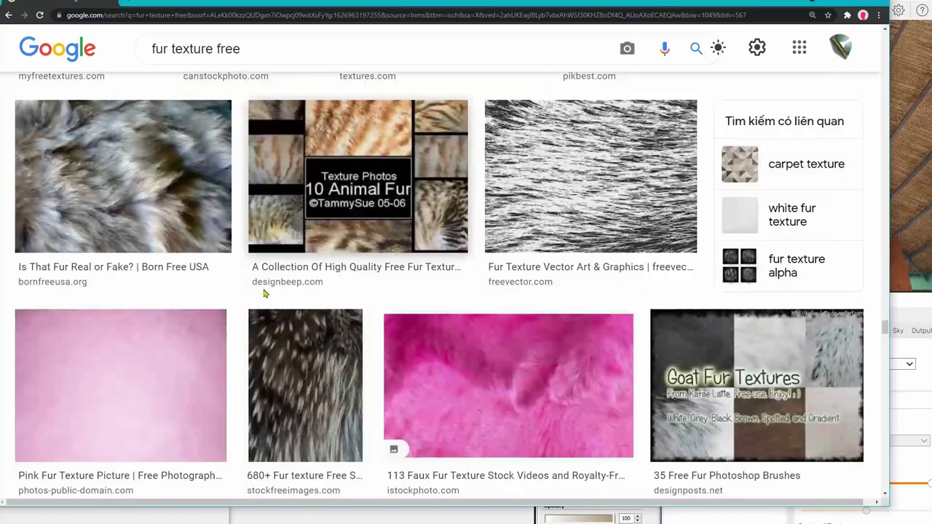
pyautogui.scroll(-5, 473, 291)
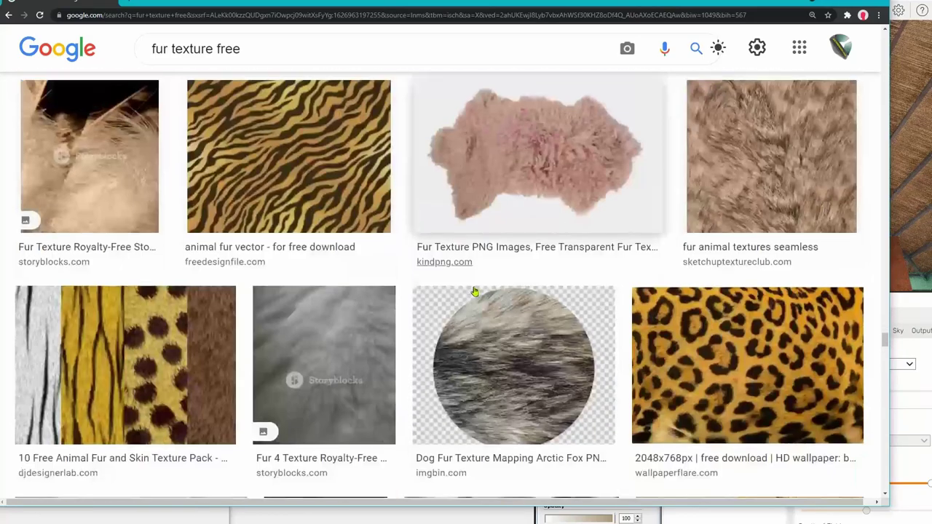
pyautogui.scroll(-5, 474, 291)
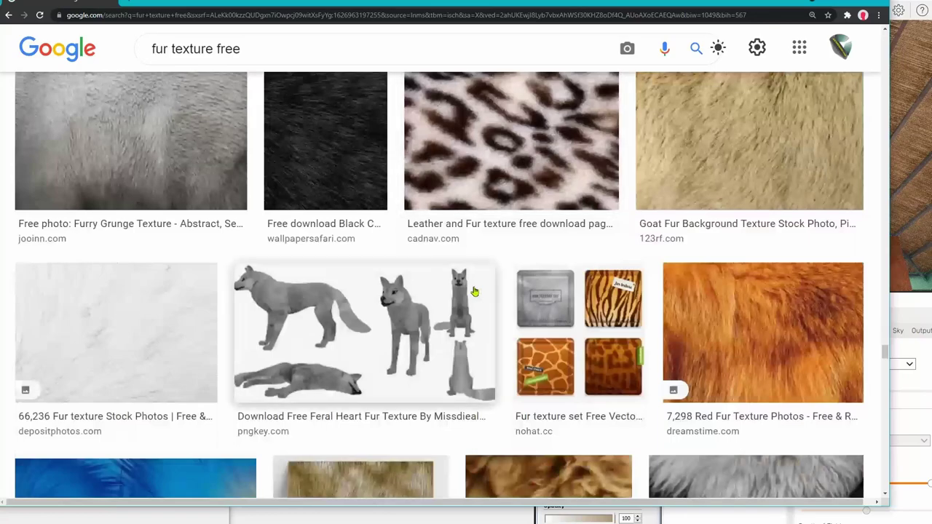
pyautogui.scroll(-4, 473, 292)
pyautogui.scroll(-2, 473, 292)
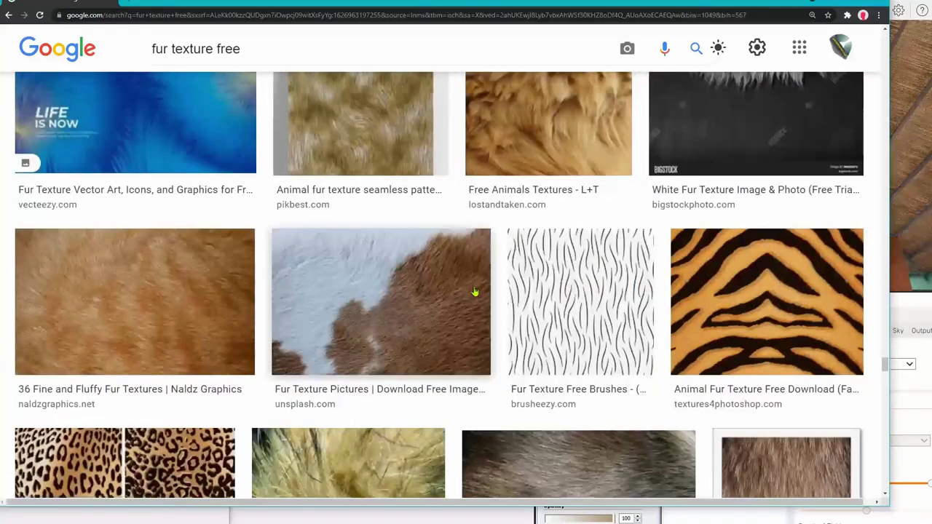
pyautogui.scroll(-2, 474, 291)
pyautogui.scroll(-2, 474, 292)
pyautogui.scroll(-2, 474, 292)
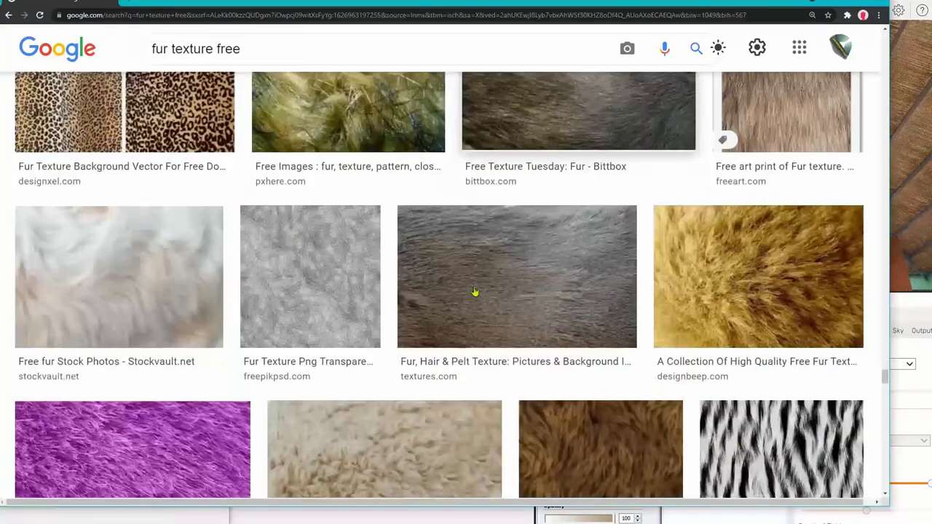
pyautogui.scroll(-5, 474, 292)
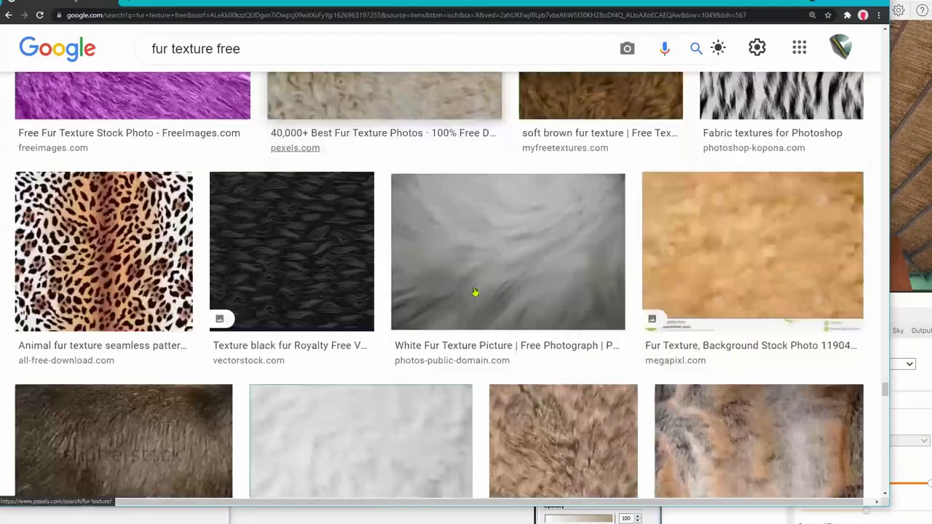
pyautogui.scroll(-4, 474, 292)
pyautogui.scroll(-2, 474, 292)
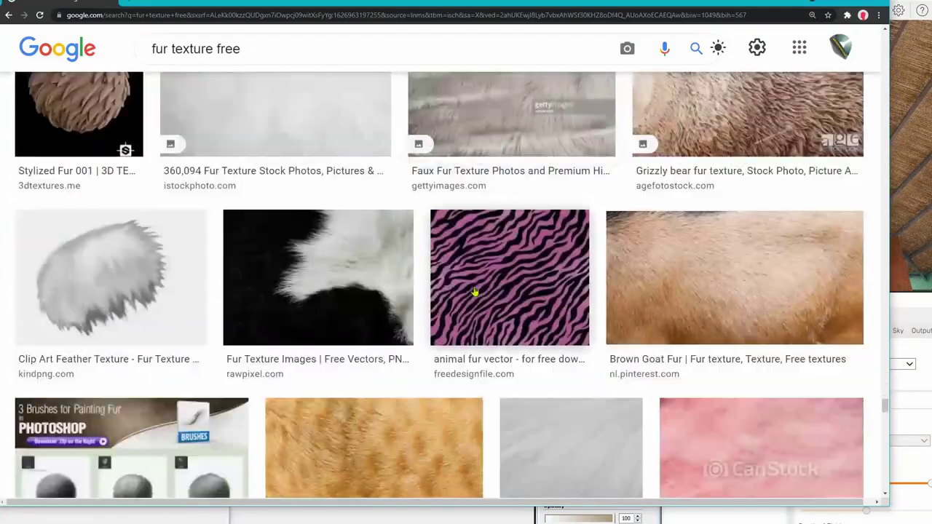
pyautogui.scroll(-5, 474, 292)
pyautogui.scroll(-4, 474, 292)
pyautogui.scroll(-4, 474, 292)
pyautogui.scroll(10, 474, 292)
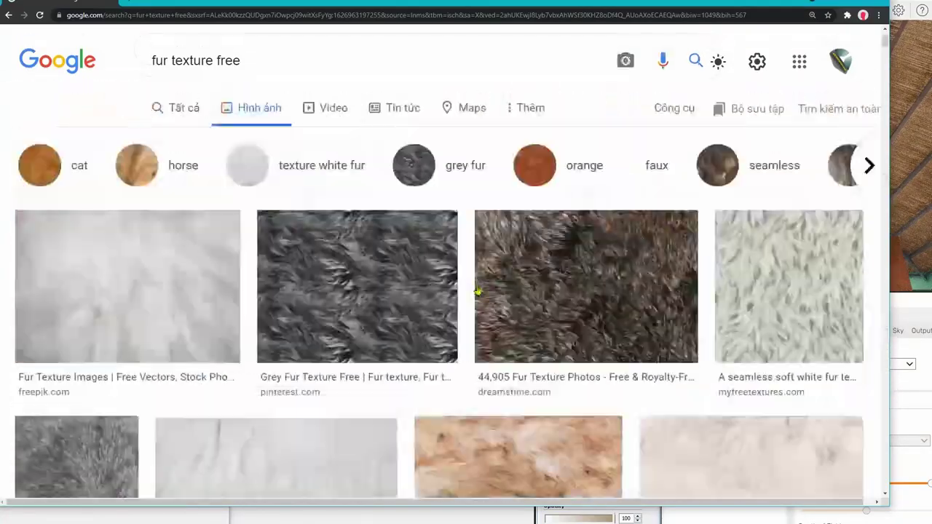
pyautogui.scroll(-4, 477, 288)
pyautogui.scroll(3, 479, 286)
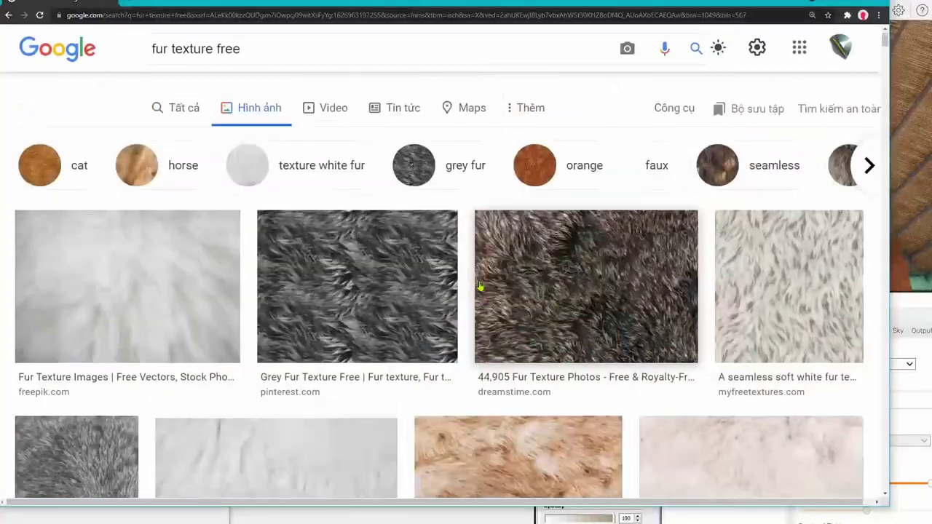
pyautogui.scroll(-1, 479, 285)
pyautogui.scroll(-2, 480, 286)
pyautogui.scroll(-4, 479, 285)
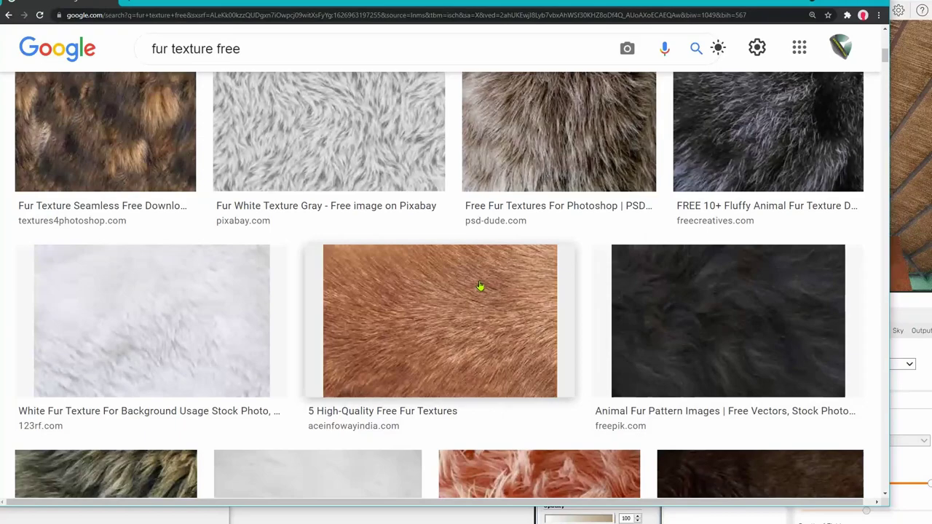
pyautogui.scroll(-1, 480, 287)
pyautogui.scroll(-3, 481, 288)
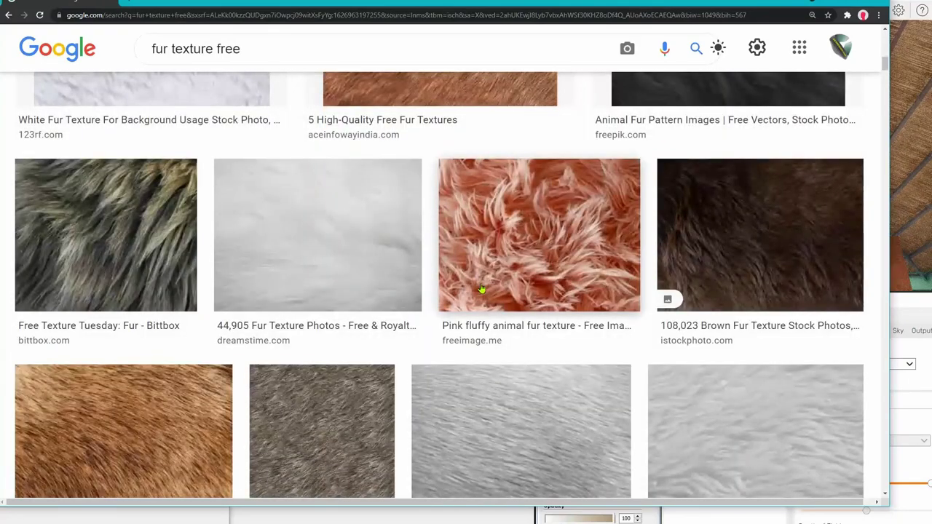
pyautogui.scroll(-2, 481, 289)
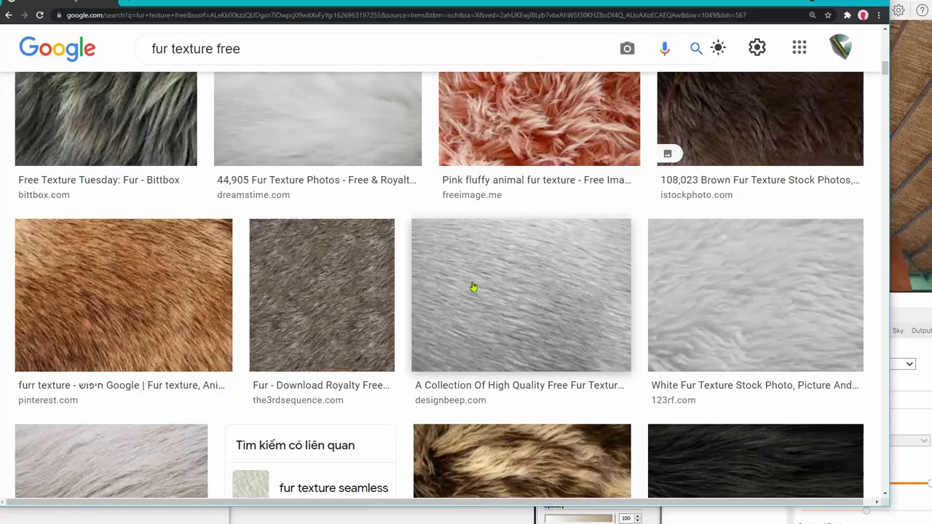
# Open the the3rdsequence fur texture's texturedb page and reach its Download Texture table.
pyautogui.click(321, 321)
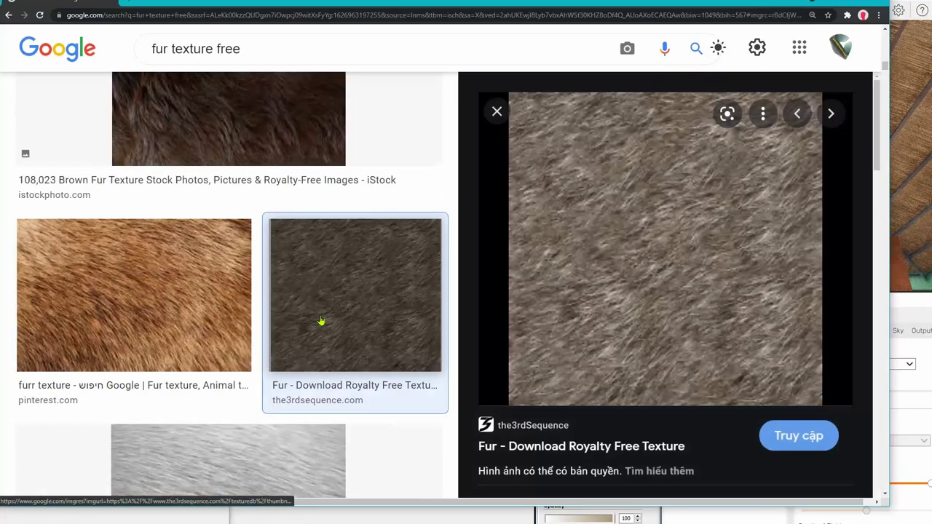
pyautogui.click(680, 306)
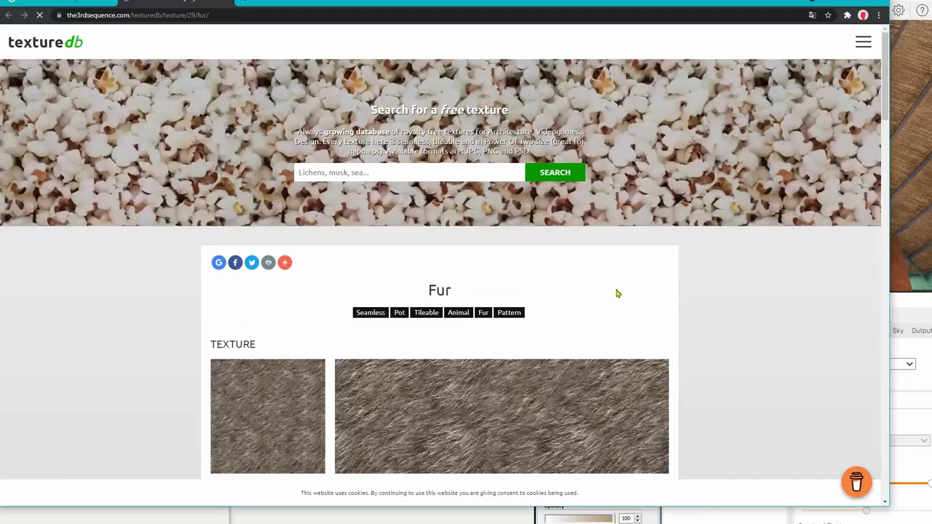
pyautogui.scroll(-2, 616, 291)
pyautogui.scroll(-2, 610, 288)
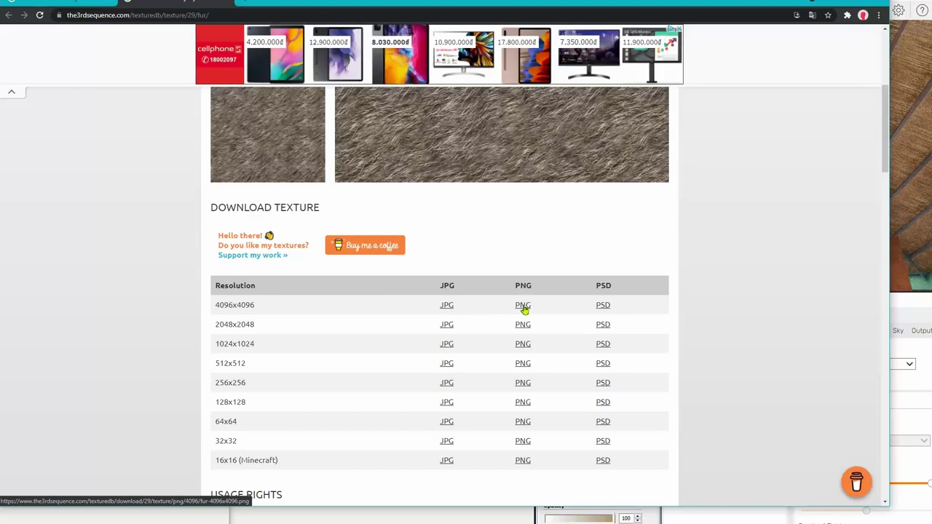
# Save the 4096x4096 PNG fur image as fur-4096x4096.png in F:\style 2-low.
pyautogui.click(523, 306)
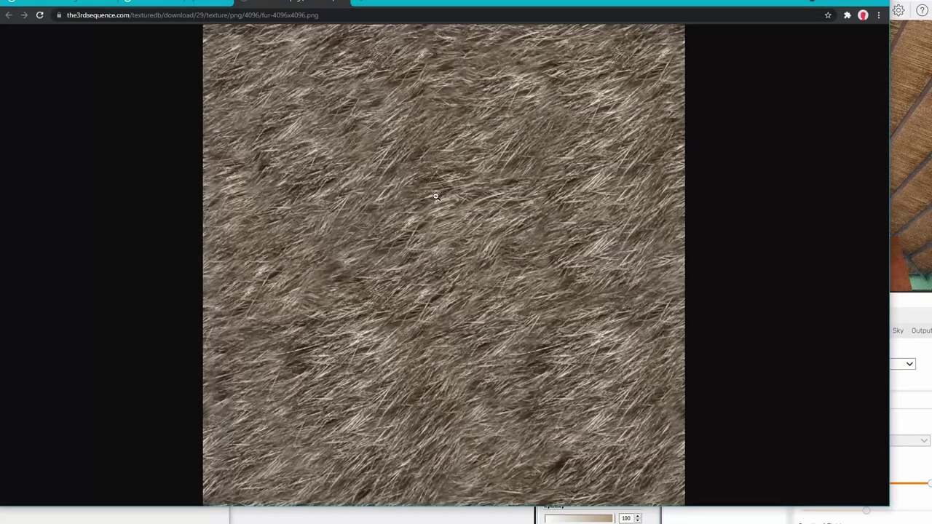
pyautogui.click(432, 196)
pyautogui.rightClick(434, 204)
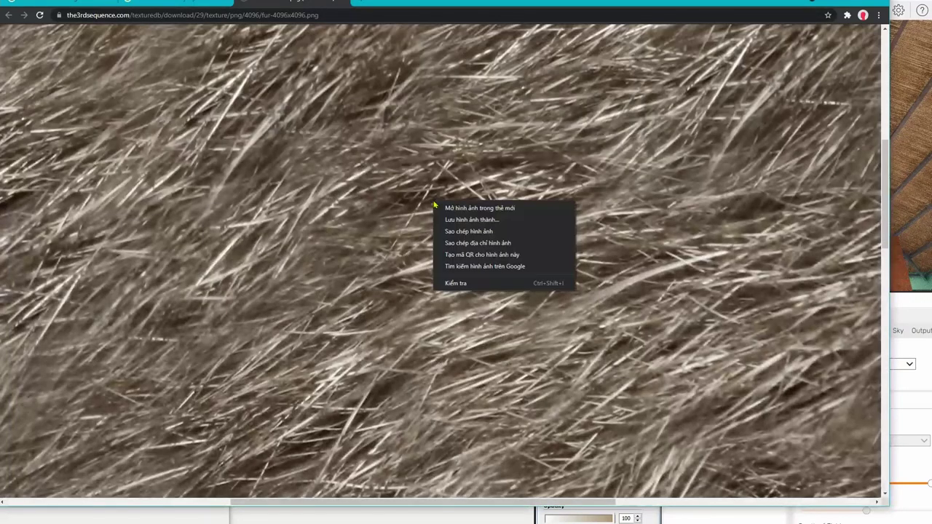
pyautogui.click(467, 219)
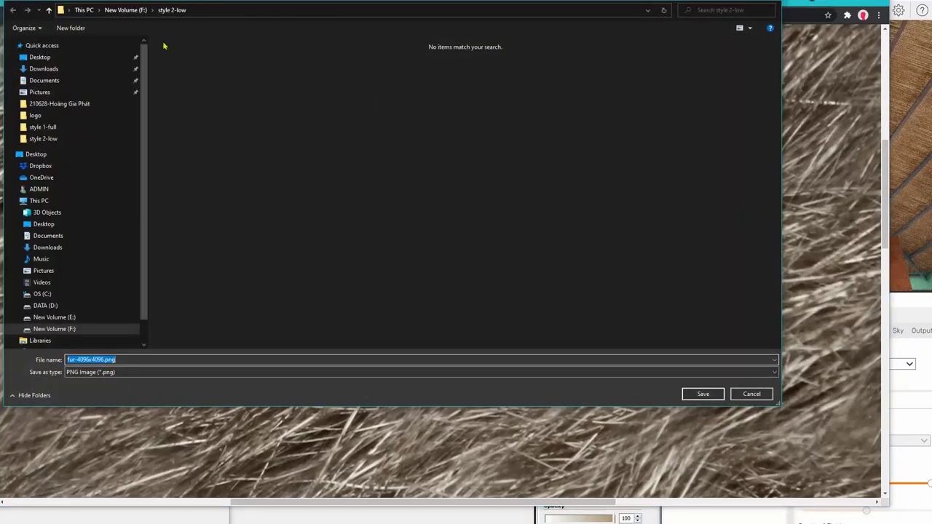
pyautogui.click(145, 11)
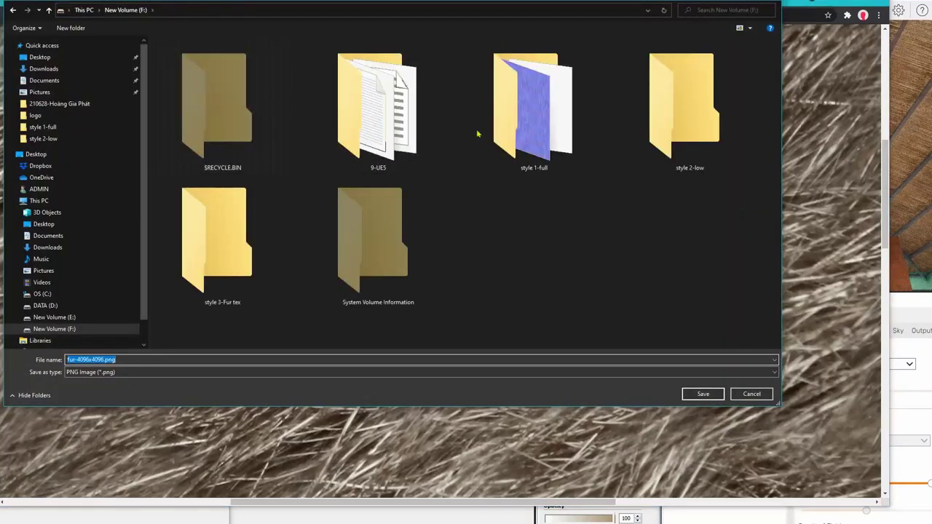
pyautogui.click(699, 140)
pyautogui.doubleClick(700, 140)
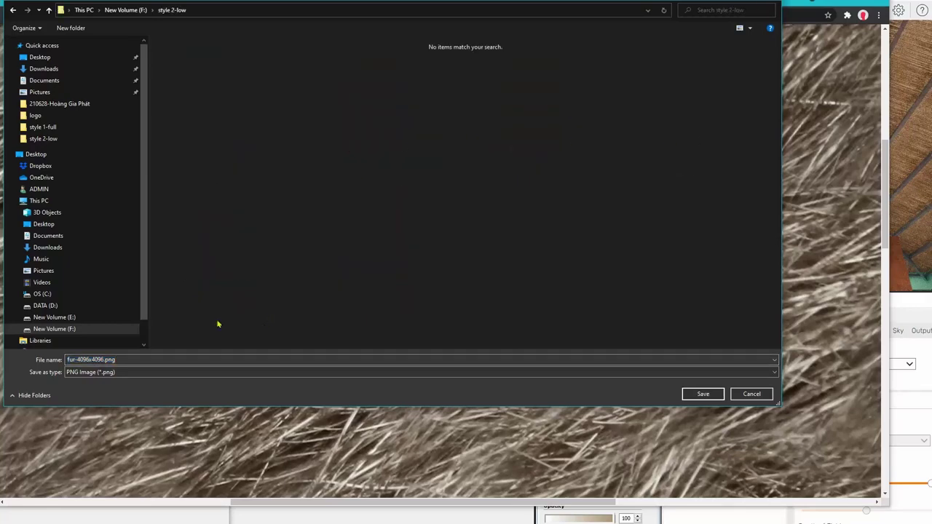
pyautogui.click(711, 394)
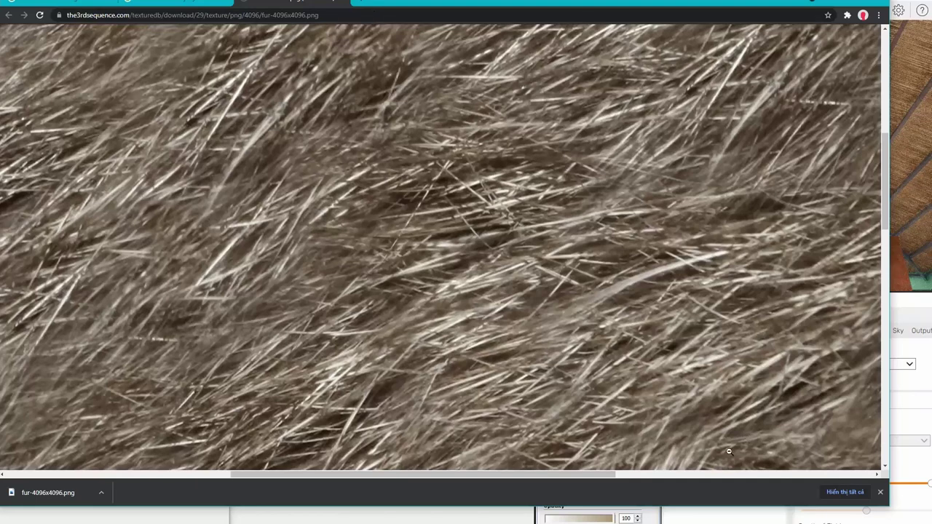
# Launch Photoshop and open fur-4096x4096.png from the style 2-low folder.
pyautogui.click(387, 516)
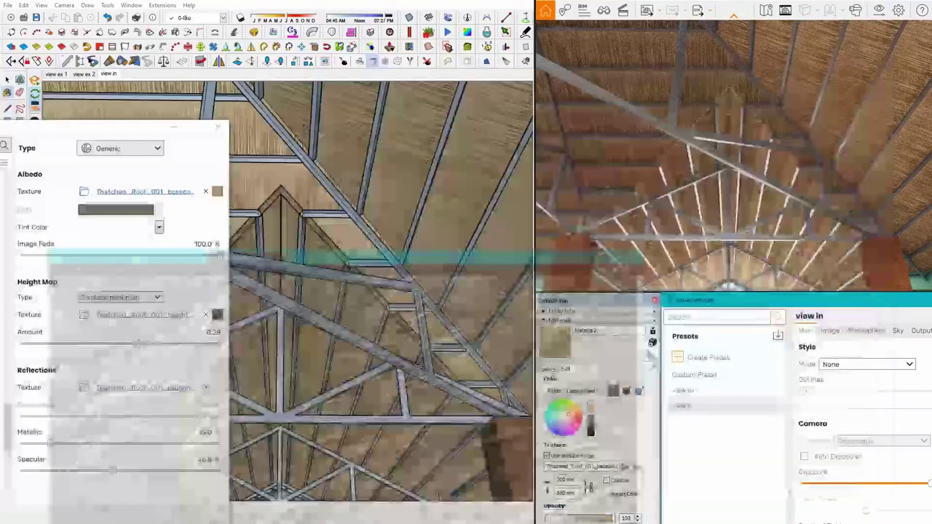
pyautogui.click(635, 467)
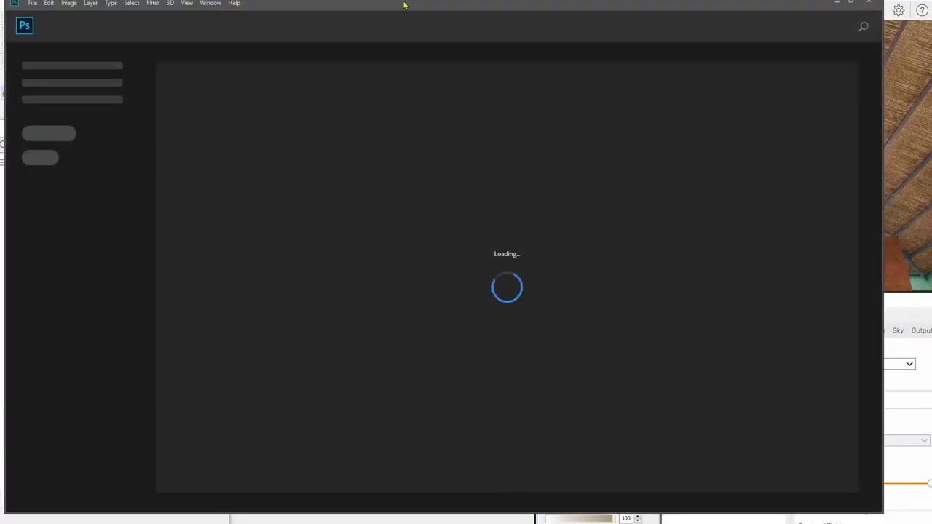
pyautogui.click(32, 9)
pyautogui.click(40, 29)
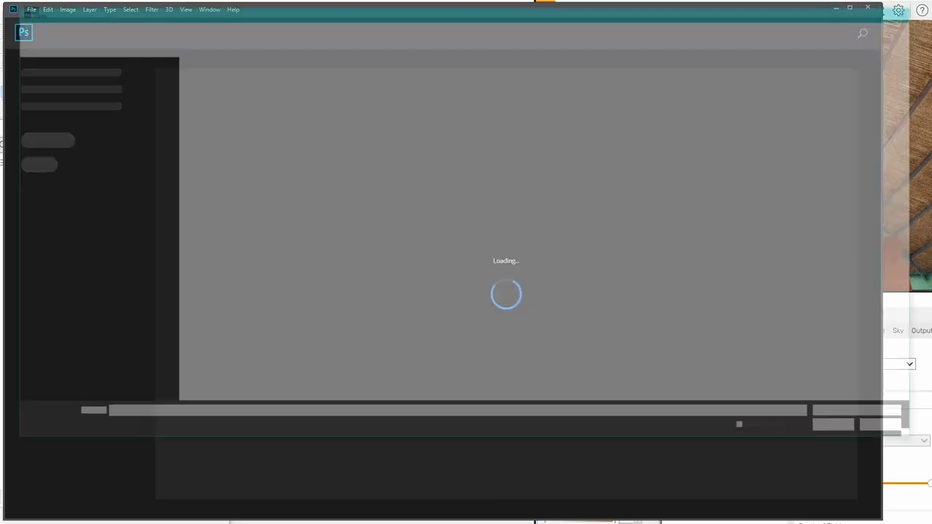
pyautogui.click(209, 96)
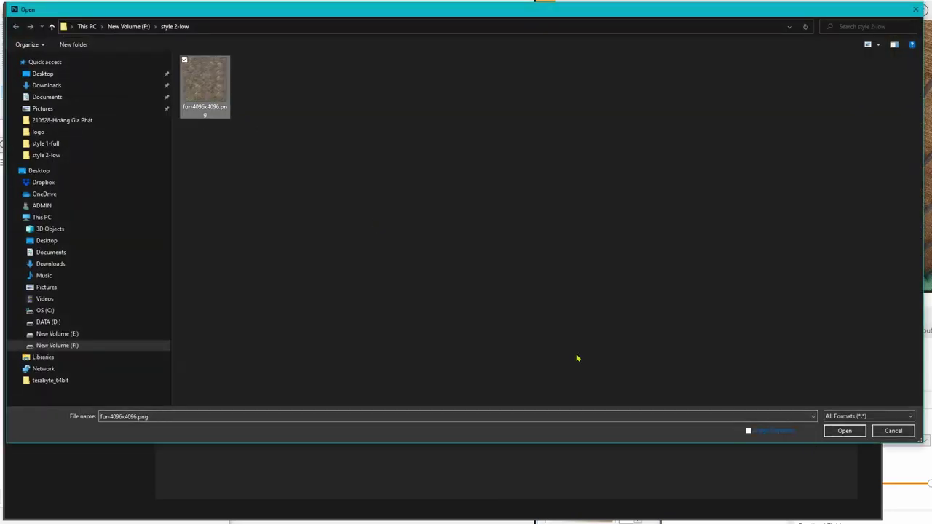
pyautogui.click(848, 436)
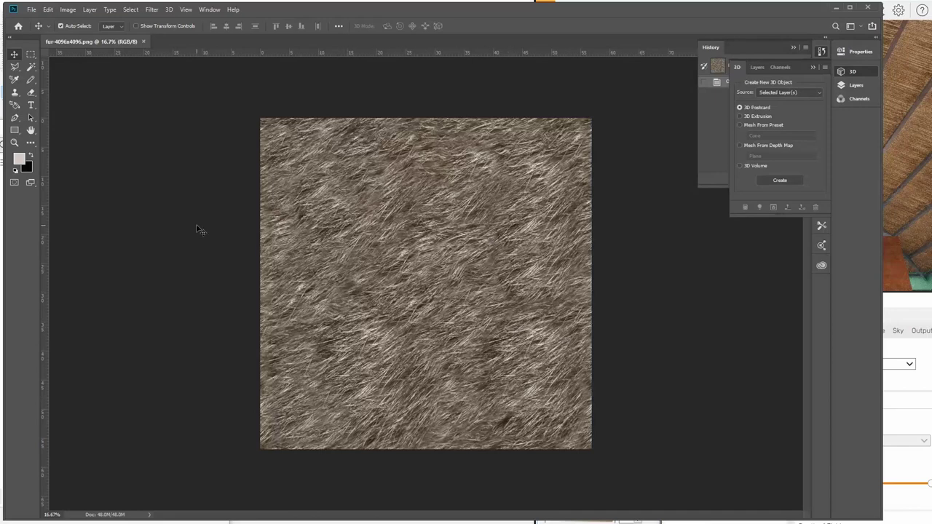
# Rotate the fur canvas 90° counter-clockwise, after trying and undoing 90° clockwise.
pyautogui.click(70, 10)
pyautogui.moveTo(86, 101)
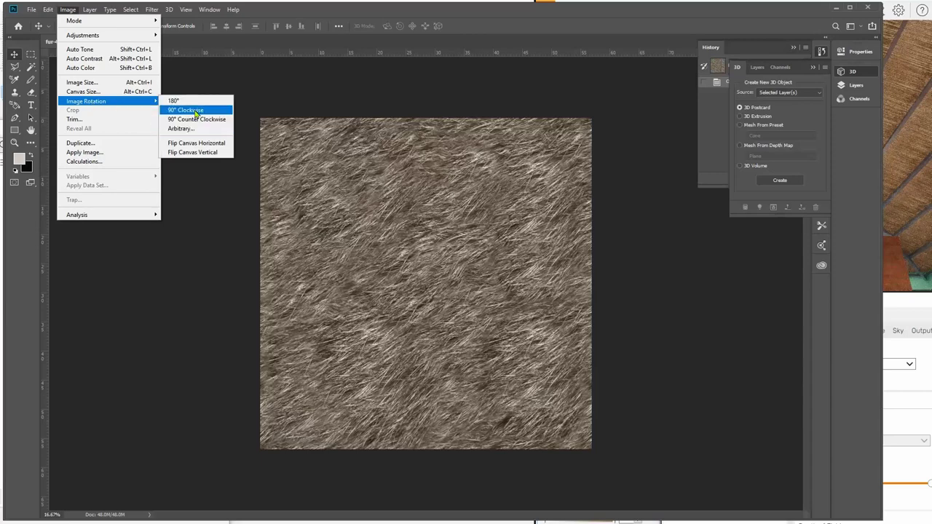
pyautogui.click(195, 114)
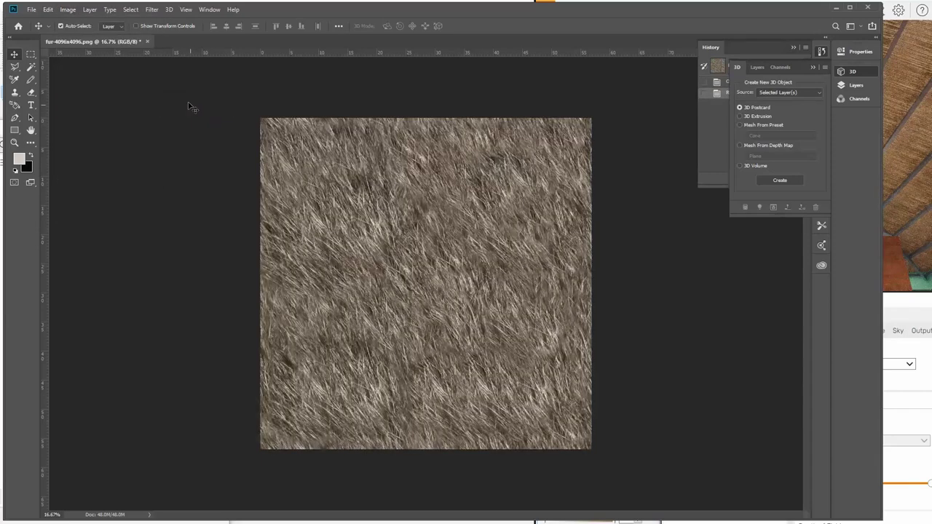
pyautogui.hotkey('ctrl', 'z')
pyautogui.click(69, 10)
pyautogui.moveTo(86, 101)
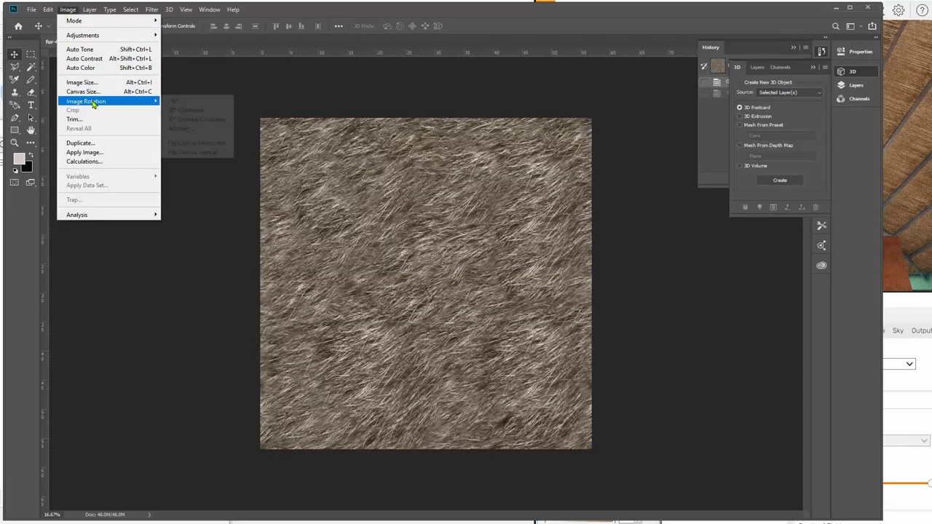
pyautogui.click(180, 121)
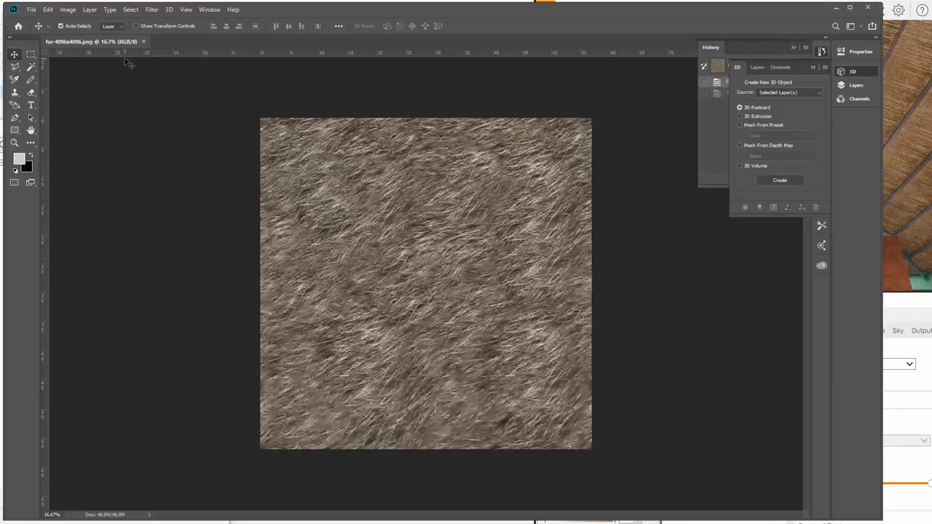
# Apply an arbitrary -55° canvas rotation and zoom to inspect the tilted texture.
pyautogui.click(68, 10)
pyautogui.moveTo(86, 101)
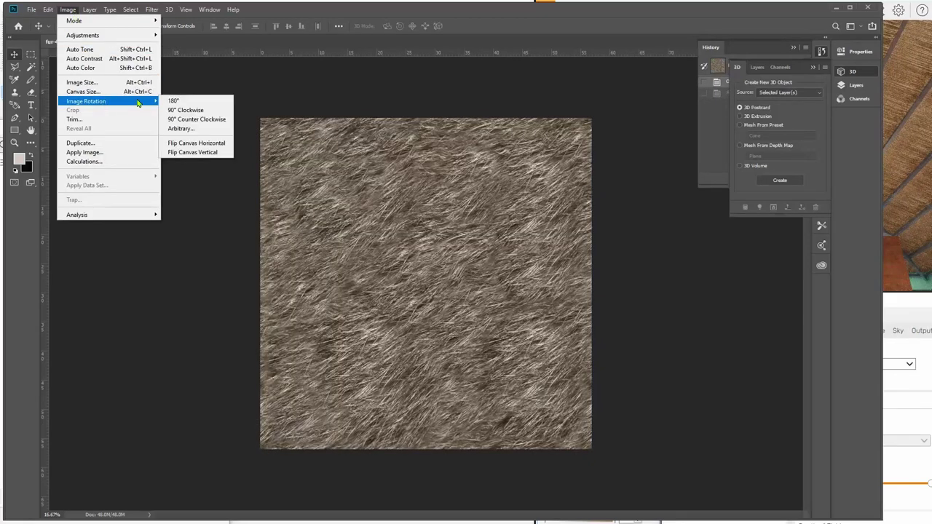
pyautogui.click(182, 129)
pyautogui.write('-55')
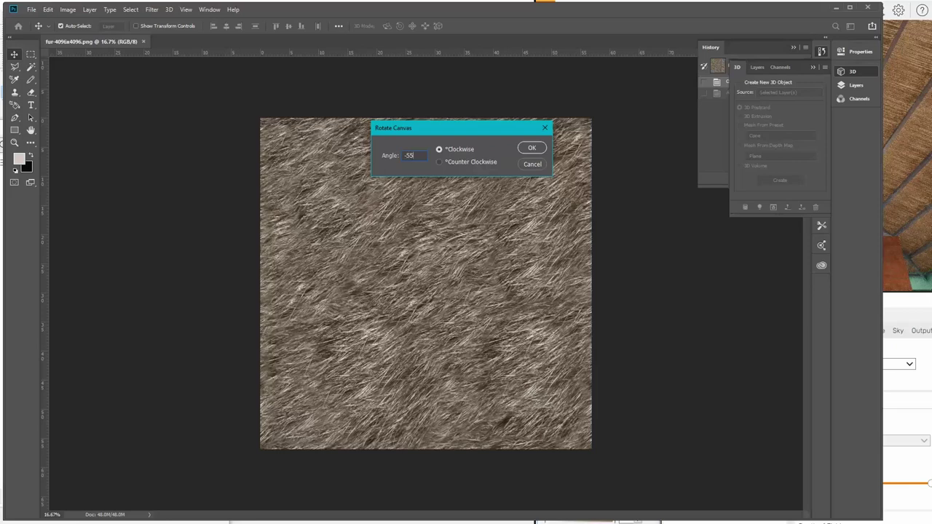
pyautogui.press('Return')
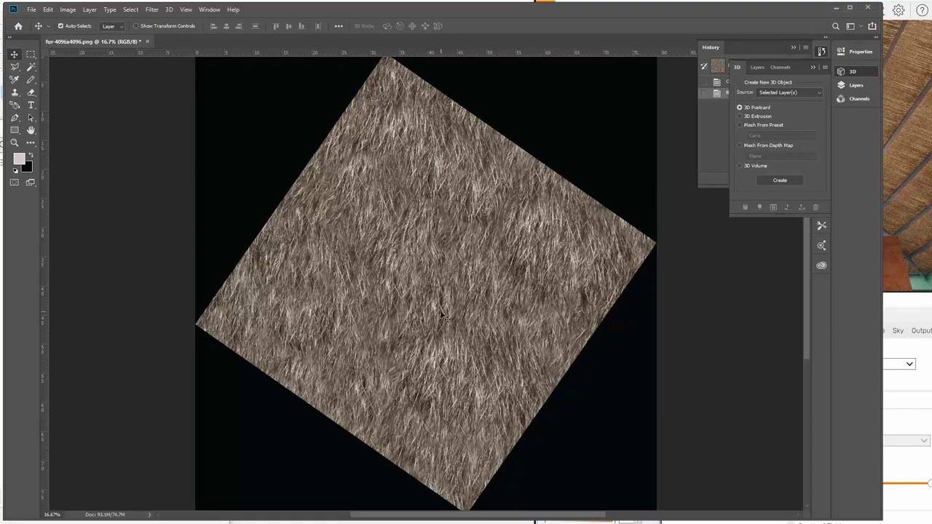
pyautogui.keyDown('alt'); pyautogui.scroll(2, 442, 314); pyautogui.keyUp('alt')
pyautogui.keyDown('alt'); pyautogui.scroll(2, 437, 335); pyautogui.keyUp('alt')
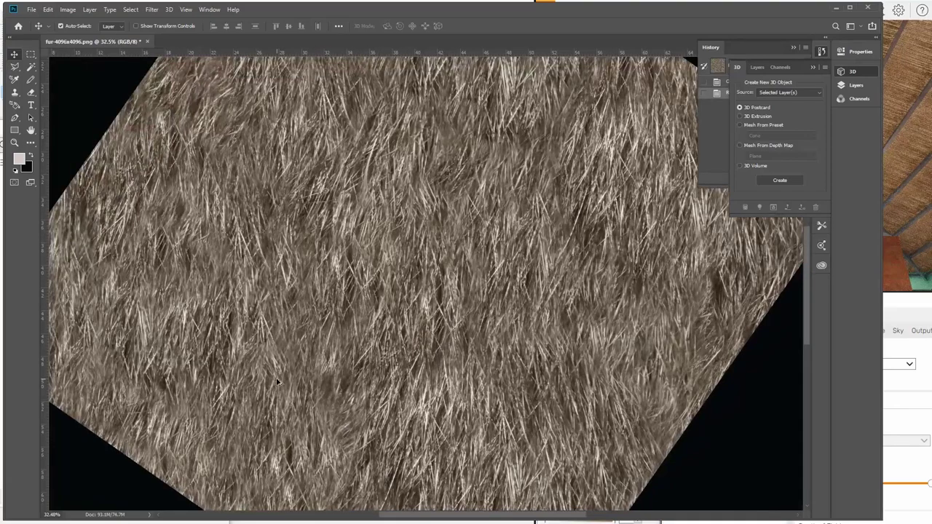
pyautogui.keyDown('alt'); pyautogui.scroll(-2, 419, 389); pyautogui.keyUp('alt')
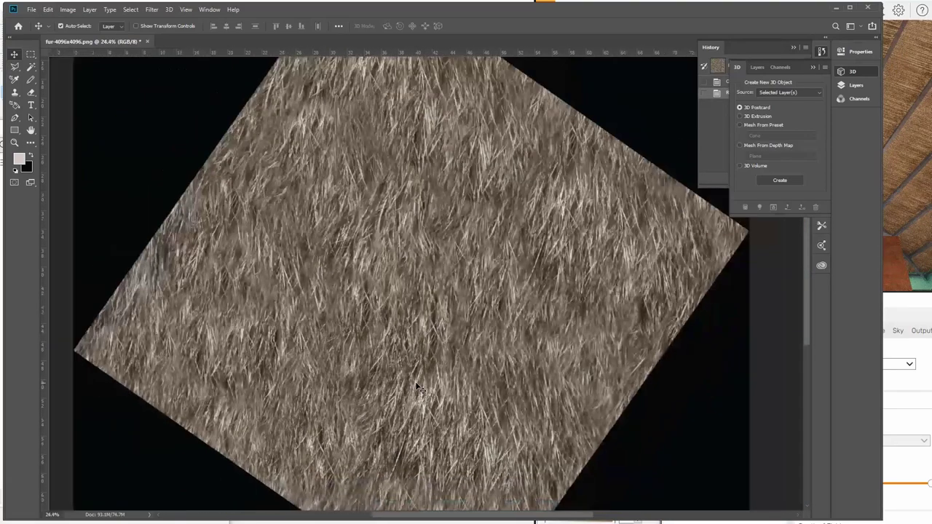
pyautogui.keyDown('alt'); pyautogui.scroll(-1, 420, 388); pyautogui.keyUp('alt')
pyautogui.keyDown('alt'); pyautogui.scroll(-1, 420, 388); pyautogui.keyUp('alt')
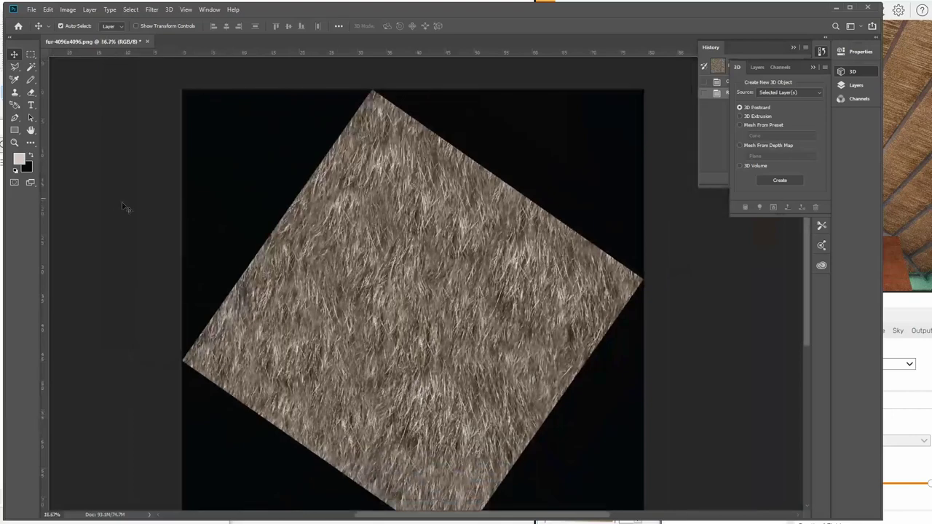
# Marquee-select a square inside the rotated fur and crop the canvas to it.
pyautogui.click(30, 56)
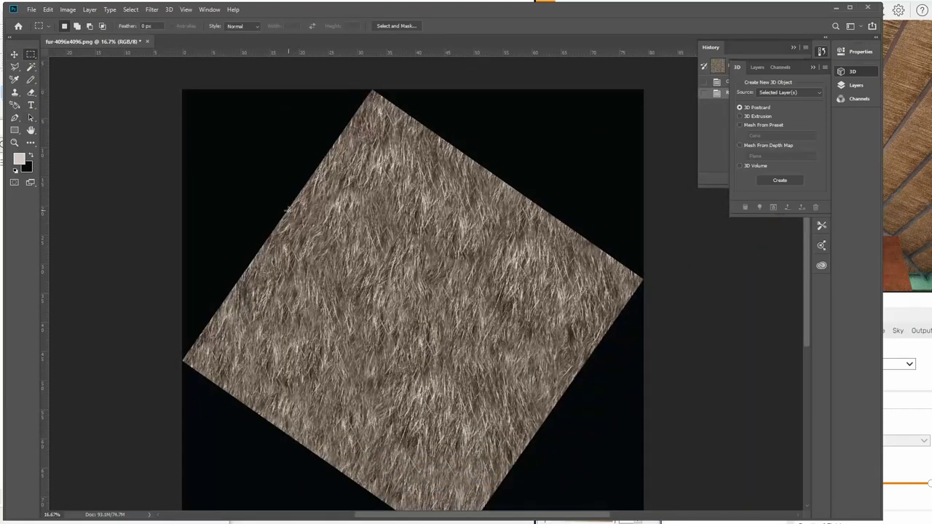
pyautogui.moveTo(288, 211)
pyautogui.mouseDown()
pyautogui.moveTo(536, 438)
pyautogui.moveTo(542, 429)
pyautogui.moveTo(536, 435)
pyautogui.mouseUp()
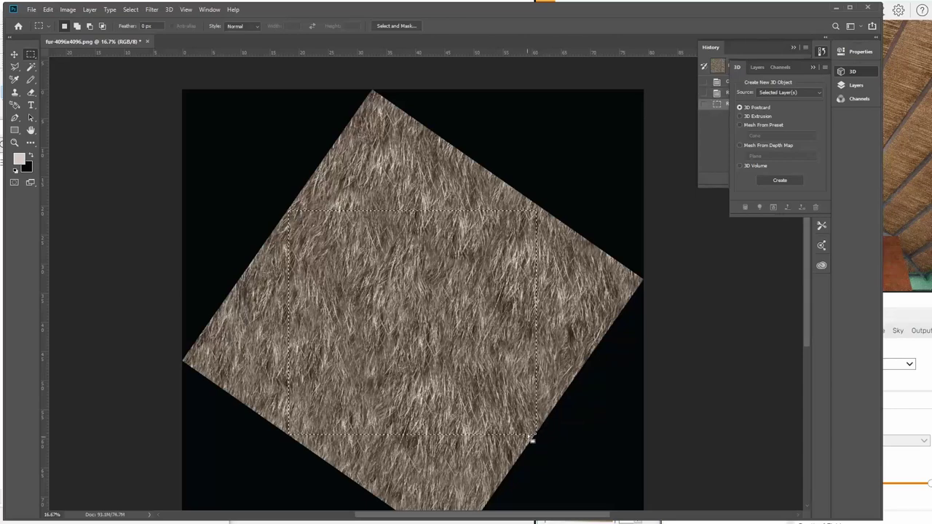
pyautogui.moveTo(504, 331); pyautogui.dragTo(504, 328)
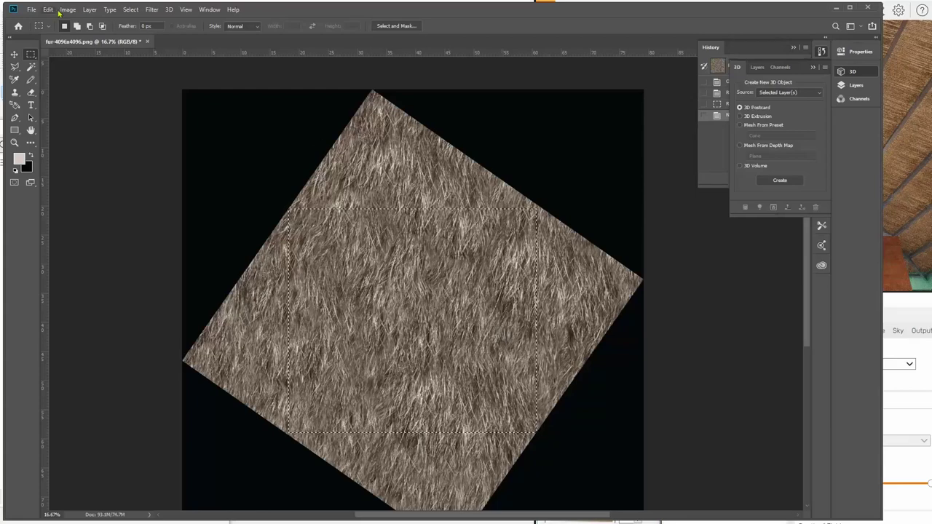
pyautogui.click(67, 9)
pyautogui.click(73, 110)
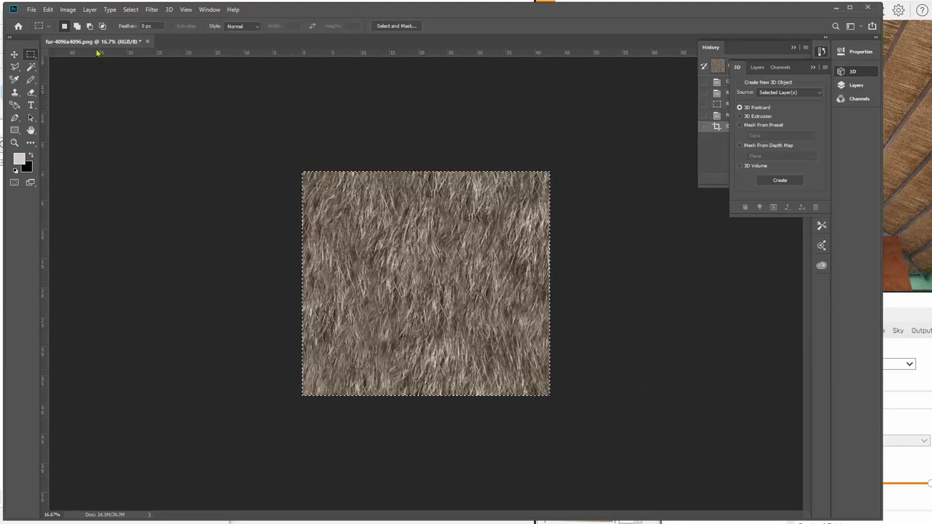
# Save As fur-dif.png in style 2-low, accepting the default PNG options.
pyautogui.click(32, 10)
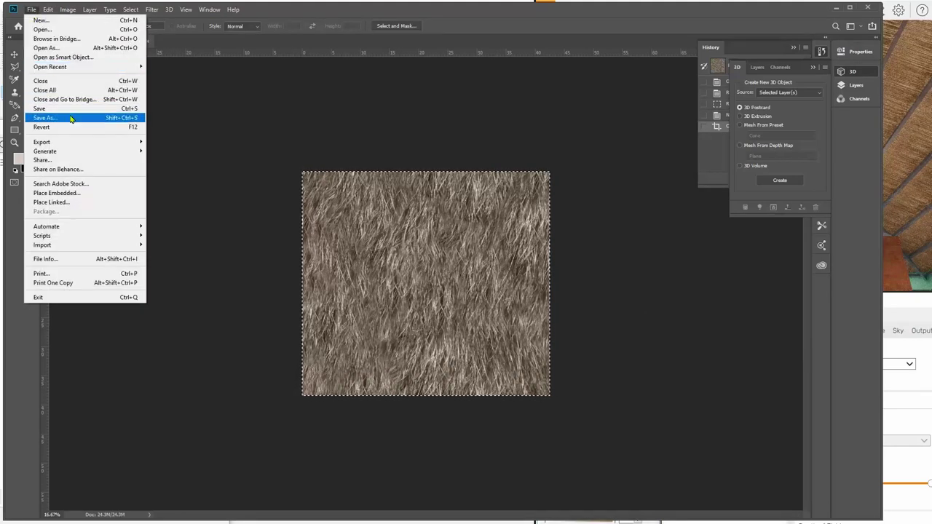
pyautogui.click(71, 119)
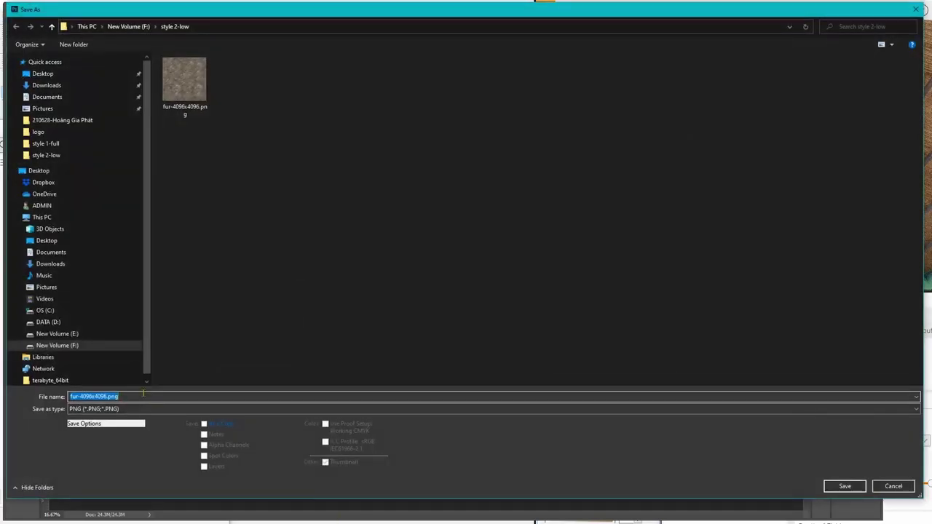
pyautogui.click(90, 396)
pyautogui.moveTo(81, 396); pyautogui.dragTo(134, 399)
pyautogui.press('BackSpace')
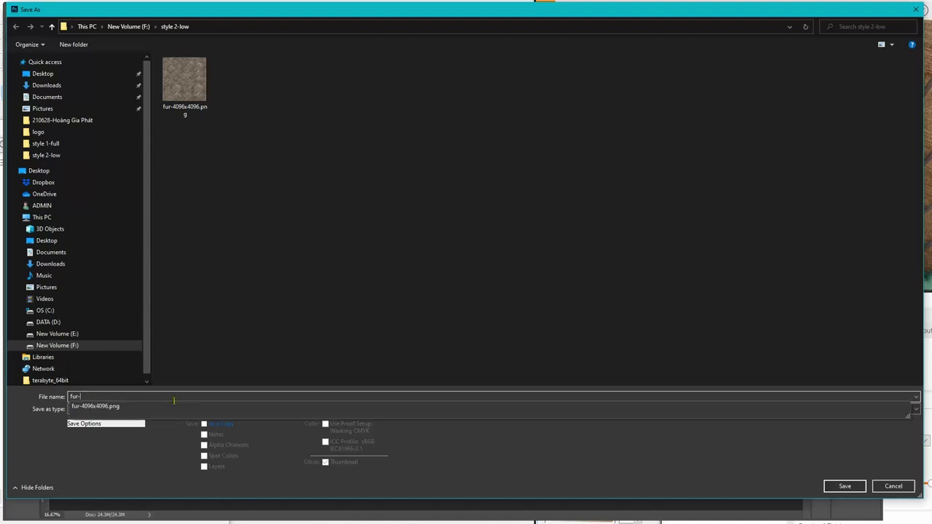
pyautogui.write('dif')
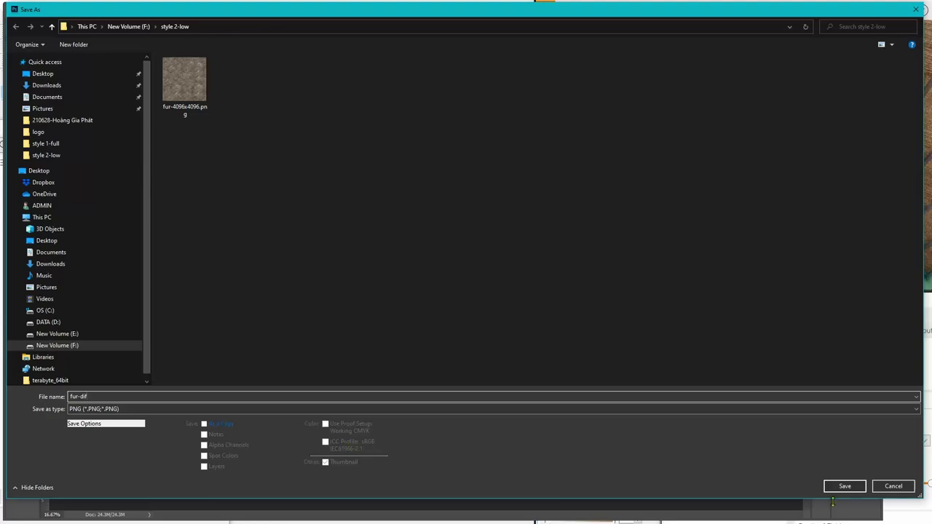
pyautogui.click(844, 487)
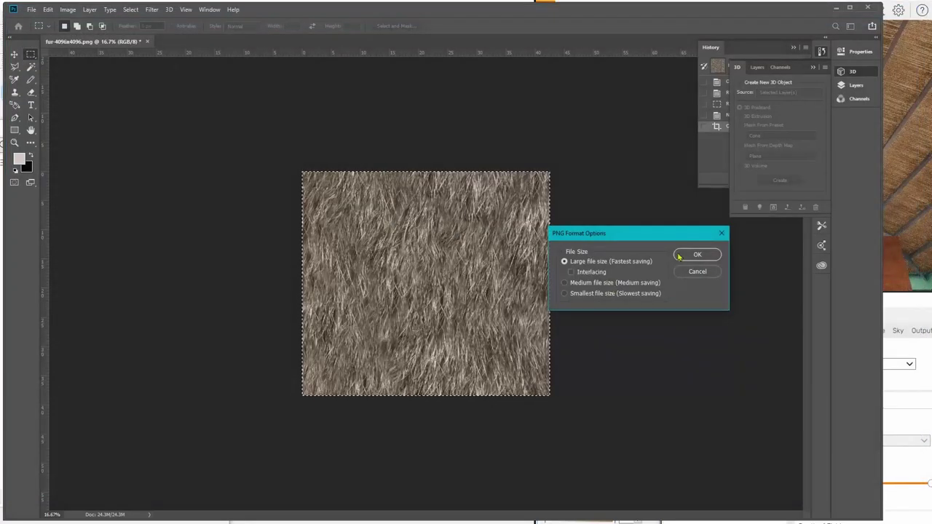
pyautogui.click(698, 255)
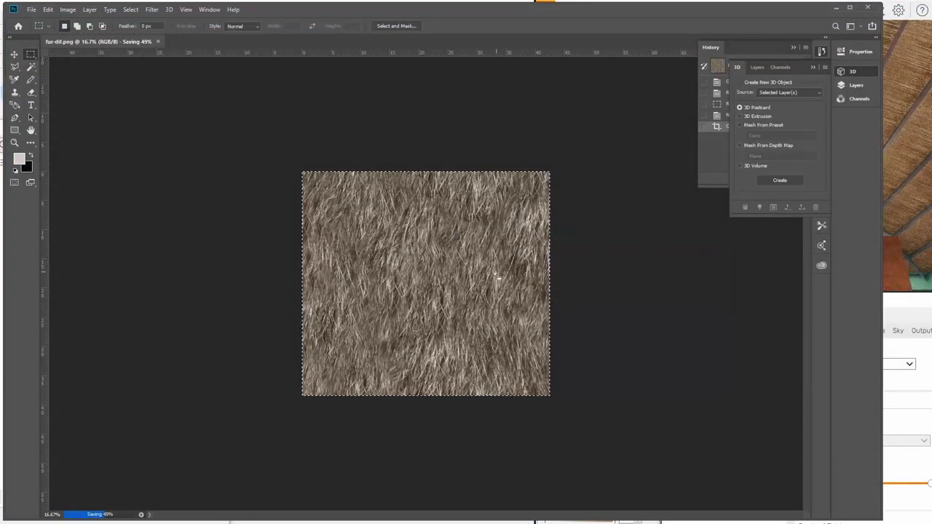
# Clear the selection around the fur texture using the Magic Wand tool.
pyautogui.click(153, 10)
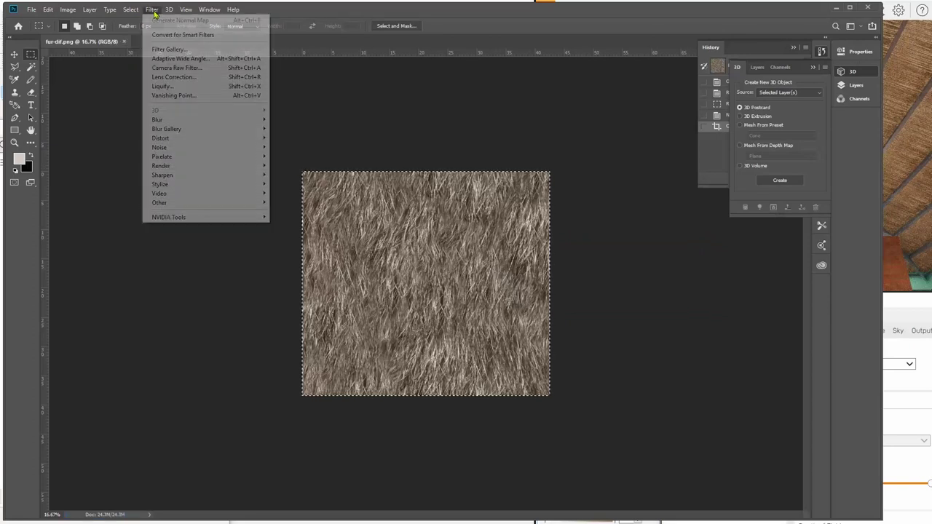
pyautogui.click(360, 121)
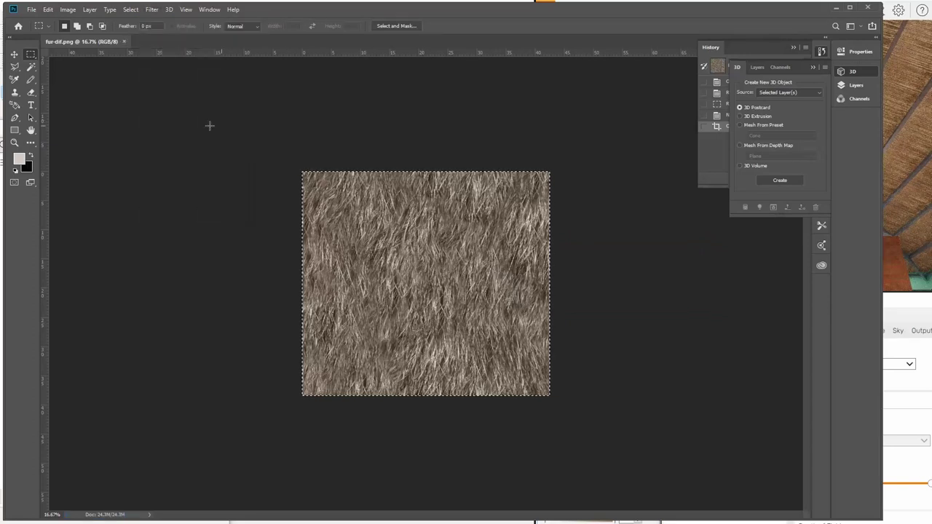
pyautogui.click(30, 67)
pyautogui.click(115, 111)
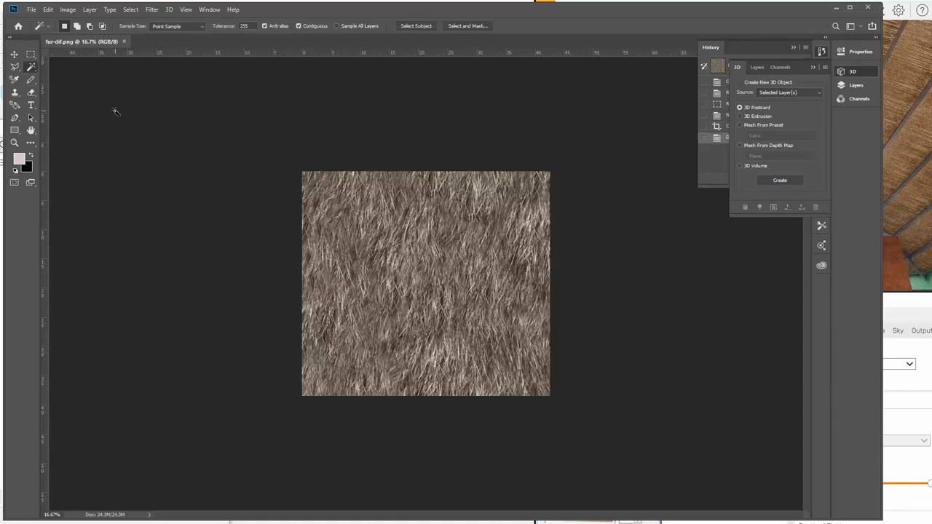
# Generate a bump map with Blur 0, Detail Scale 120% and Bump 100%.
pyautogui.click(153, 10)
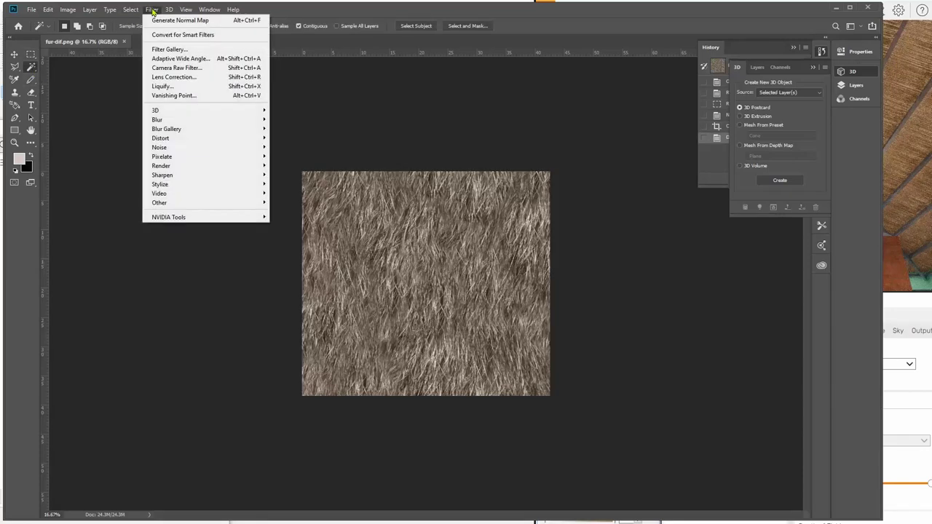
pyautogui.moveTo(204, 110)
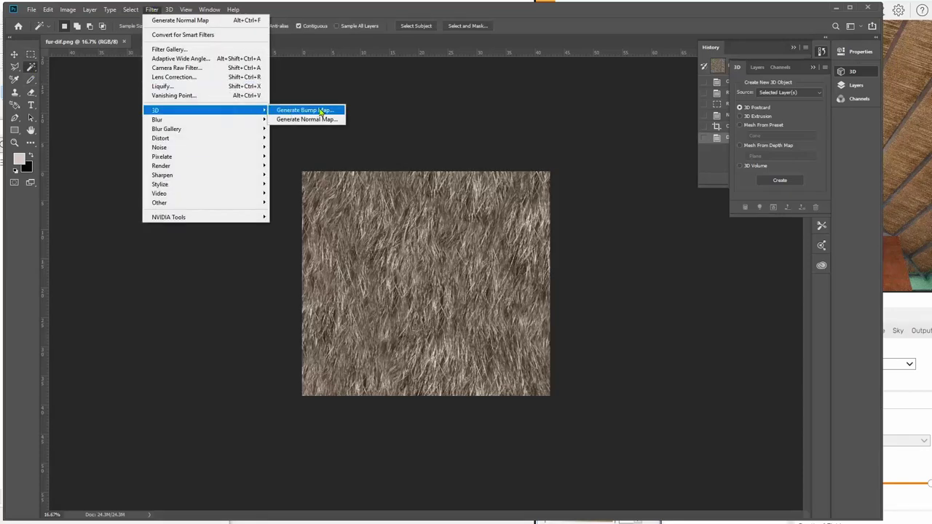
pyautogui.click(325, 119)
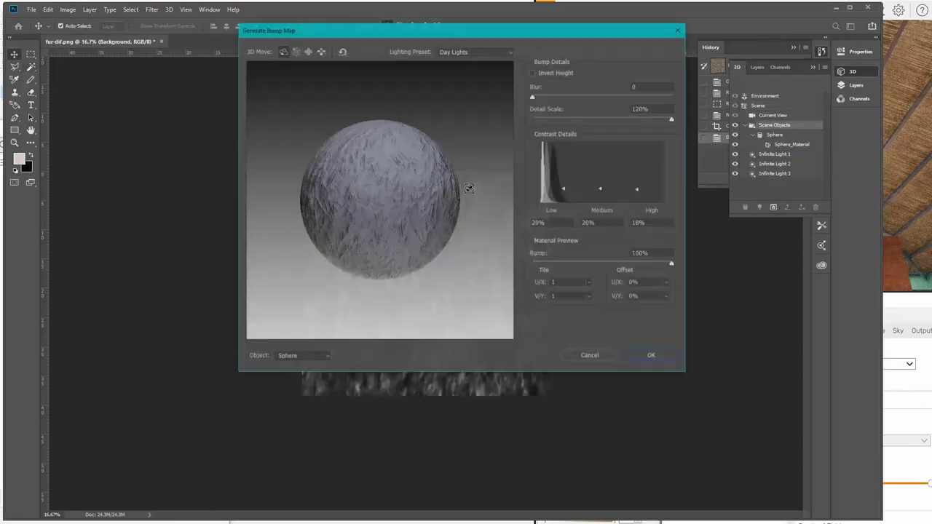
pyautogui.moveTo(534, 99); pyautogui.dragTo(500, 109)
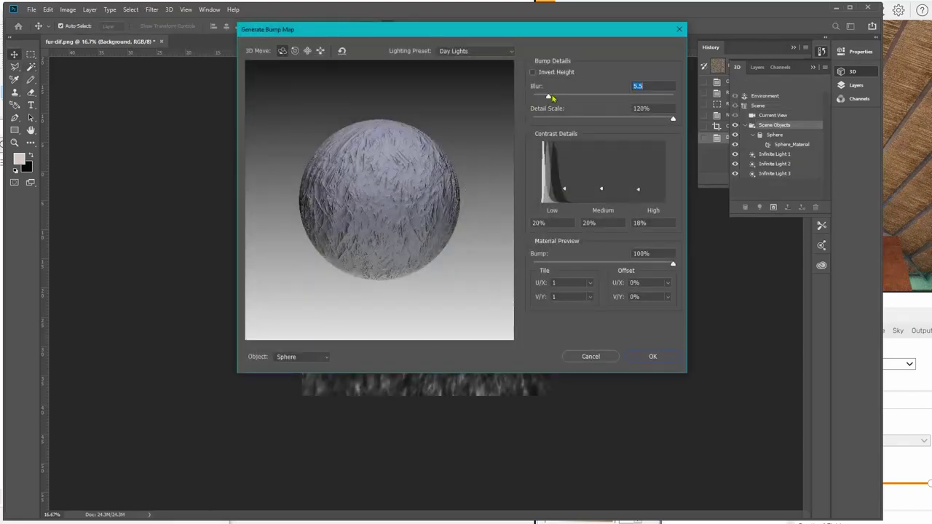
pyautogui.moveTo(673, 119)
pyautogui.mouseDown()
pyautogui.moveTo(532, 132)
pyautogui.moveTo(707, 131)
pyautogui.mouseUp()
pyautogui.moveTo(674, 265)
pyautogui.mouseDown()
pyautogui.moveTo(594, 275)
pyautogui.moveTo(696, 268)
pyautogui.mouseUp()
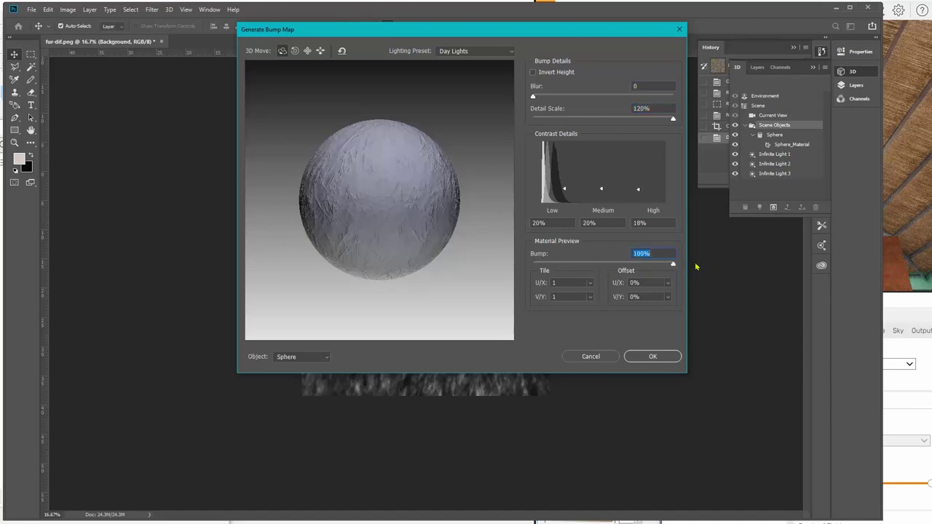
pyautogui.click(652, 357)
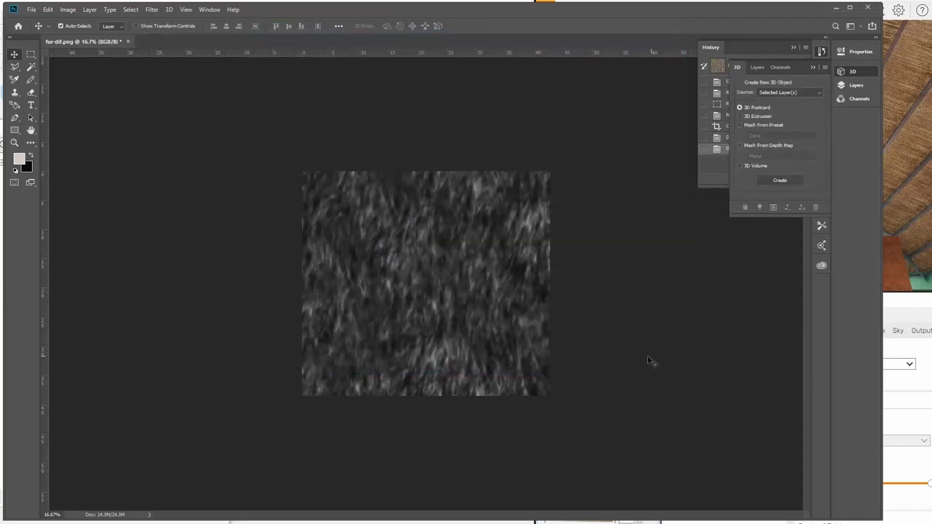
# Save the bump map as fur-bump.png in style 2-low with default PNG options.
pyautogui.click(32, 9)
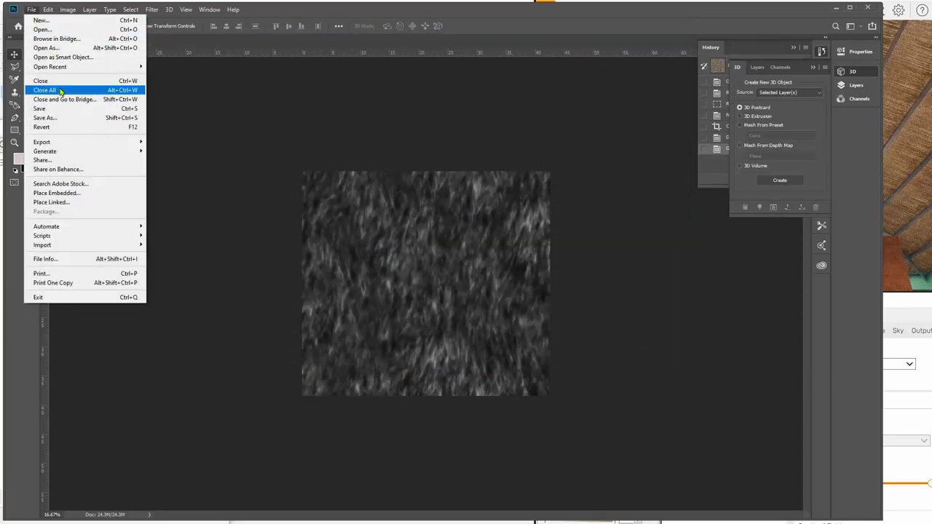
pyautogui.click(57, 118)
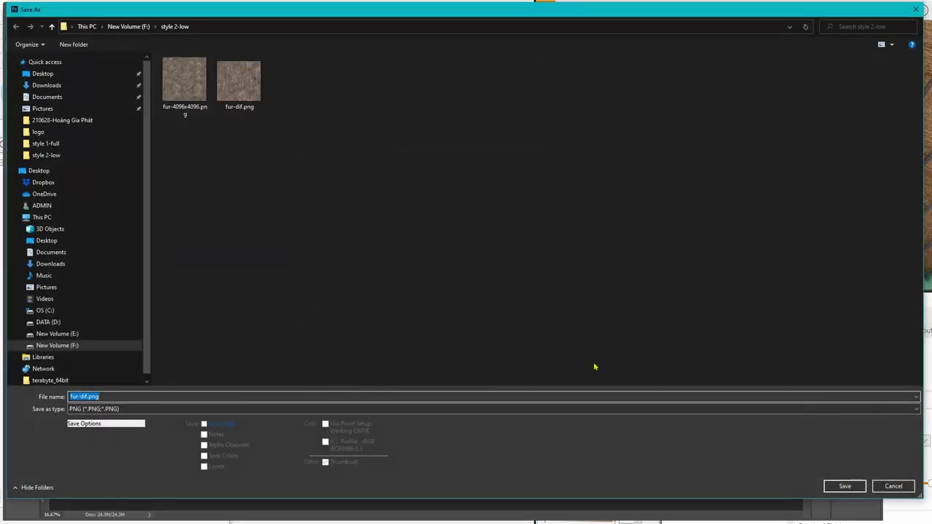
pyautogui.doubleClick(120, 397)
pyautogui.write('bum')
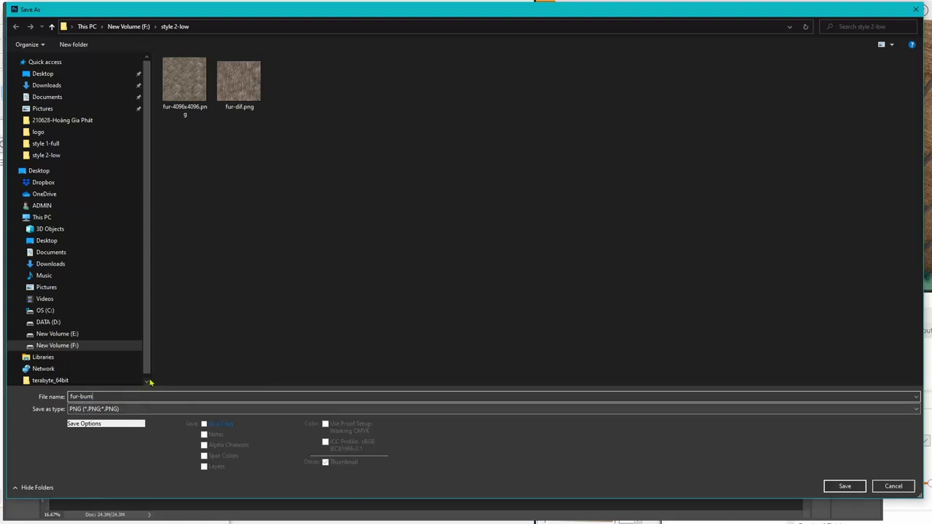
pyautogui.write('p')
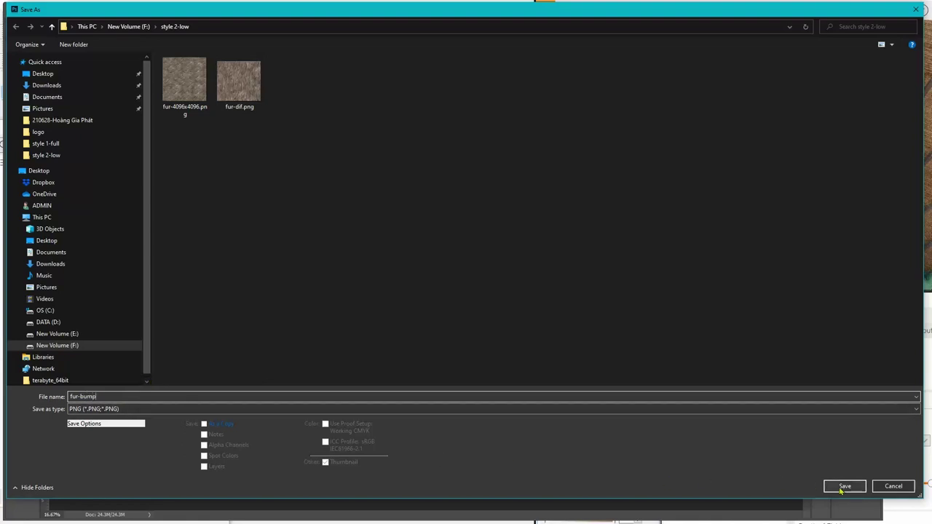
pyautogui.click(845, 486)
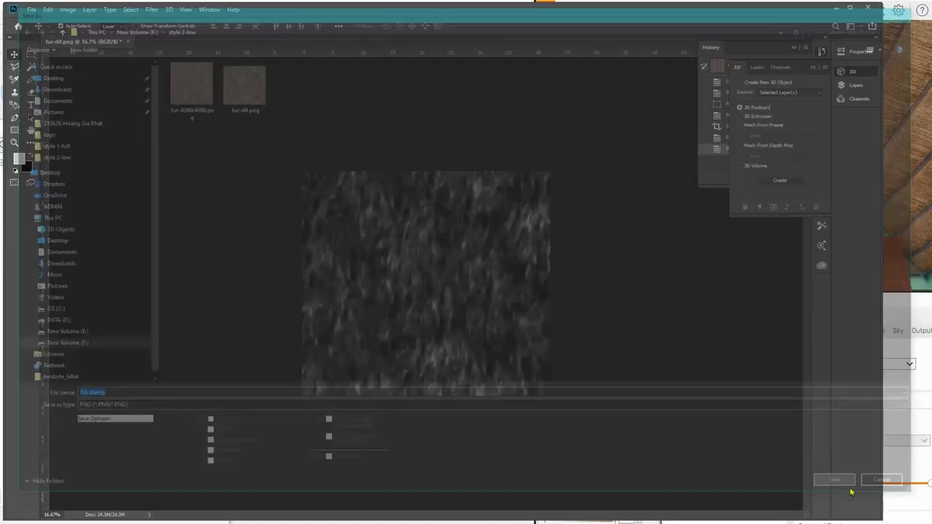
pyautogui.click(697, 255)
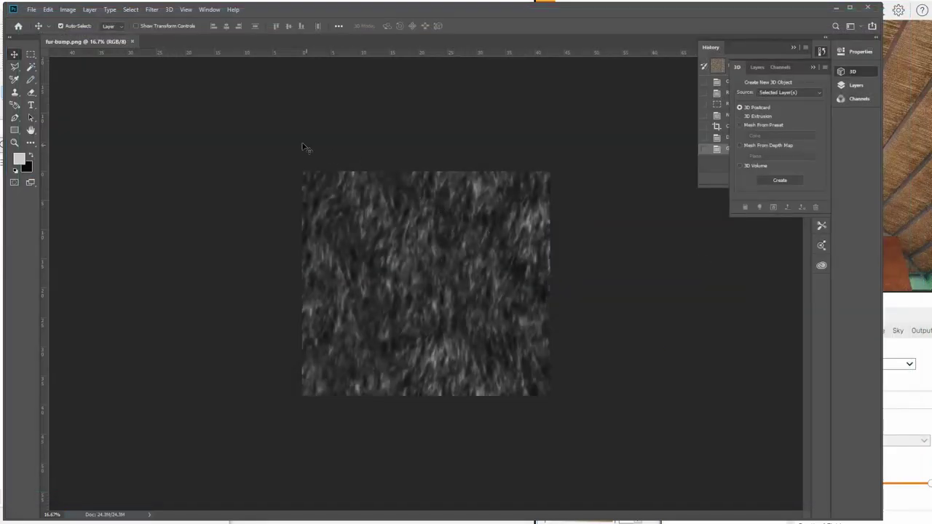
# Generate a blue normal map from fur-bump.png with High contrast detail set to 100%.
pyautogui.click(169, 10)
pyautogui.click(356, 128)
pyautogui.click(152, 9)
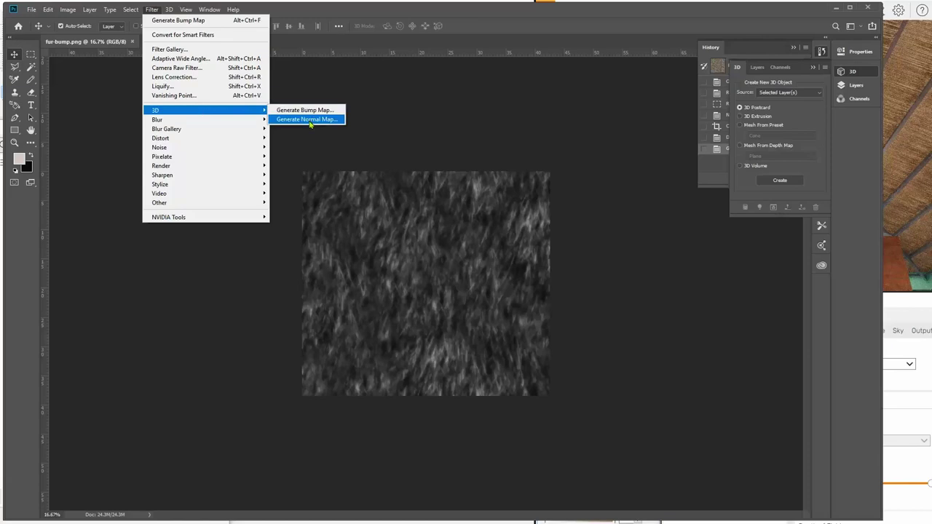
pyautogui.click(302, 119)
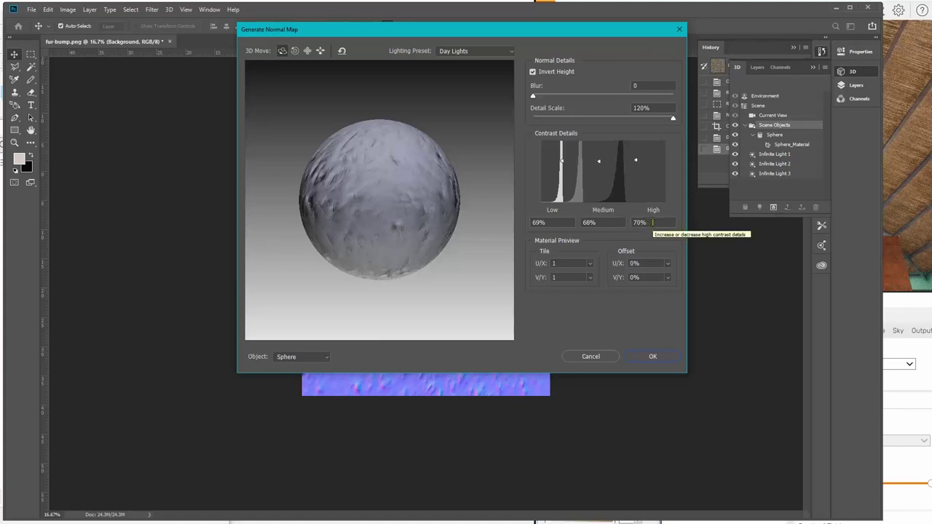
pyautogui.moveTo(653, 223); pyautogui.dragTo(625, 226)
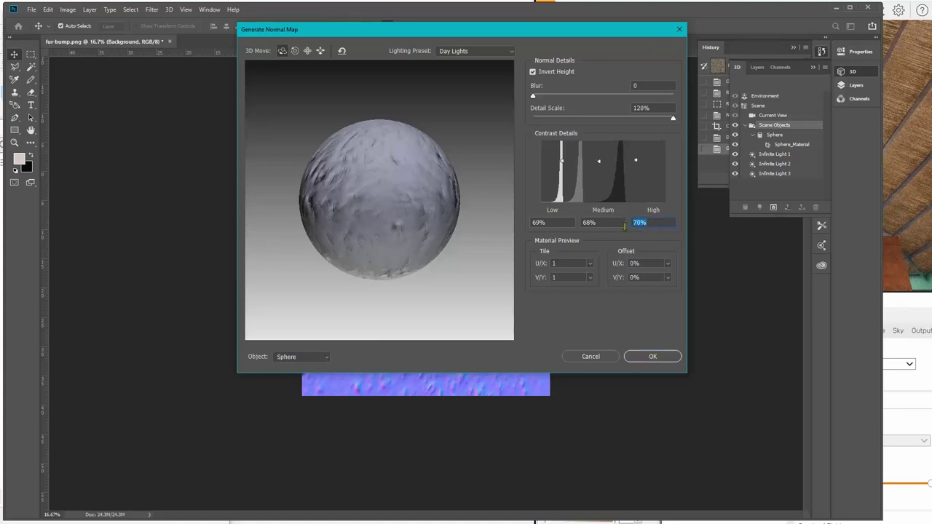
pyautogui.write('100')
pyautogui.click(652, 356)
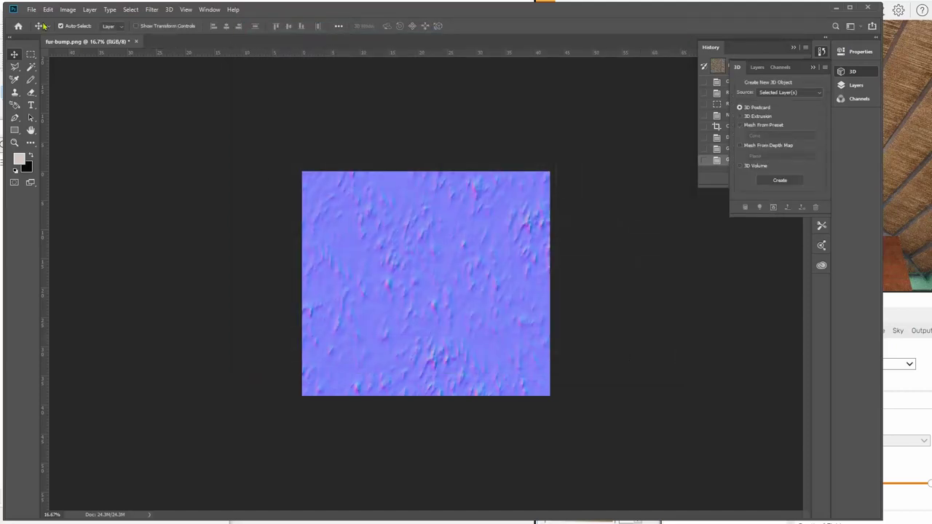
# Save the normal map as fur-nor.png in the style 2-low folder and close it.
pyautogui.click(32, 9)
pyautogui.click(58, 121)
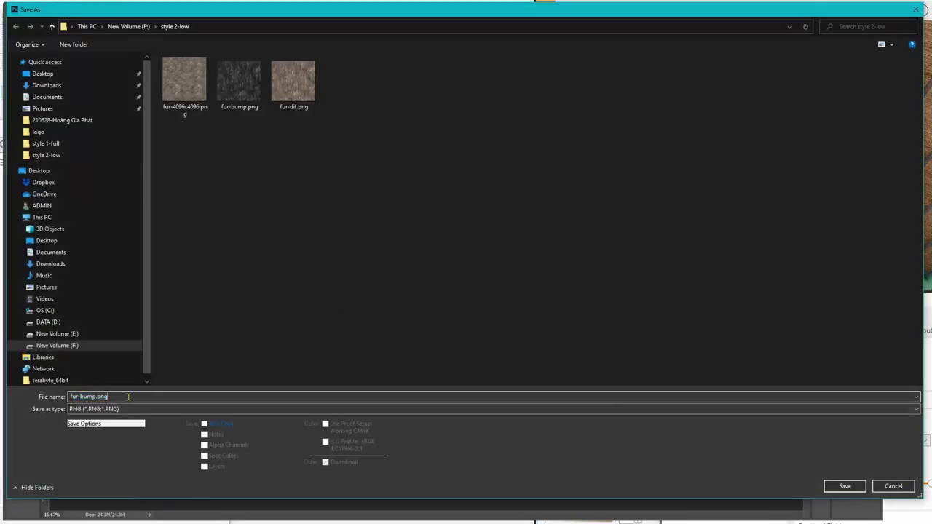
pyautogui.moveTo(79, 397); pyautogui.dragTo(129, 396)
pyautogui.write('no')
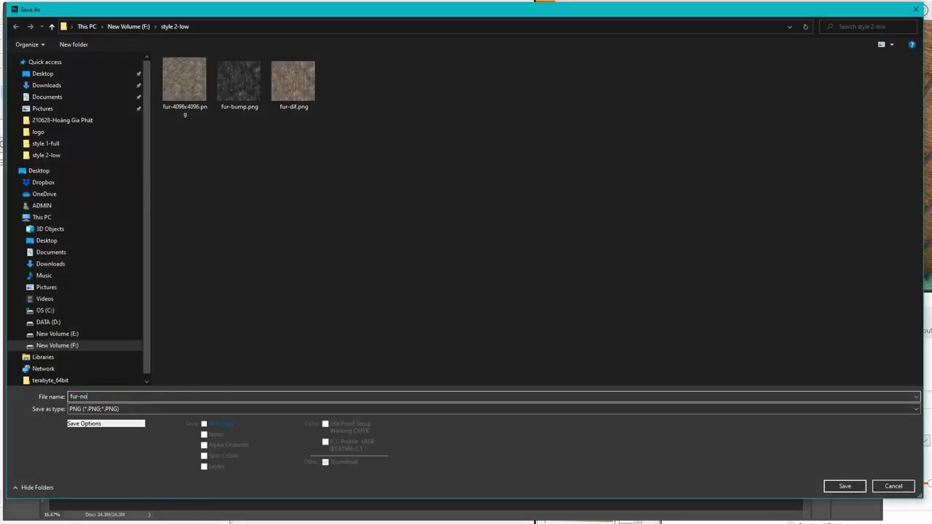
pyautogui.write('r')
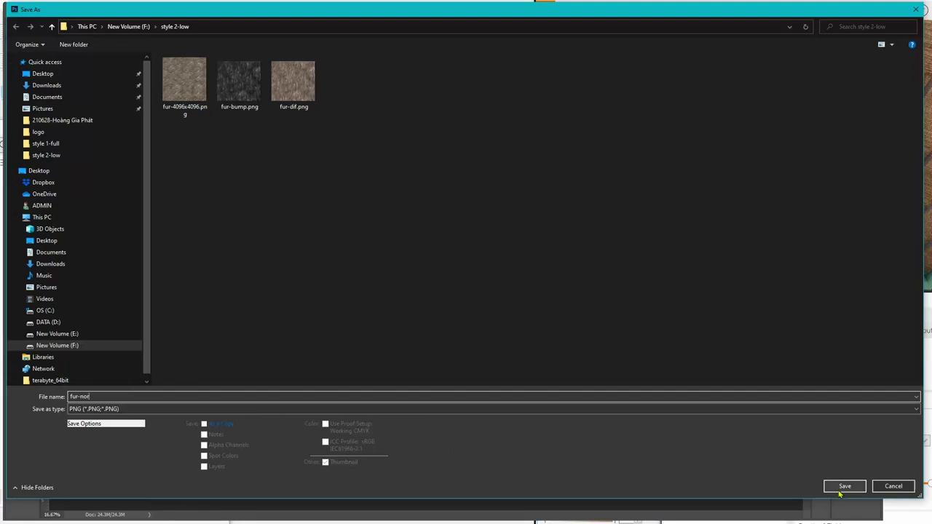
pyautogui.click(843, 486)
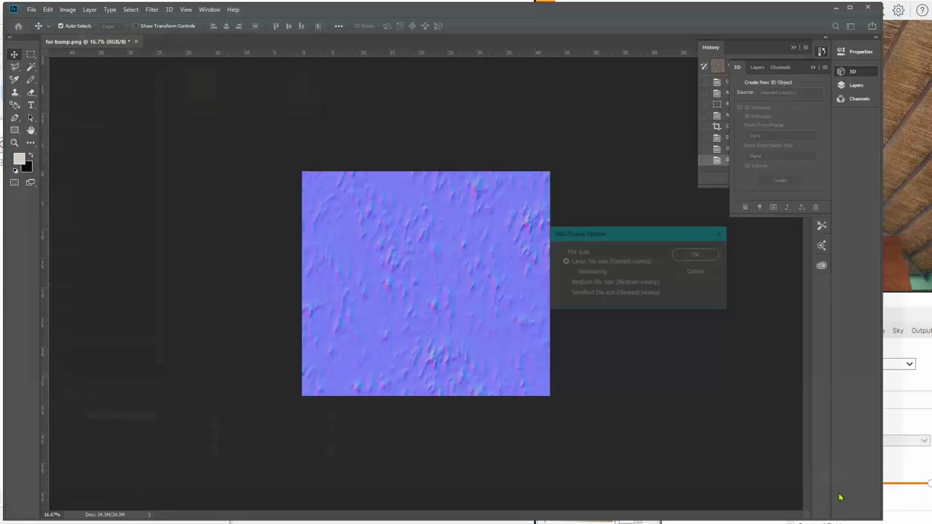
pyautogui.click(698, 255)
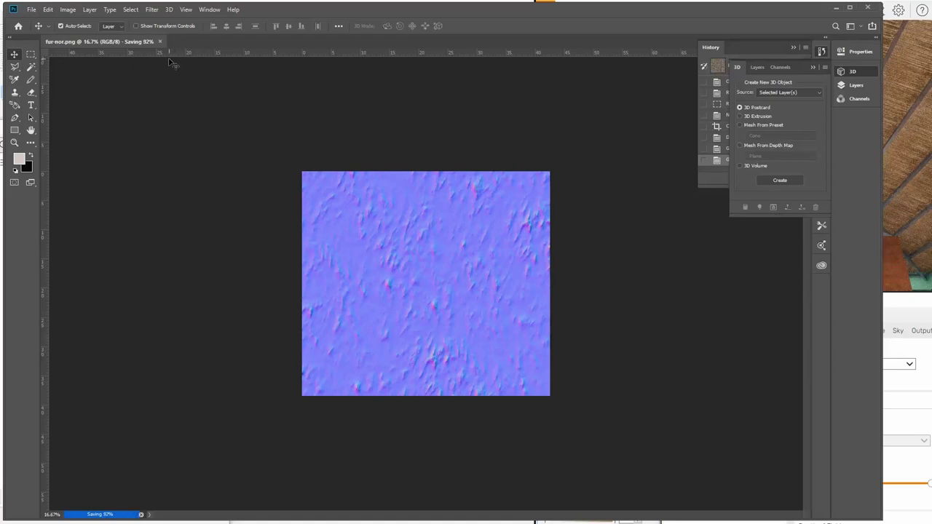
pyautogui.click(127, 41)
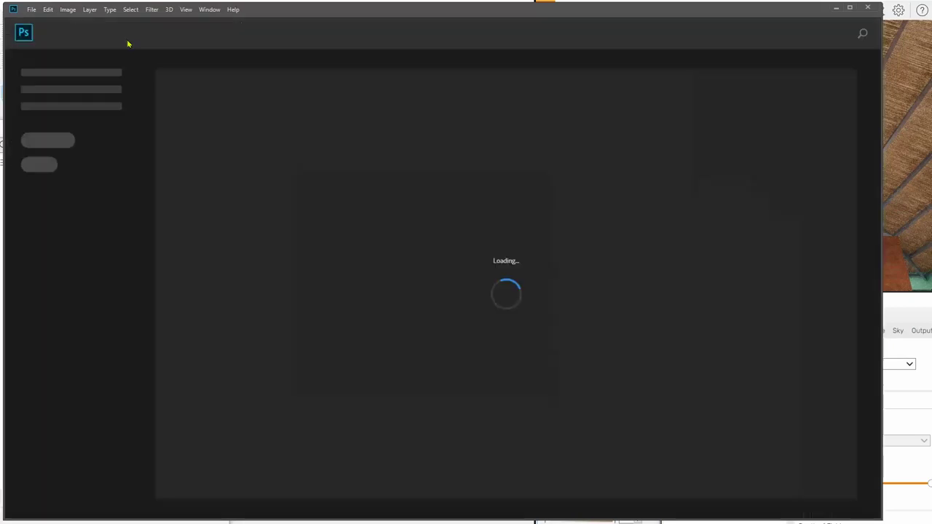
# Back in SketchUp, remove the Height Map and Reflections textures from Material2.
pyautogui.click(836, 8)
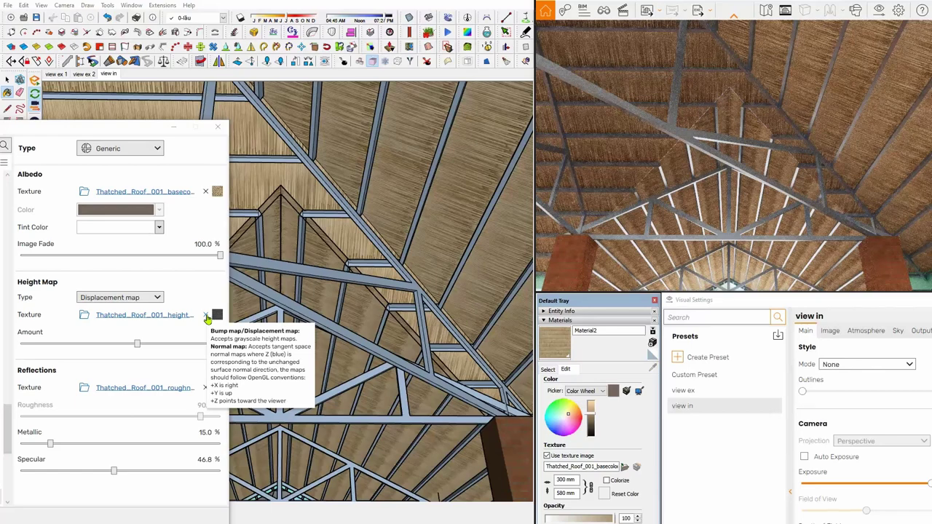
pyautogui.click(205, 315)
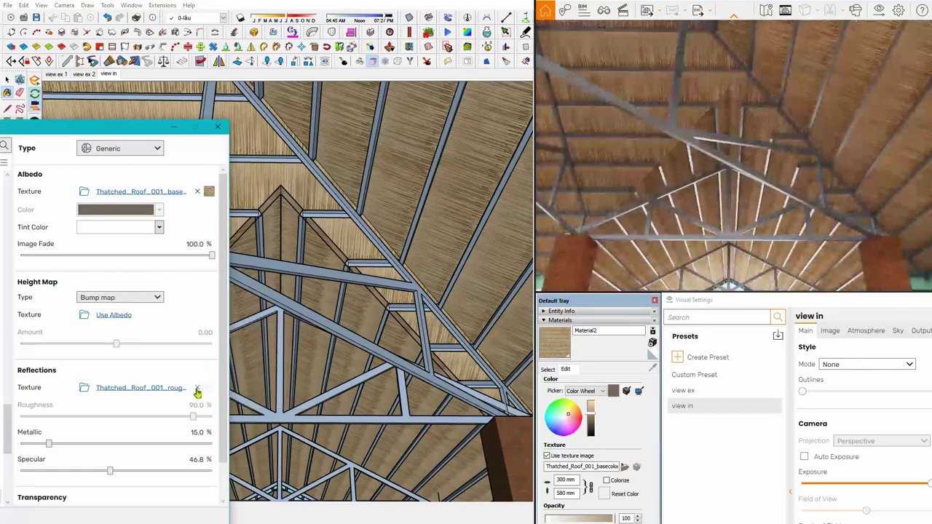
pyautogui.click(198, 387)
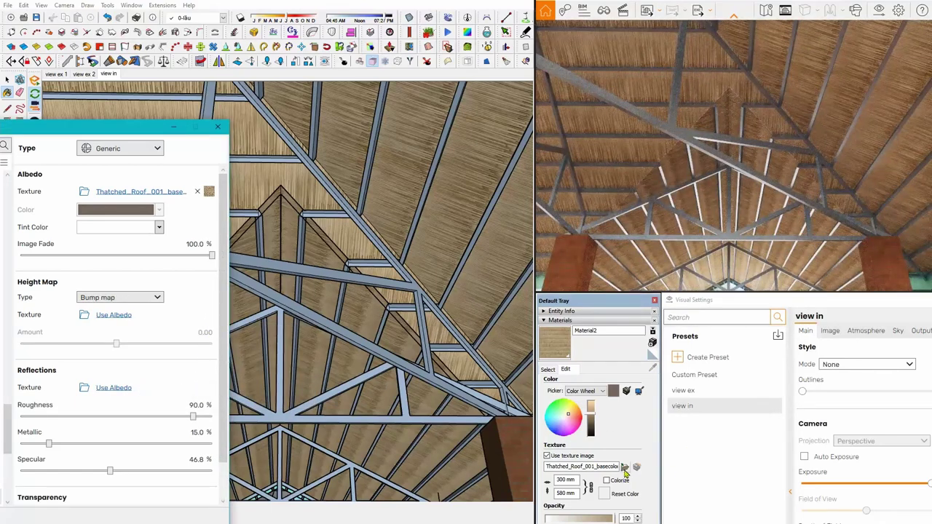
# Load fur-dif.png from the style 2-low folder as the material's albedo texture.
pyautogui.click(624, 468)
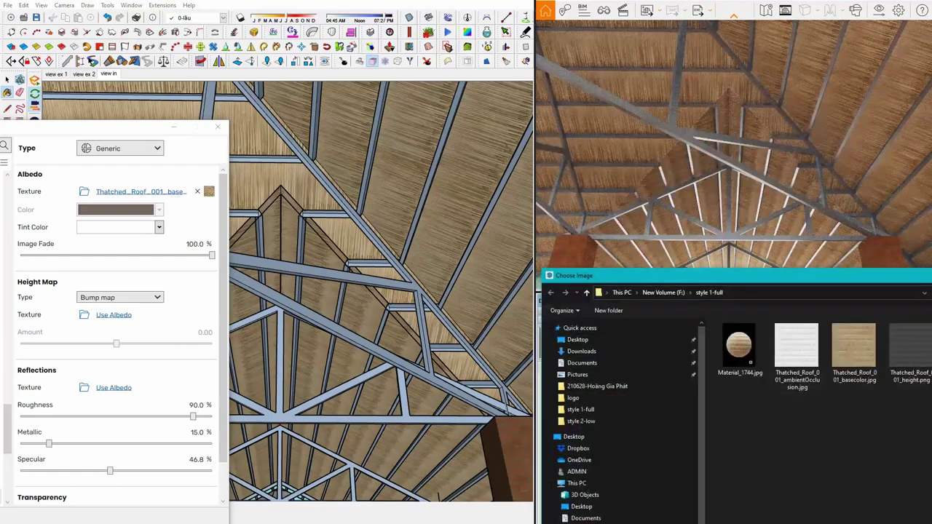
pyautogui.moveTo(848, 276); pyautogui.dragTo(600, 92)
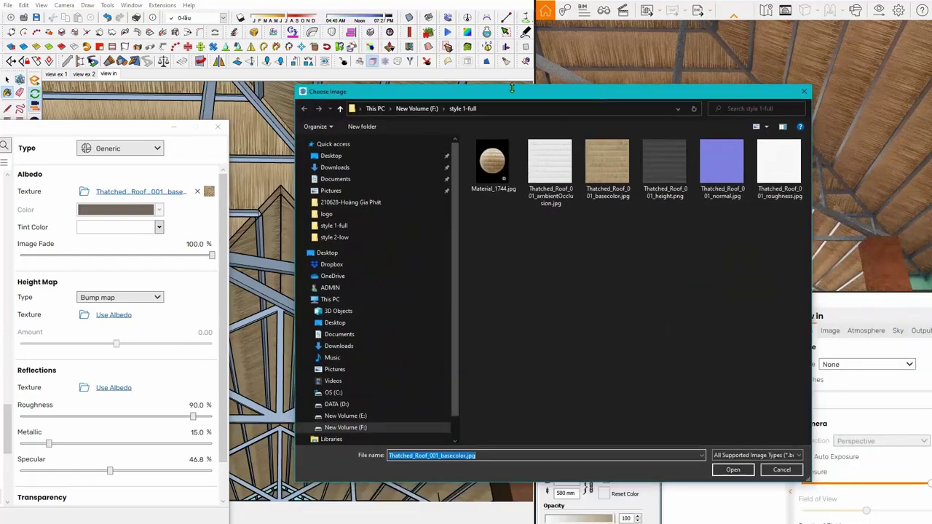
pyautogui.click(416, 109)
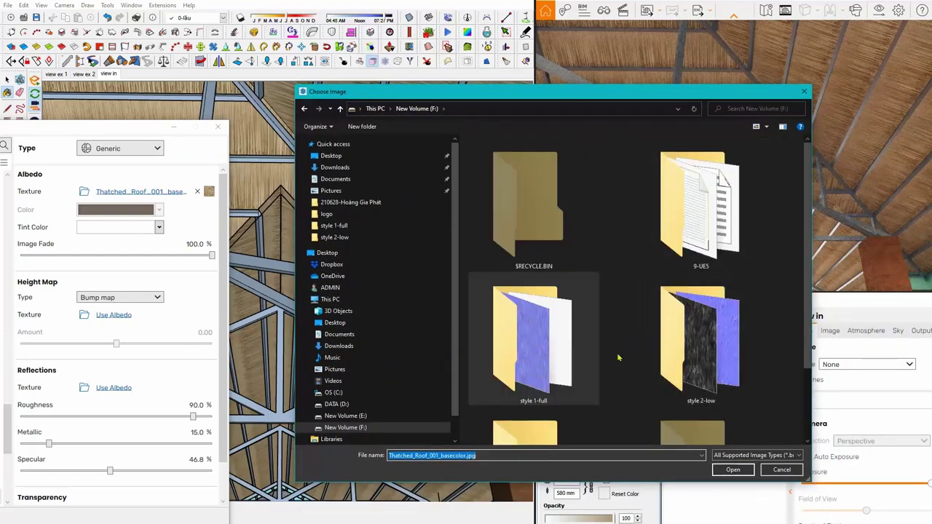
pyautogui.doubleClick(688, 340)
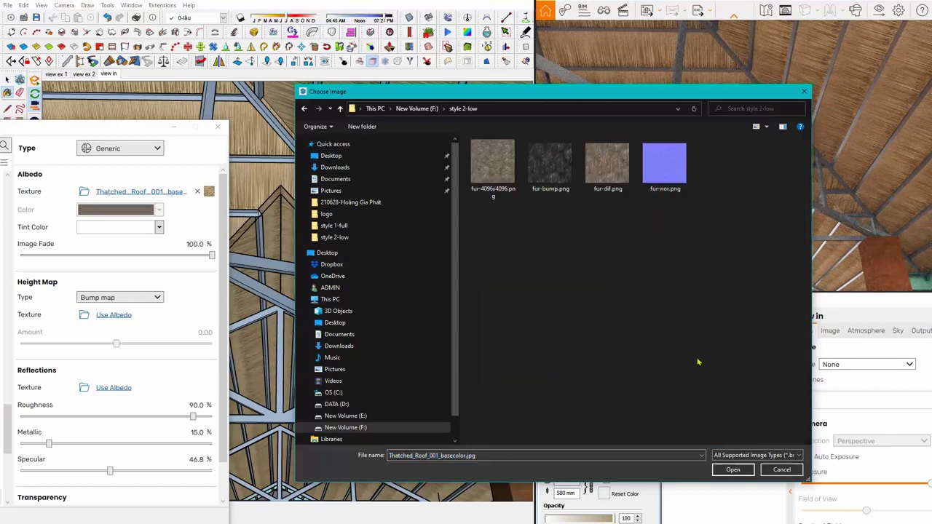
pyautogui.click(610, 181)
pyautogui.click(733, 469)
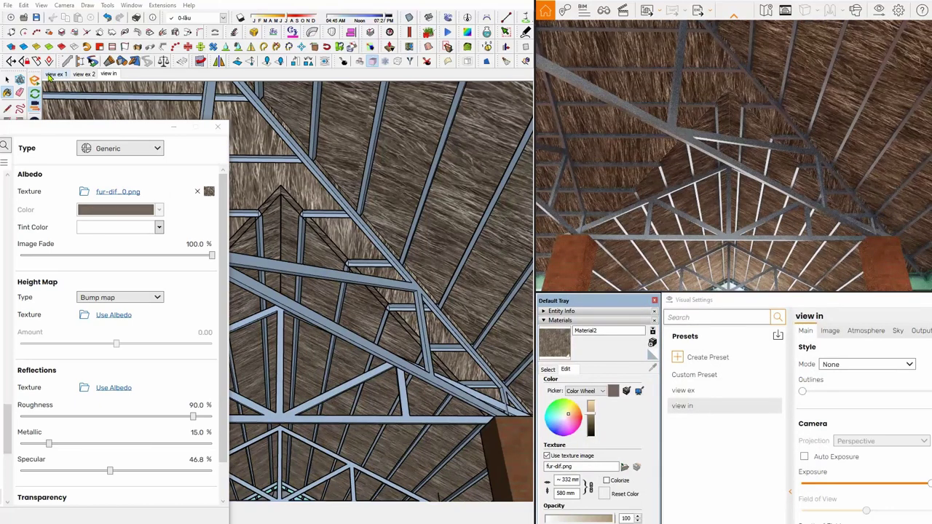
pyautogui.click(49, 75)
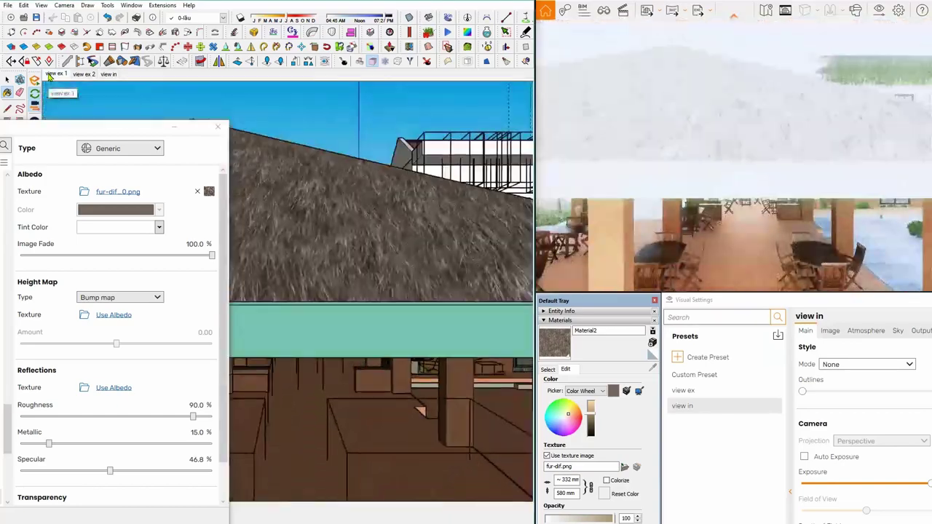
pyautogui.click(685, 391)
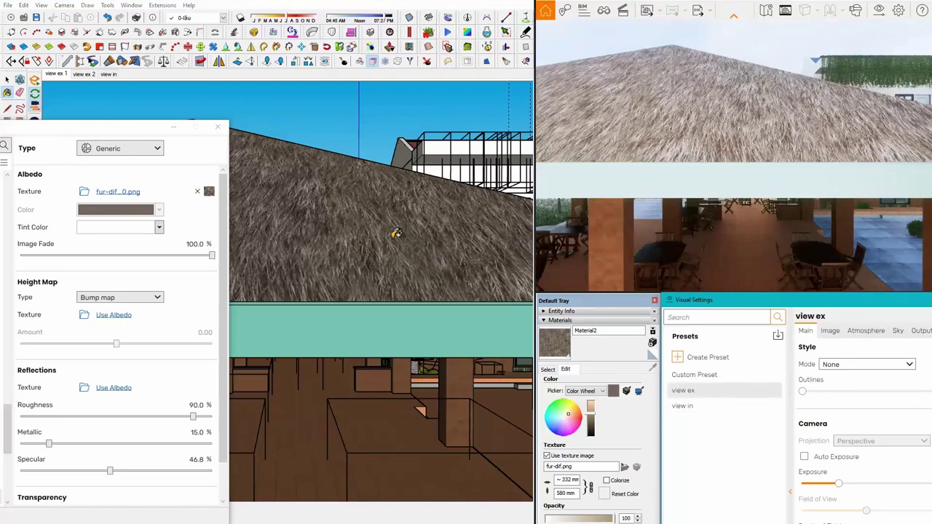
pyautogui.scroll(1, 396, 233)
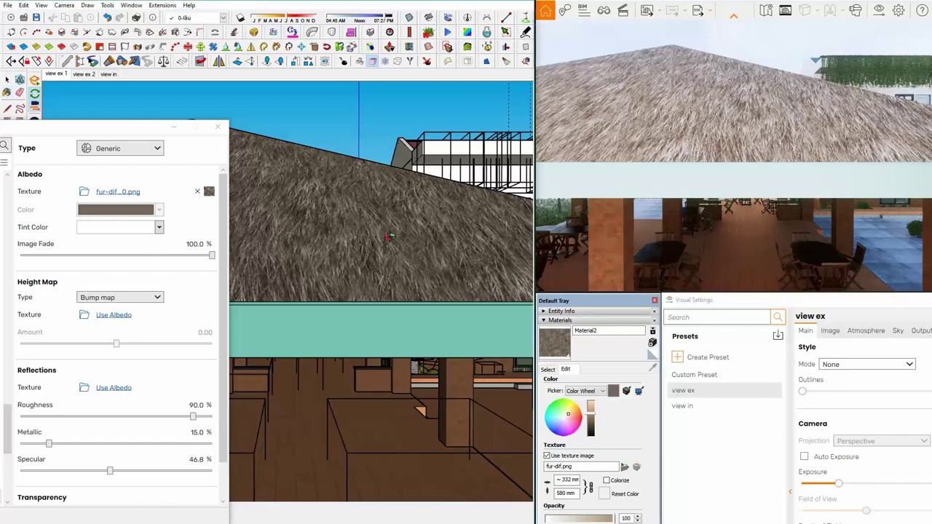
pyautogui.scroll(1, 396, 234)
pyautogui.scroll(2, 396, 233)
pyautogui.scroll(2, 395, 233)
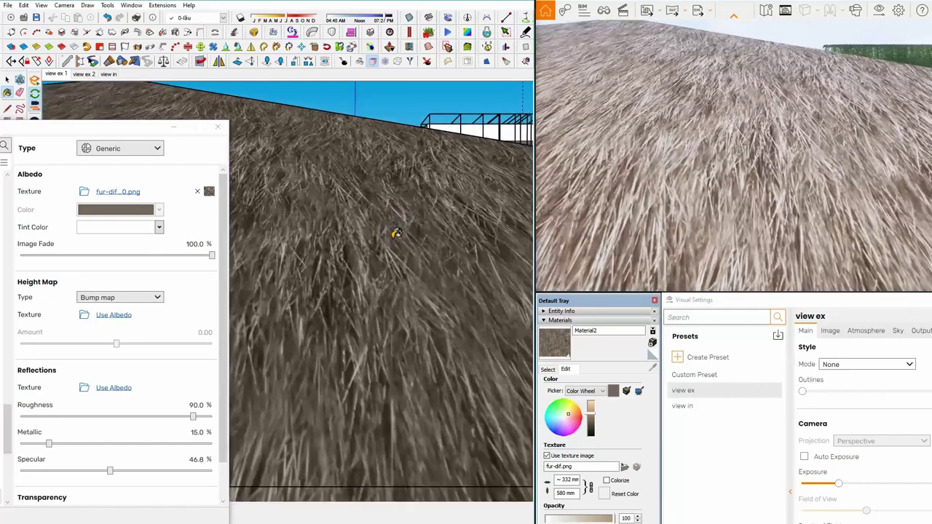
pyautogui.scroll(-3, 396, 234)
pyautogui.moveTo(395, 233)
pyautogui.mouseDown(button='middle')
pyautogui.moveTo(304, 312)
pyautogui.moveTo(377, 349)
pyautogui.mouseUp(button='middle')
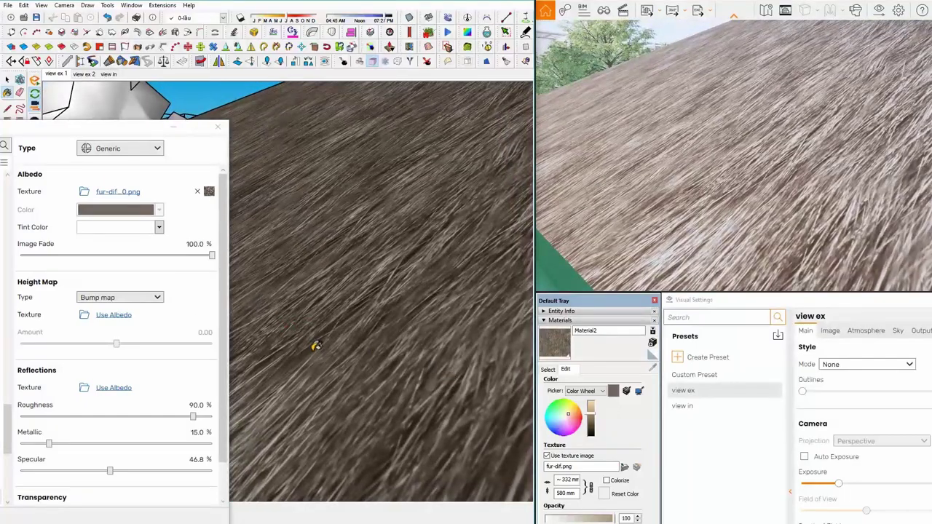
pyautogui.moveTo(315, 346)
pyautogui.mouseDown(button='middle')
pyautogui.moveTo(516, 340)
pyautogui.moveTo(377, 292)
pyautogui.moveTo(260, 291)
pyautogui.moveTo(259, 303)
pyautogui.mouseUp(button='middle')
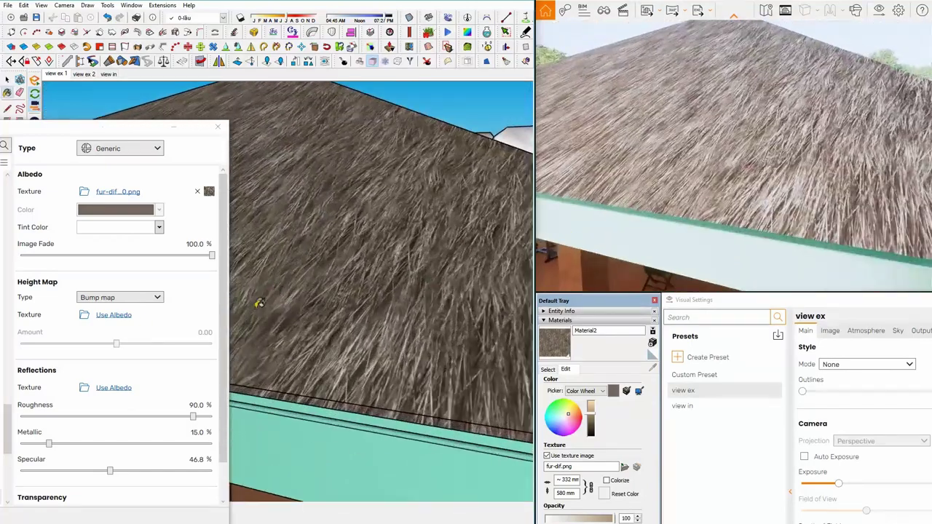
# Assign fur-bump.png as Material2's Height Map texture in the Enscape material editor.
pyautogui.click(113, 321)
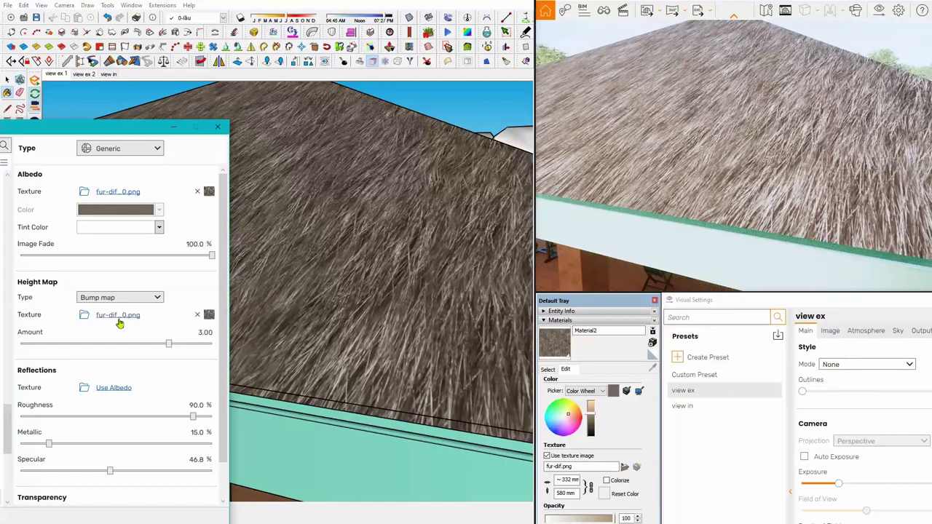
pyautogui.click(118, 315)
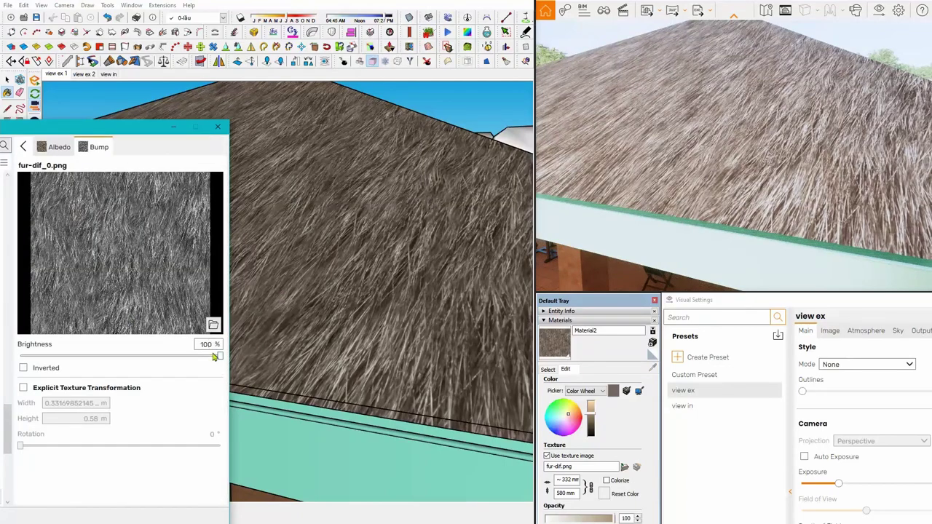
pyautogui.click(214, 326)
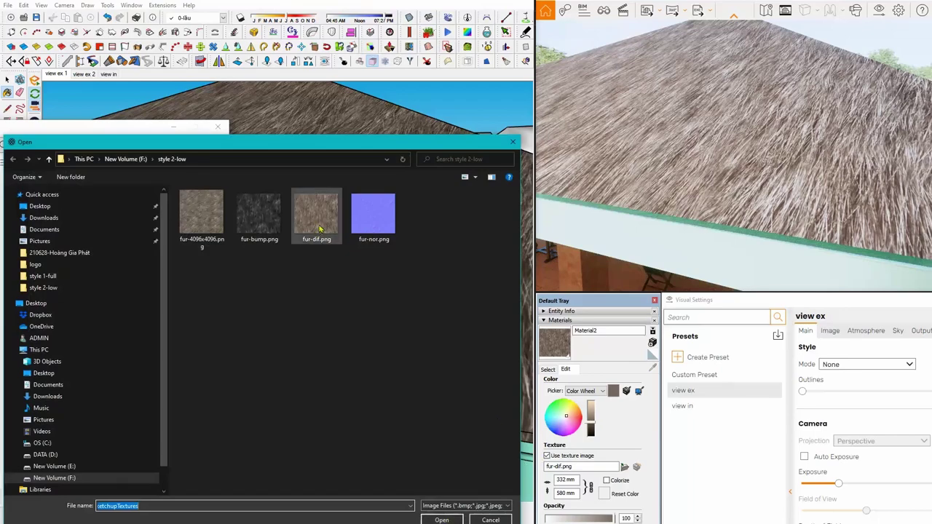
pyautogui.click(259, 213)
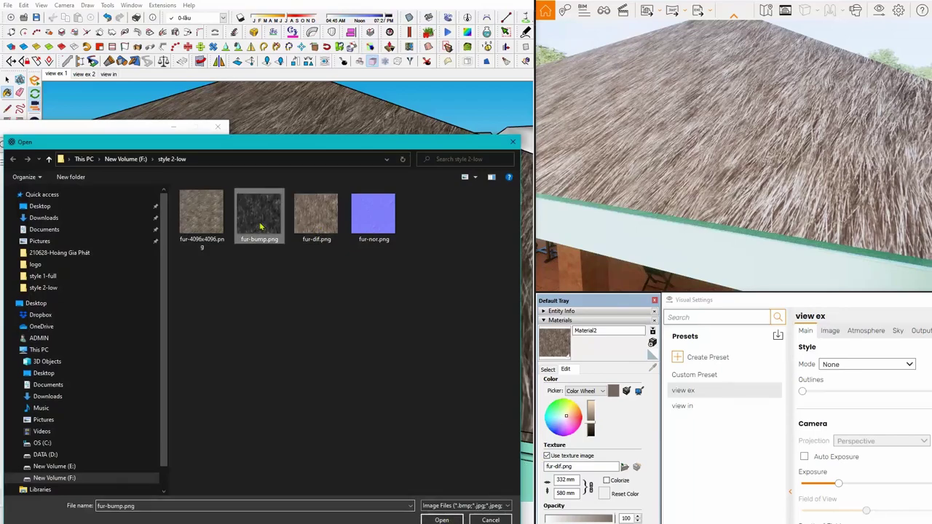
pyautogui.click(442, 520)
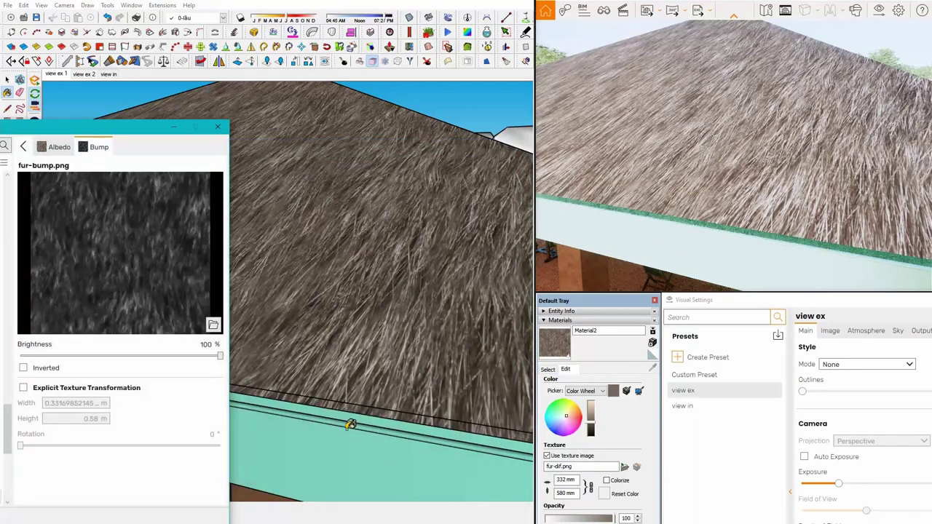
pyautogui.click(24, 148)
# Make the thatch height map a Displacement map with amount 0.60, checking the roof close-up.
pyautogui.moveTo(170, 345); pyautogui.dragTo(250, 348)
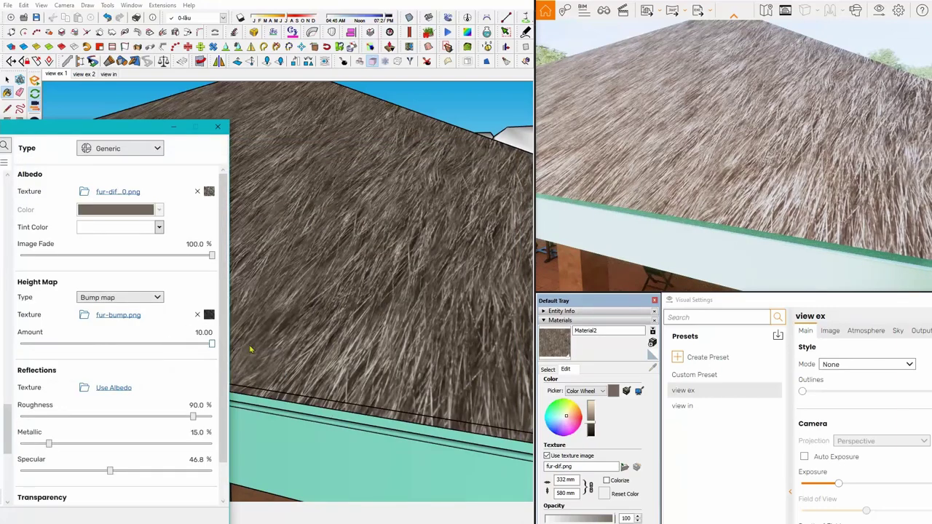
pyautogui.click(368, 319)
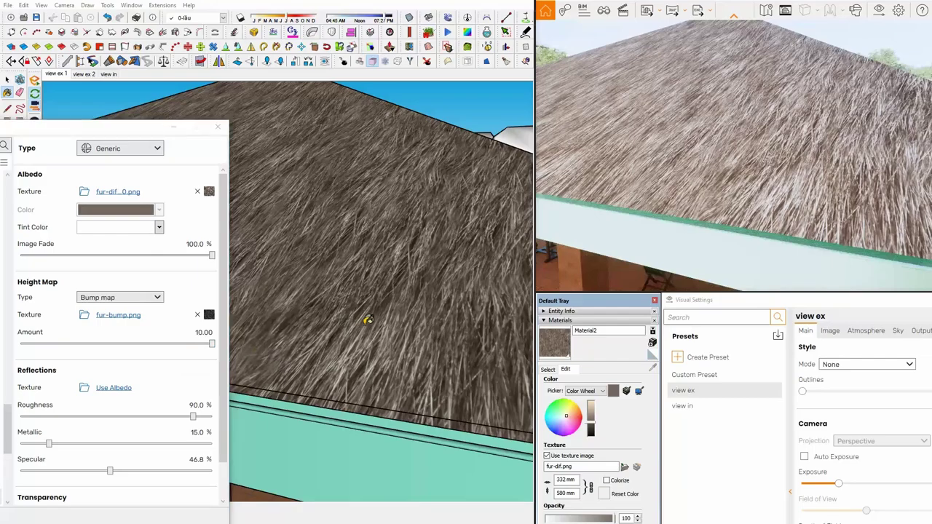
pyautogui.moveTo(368, 320)
pyautogui.mouseDown(button='middle')
pyautogui.moveTo(271, 299)
pyautogui.moveTo(251, 307)
pyautogui.mouseUp(button='middle')
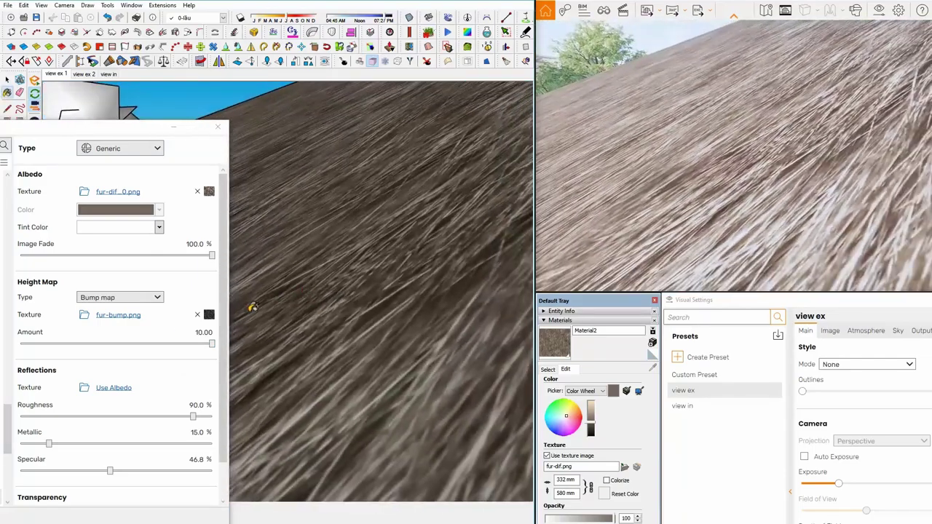
pyautogui.moveTo(211, 343); pyautogui.dragTo(139, 344)
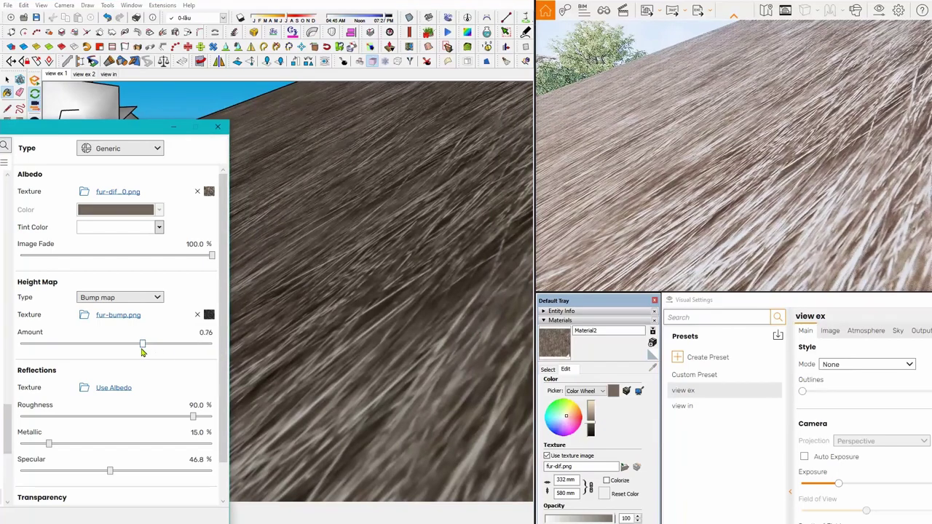
pyautogui.click(149, 299)
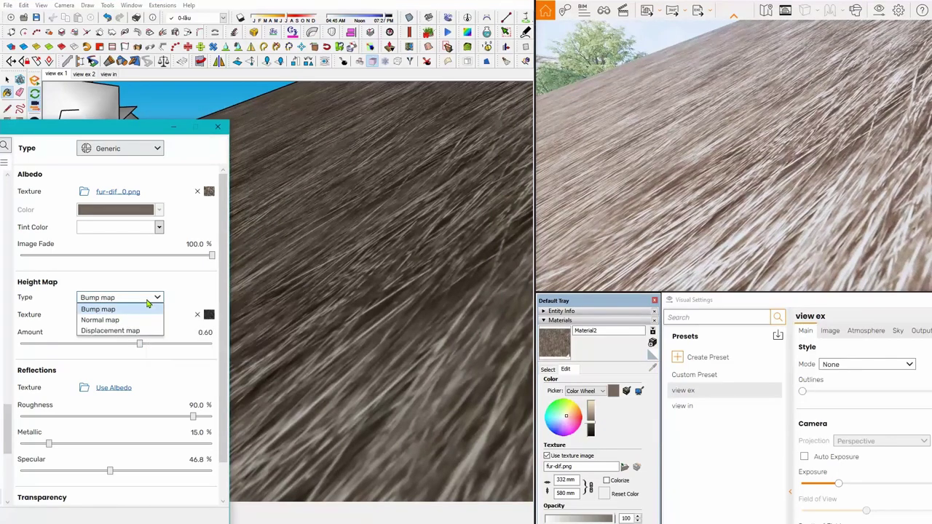
pyautogui.click(131, 330)
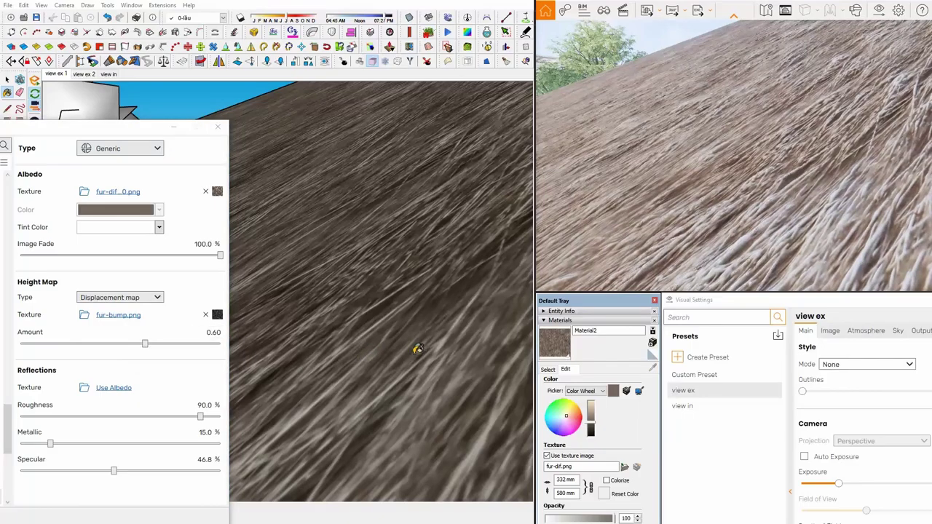
pyautogui.moveTo(417, 349)
pyautogui.mouseDown(button='middle')
pyautogui.moveTo(507, 341)
pyautogui.moveTo(405, 365)
pyautogui.moveTo(412, 313)
pyautogui.moveTo(437, 285)
pyautogui.moveTo(427, 287)
pyautogui.moveTo(422, 324)
pyautogui.moveTo(391, 260)
pyautogui.mouseUp(button='middle')
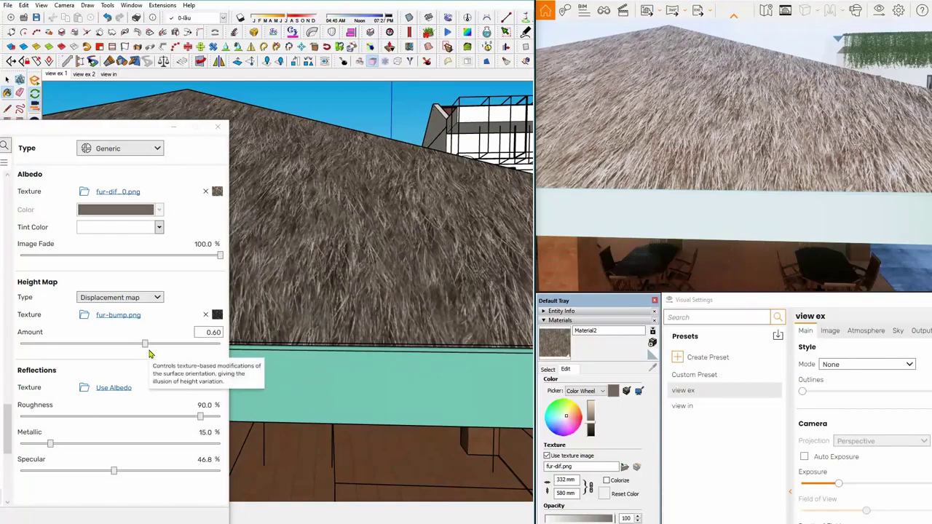
# Inspect the roof trusses from the view in scene with its visual settings preset.
pyautogui.click(86, 75)
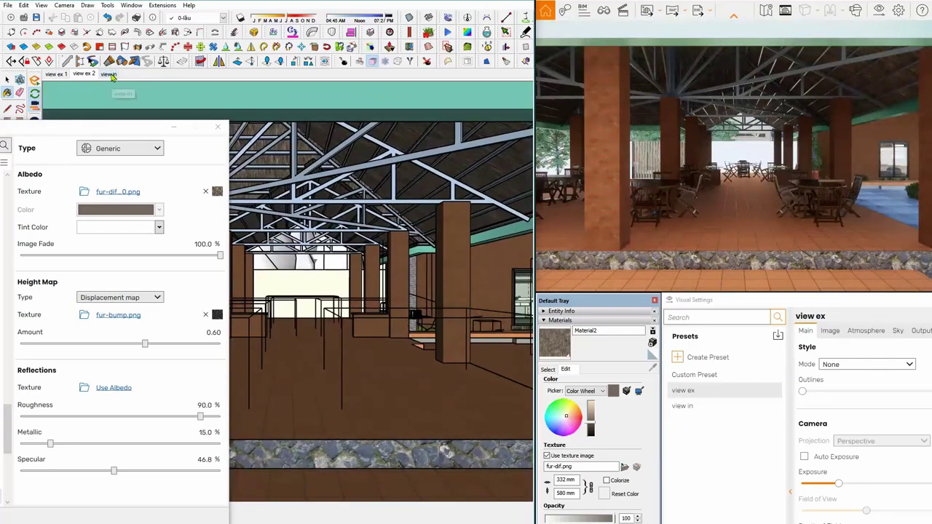
pyautogui.click(108, 75)
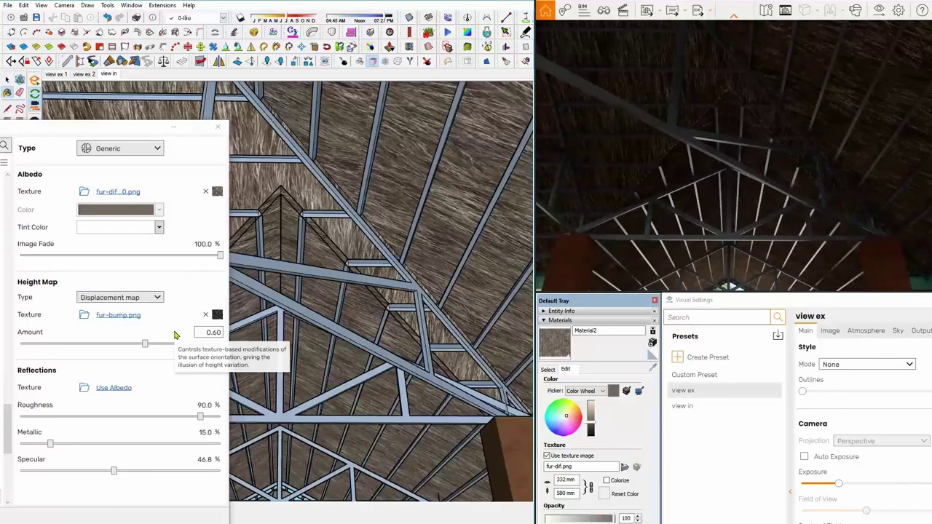
pyautogui.click(689, 412)
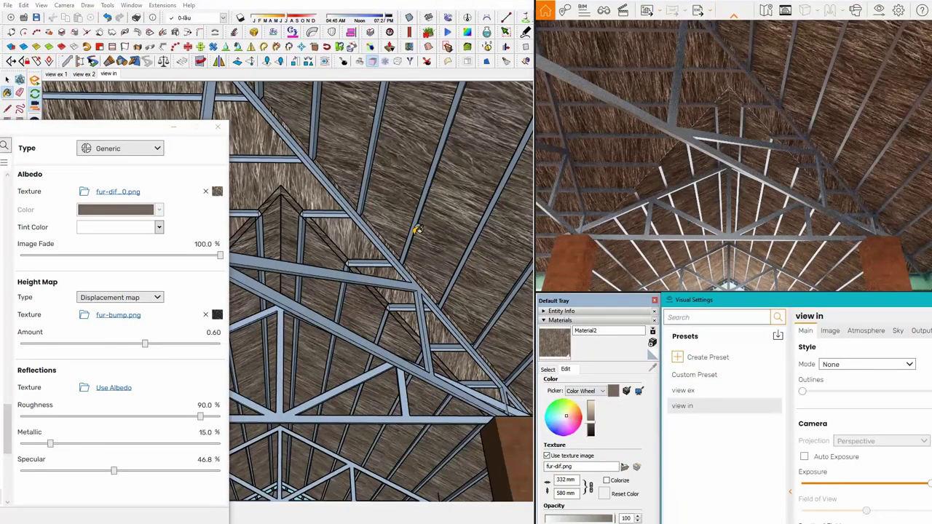
pyautogui.moveTo(417, 230)
pyautogui.mouseDown(button='middle')
pyautogui.moveTo(448, 198)
pyautogui.moveTo(350, 317)
pyautogui.moveTo(370, 366)
pyautogui.moveTo(378, 333)
pyautogui.moveTo(441, 267)
pyautogui.moveTo(468, 198)
pyautogui.moveTo(432, 273)
pyautogui.moveTo(239, 199)
pyautogui.mouseUp(button='middle')
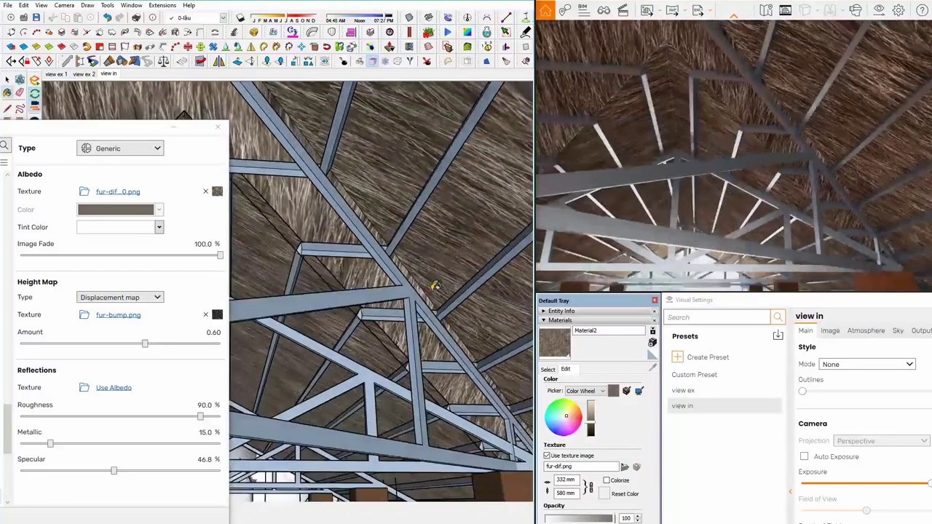
# Return to view ex 2 with its preset and set the Reflections texture to fur-dif_0.png.
pyautogui.click(89, 79)
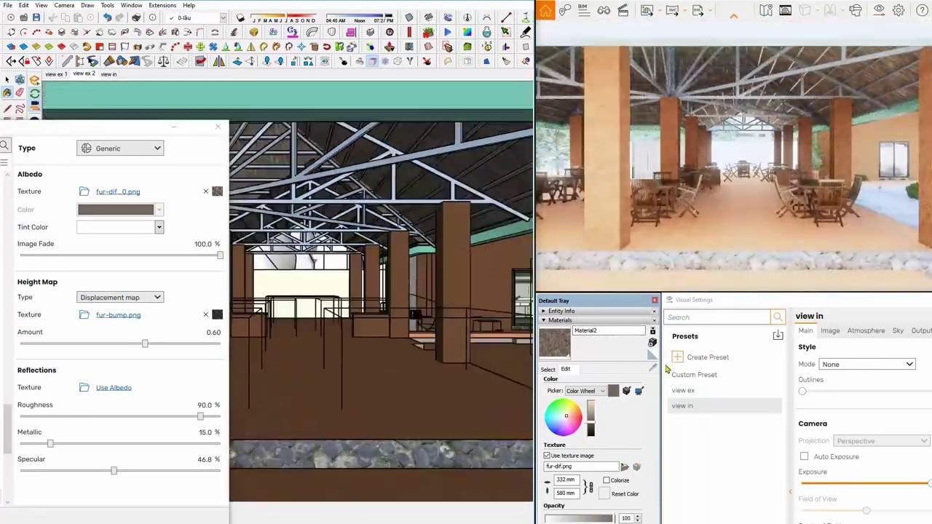
pyautogui.click(697, 393)
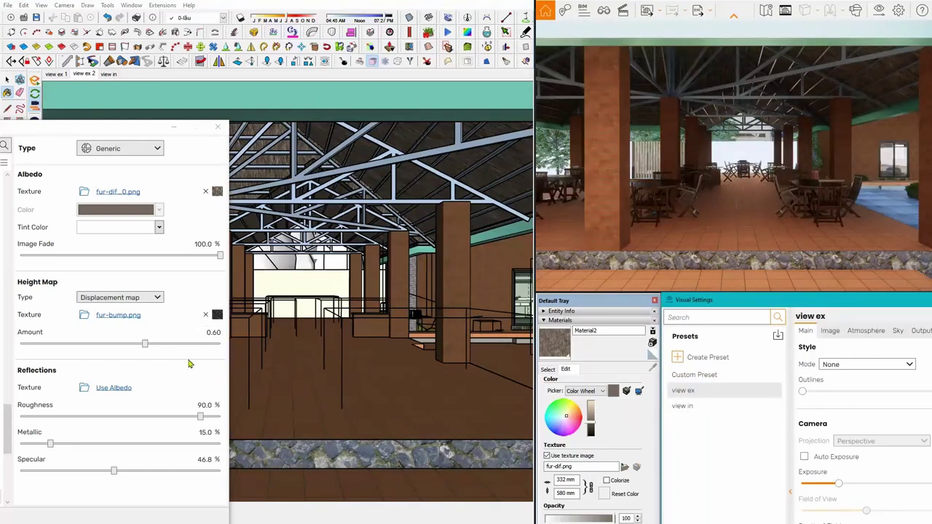
pyautogui.click(117, 389)
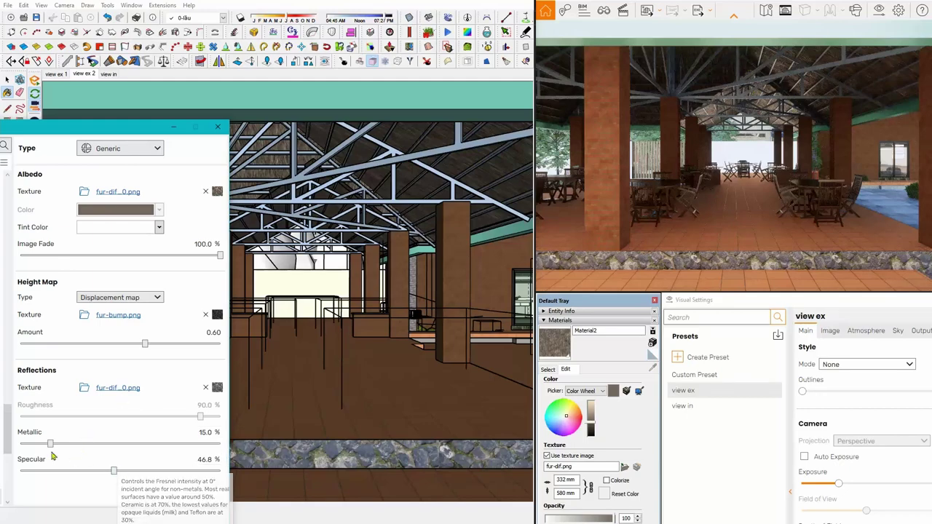
# Set the thatch material's metallic to 4.4% and specular to 51%.
pyautogui.moveTo(50, 443); pyautogui.dragTo(27, 449)
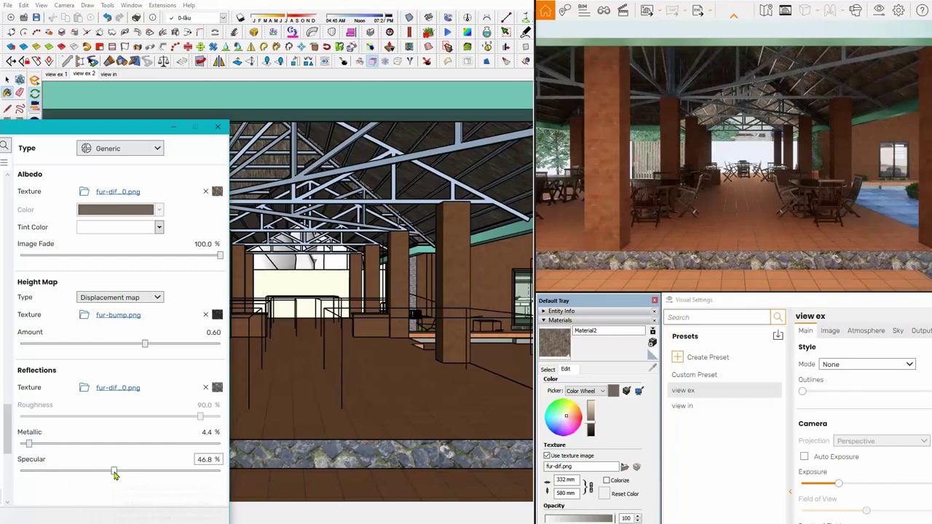
pyautogui.moveTo(113, 471); pyautogui.dragTo(241, 476)
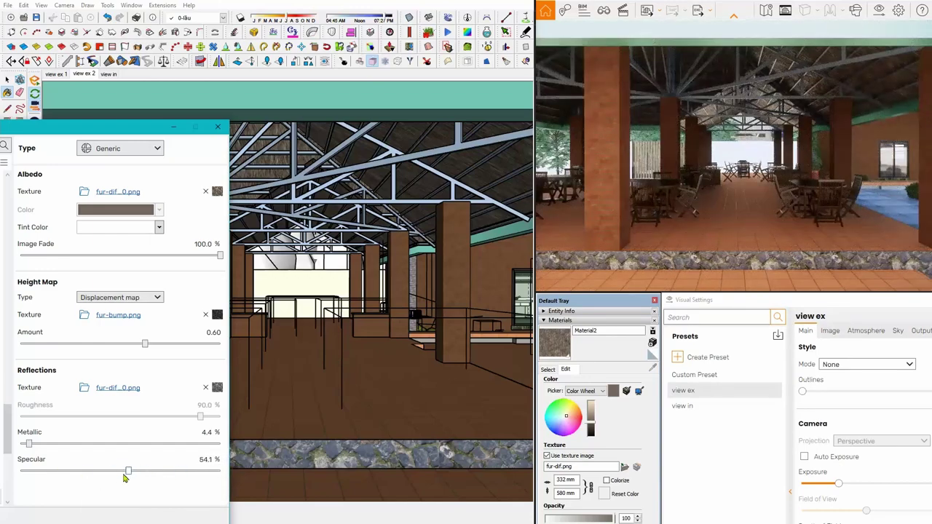
pyautogui.moveTo(124, 477)
pyautogui.mouseDown()
pyautogui.moveTo(10, 480)
pyautogui.moveTo(124, 483)
pyautogui.mouseUp()
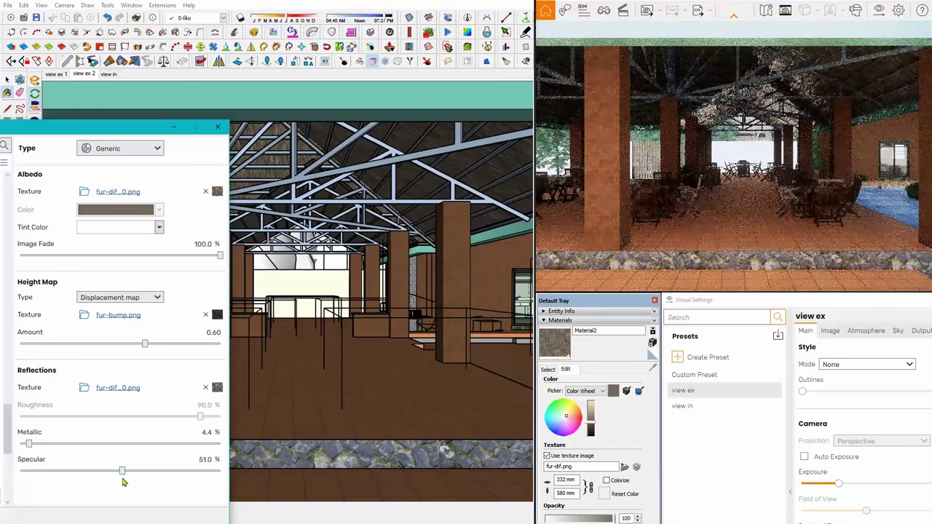
# Re-add fur-dif_0.png as the reflections texture and switch to the view ex 1 scene.
pyautogui.click(207, 389)
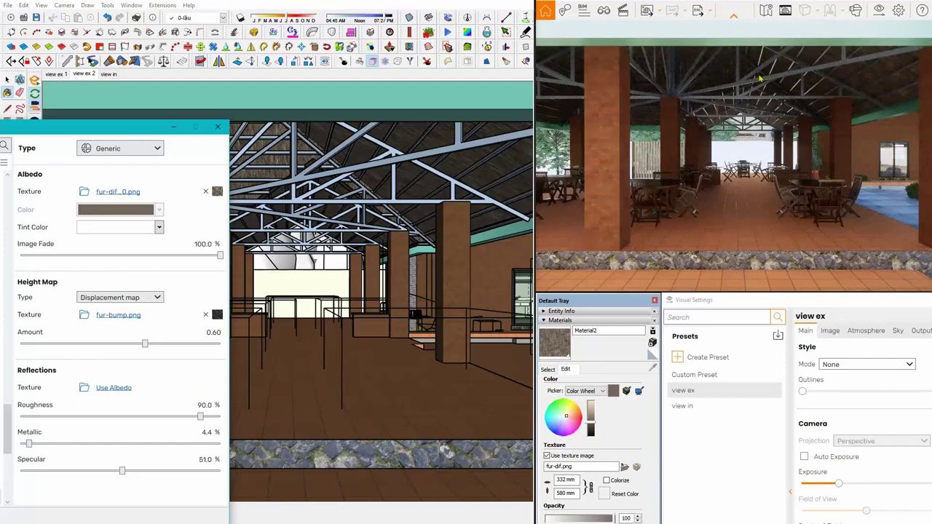
pyautogui.click(113, 391)
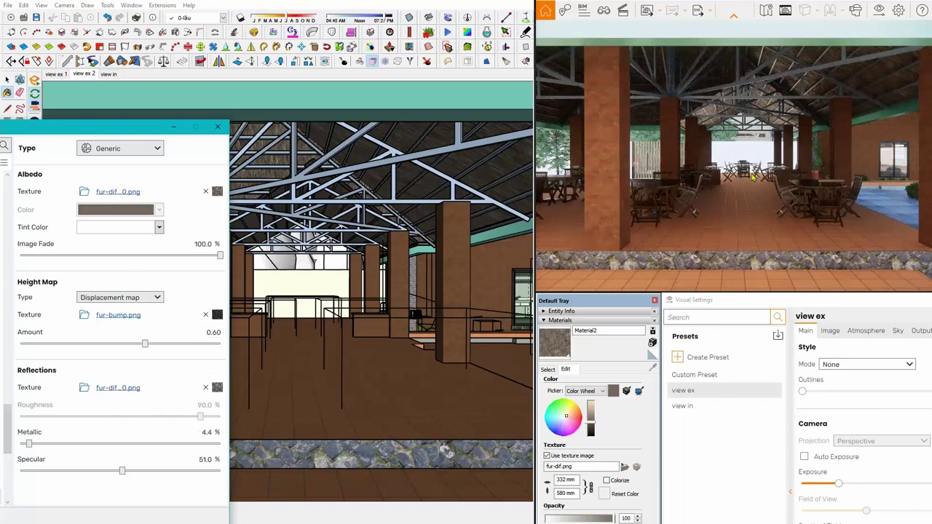
pyautogui.click(62, 79)
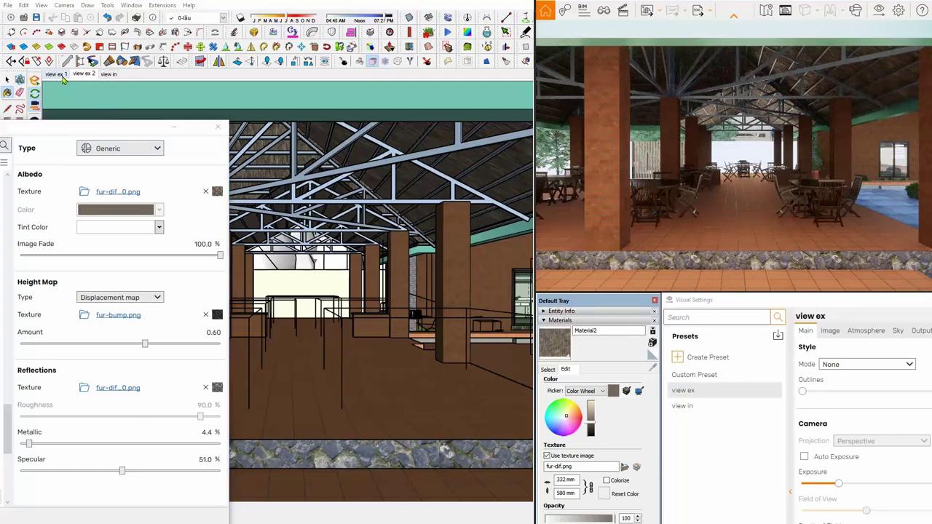
pyautogui.click(57, 77)
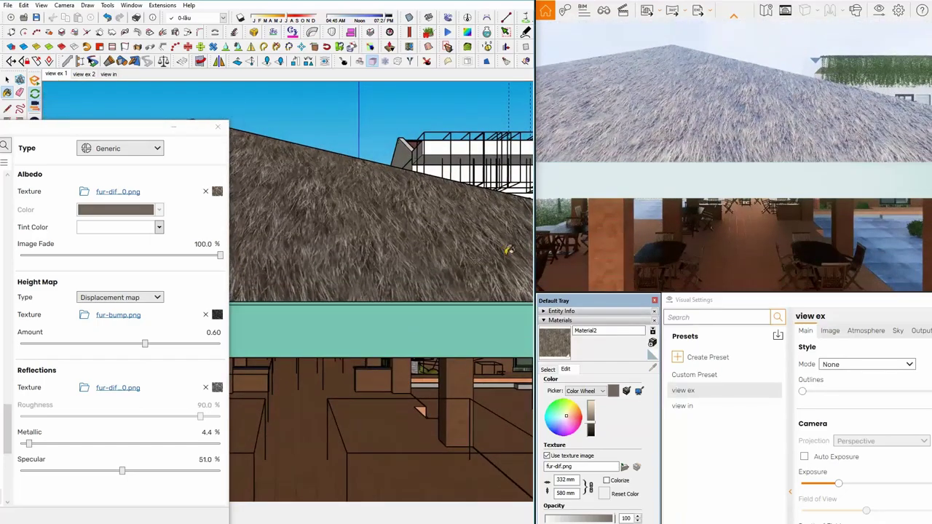
# Orbit close over the thatch and lower specular to 16.7% and metallic to 3.6%.
pyautogui.moveTo(420, 240)
pyautogui.mouseDown(button='middle')
pyautogui.moveTo(321, 253)
pyautogui.moveTo(327, 270)
pyautogui.moveTo(279, 284)
pyautogui.mouseUp(button='middle')
pyautogui.scroll(3, 328, 278)
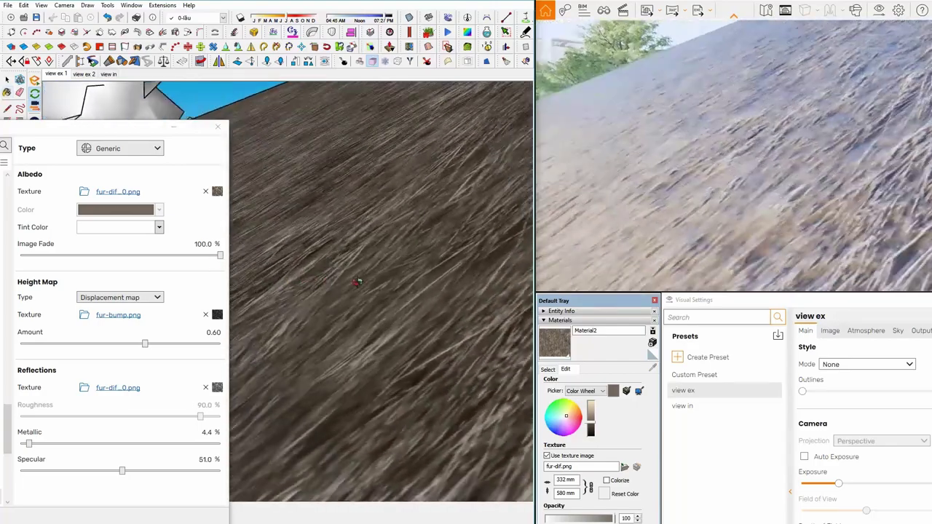
pyautogui.scroll(3, 393, 280)
pyautogui.moveTo(438, 281); pyautogui.dragTo(418, 275, button='middle')
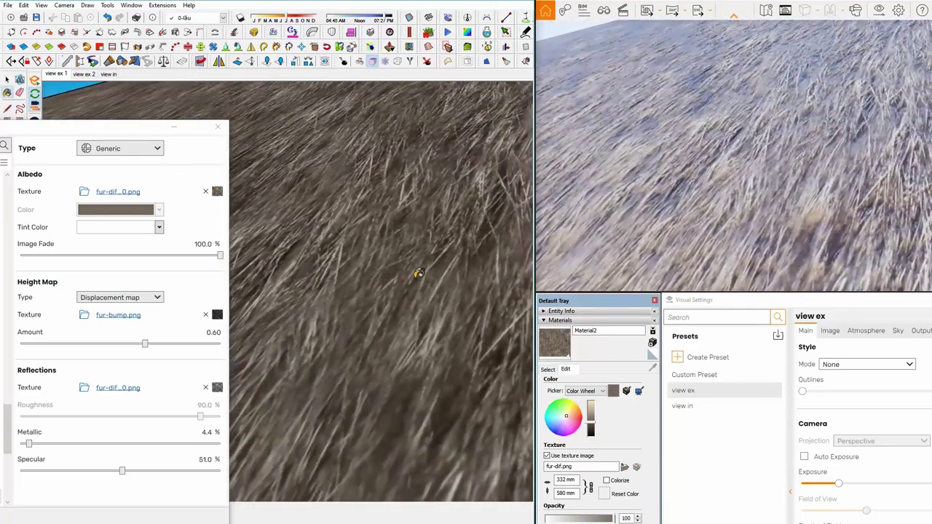
pyautogui.moveTo(114, 471); pyautogui.dragTo(53, 474)
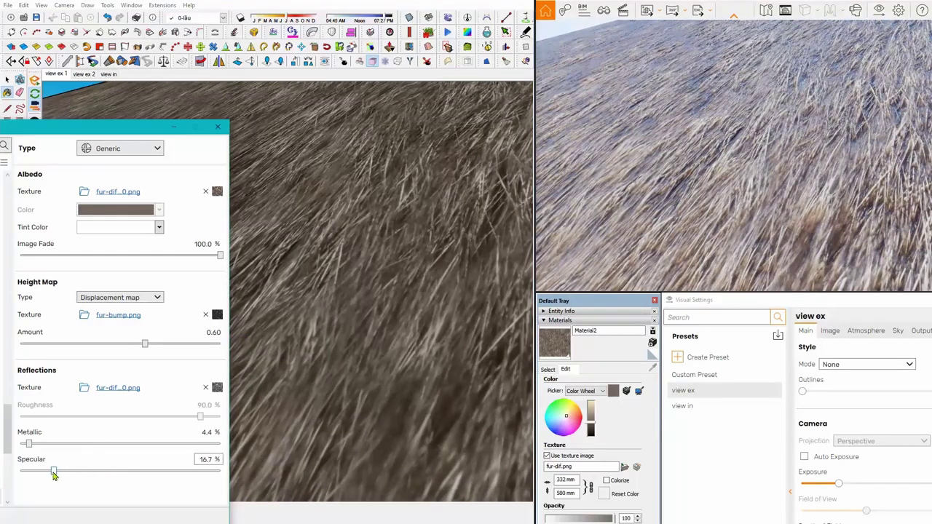
pyautogui.moveTo(29, 446); pyautogui.dragTo(26, 446)
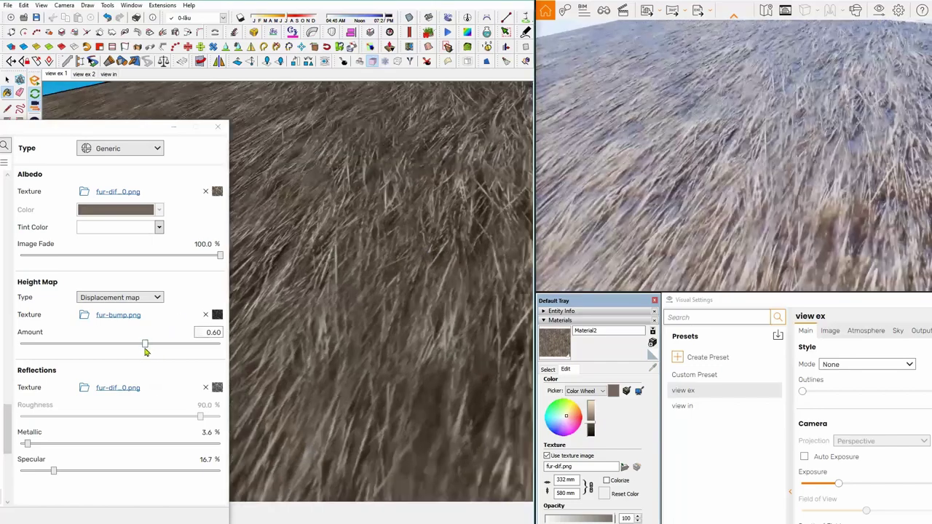
# Deepen the displacement height amount to 1.08.
pyautogui.click(146, 346)
pyautogui.moveTo(145, 347); pyautogui.dragTo(155, 349)
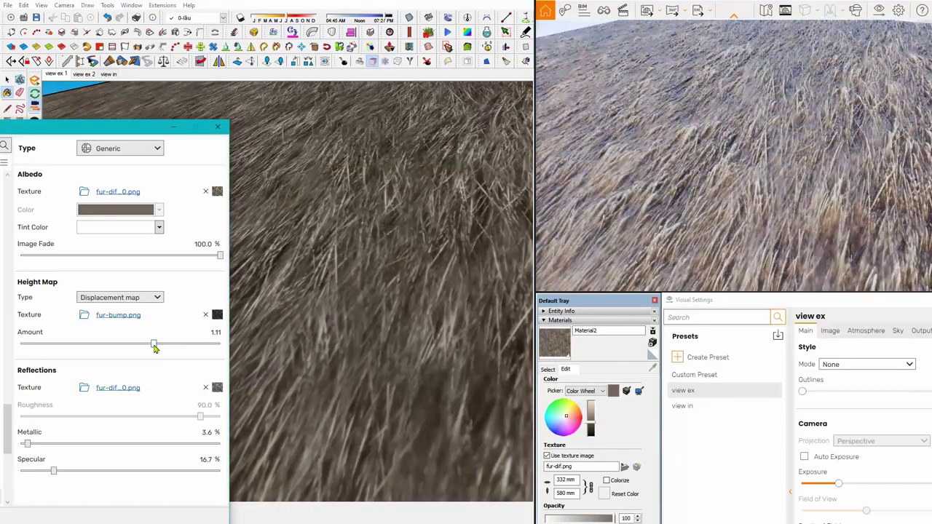
pyautogui.moveTo(155, 348); pyautogui.dragTo(154, 349)
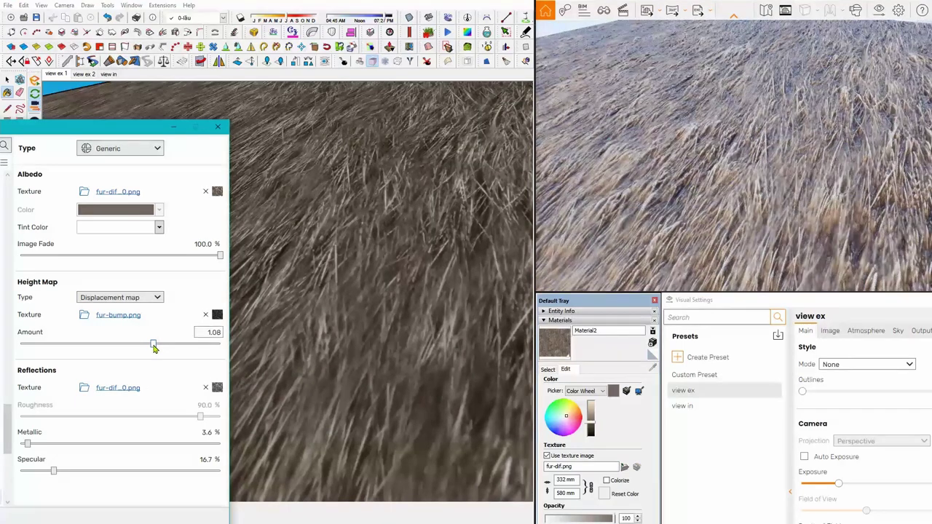
# Check the view in and view ex 2 scenes with their matching lighting presets.
pyautogui.click(109, 75)
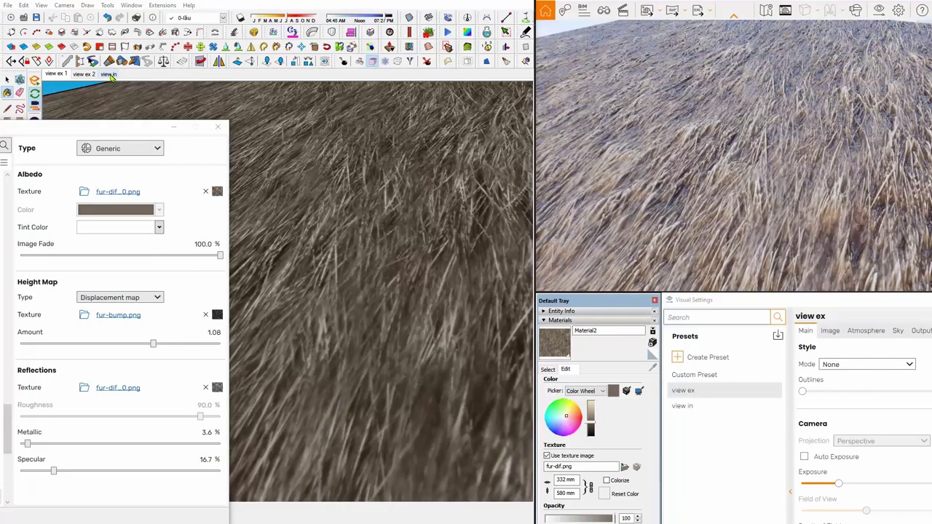
pyautogui.click(119, 74)
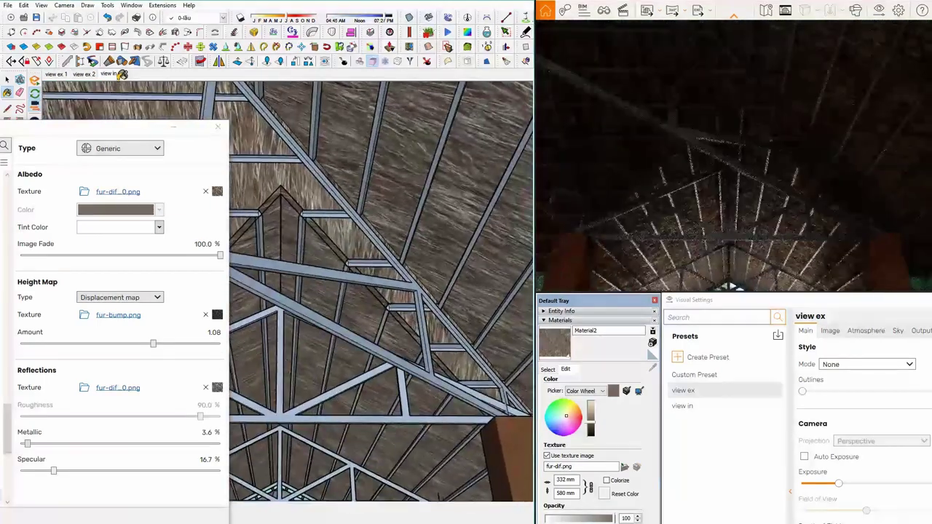
pyautogui.click(691, 407)
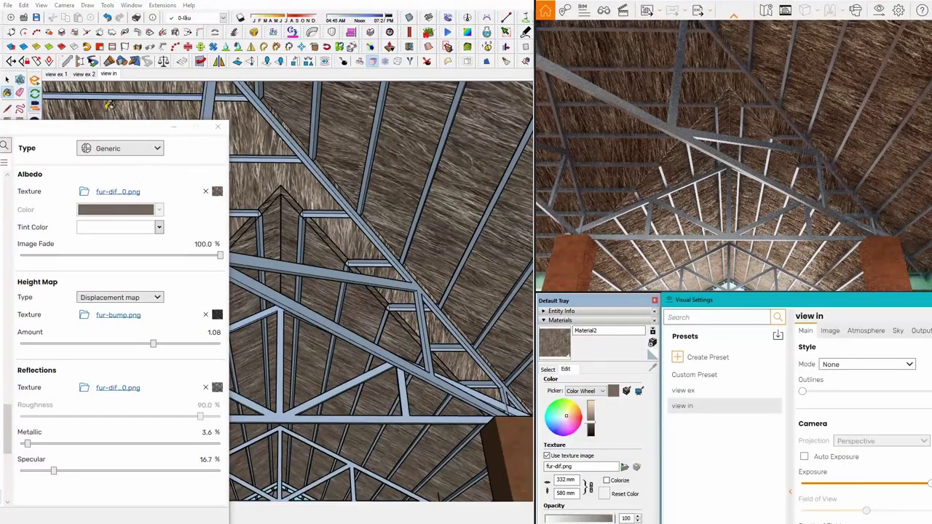
pyautogui.click(78, 74)
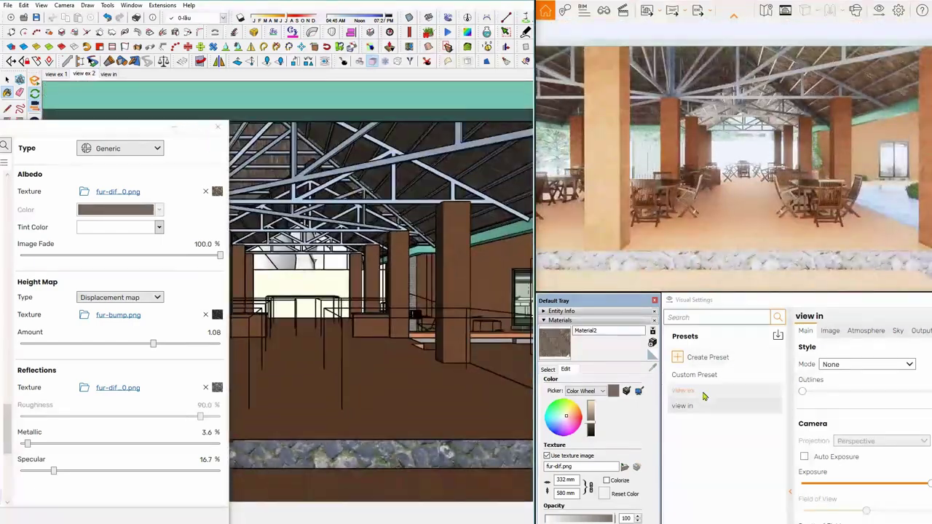
pyautogui.click(695, 394)
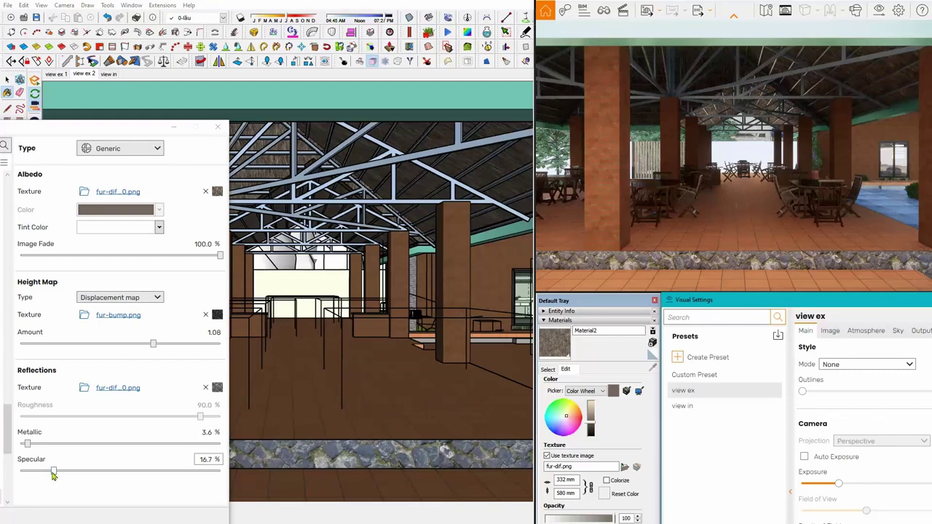
# Settle the thatch specular at 16.0% and switch to the view ex 1 exterior scene.
pyautogui.moveTo(52, 475)
pyautogui.mouseDown()
pyautogui.moveTo(221, 471)
pyautogui.moveTo(53, 474)
pyautogui.mouseUp()
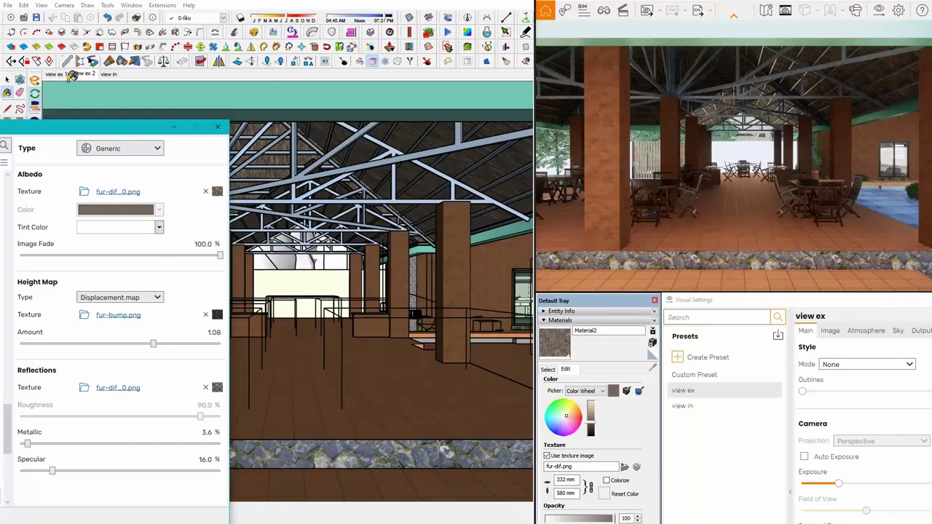
pyautogui.click(54, 75)
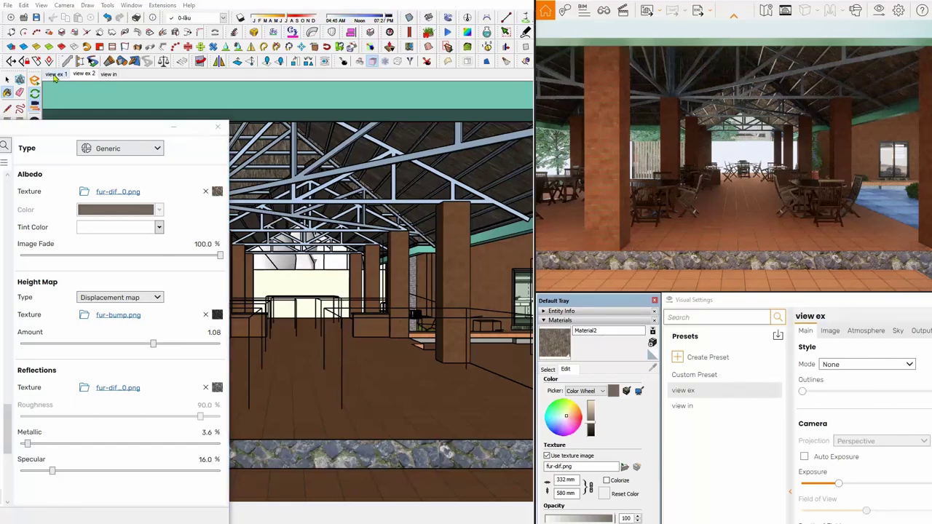
pyautogui.click(54, 75)
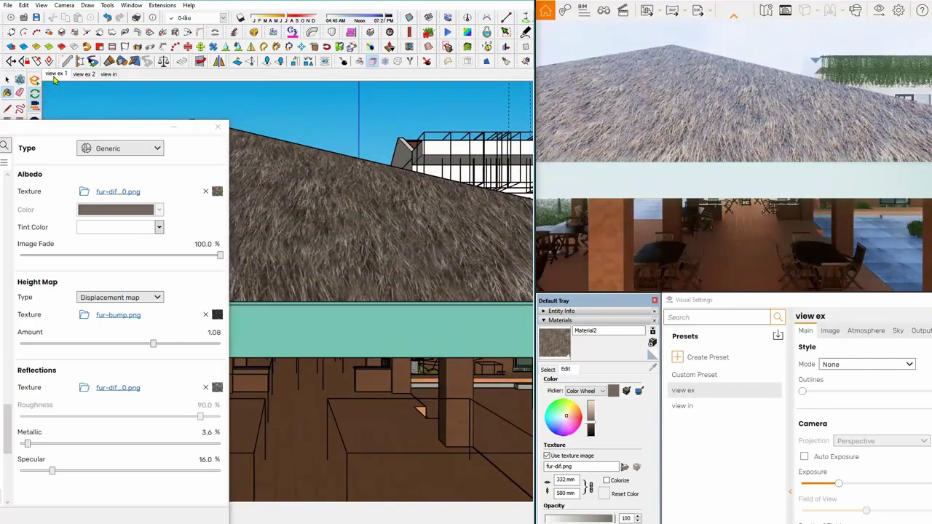
# Orbit around the thatched roof and trusses, applying the view in preset.
pyautogui.moveTo(452, 218)
pyautogui.mouseDown(button='middle')
pyautogui.moveTo(268, 239)
pyautogui.moveTo(277, 206)
pyautogui.mouseUp(button='middle')
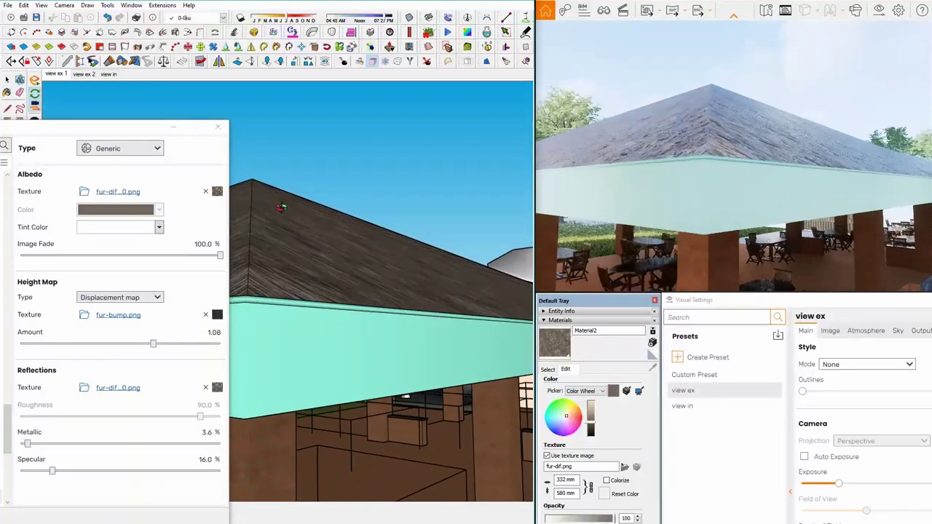
pyautogui.moveTo(282, 208)
pyautogui.mouseDown(button='middle')
pyautogui.moveTo(304, 82)
pyautogui.moveTo(297, 69)
pyautogui.moveTo(279, 73)
pyautogui.mouseUp(button='middle')
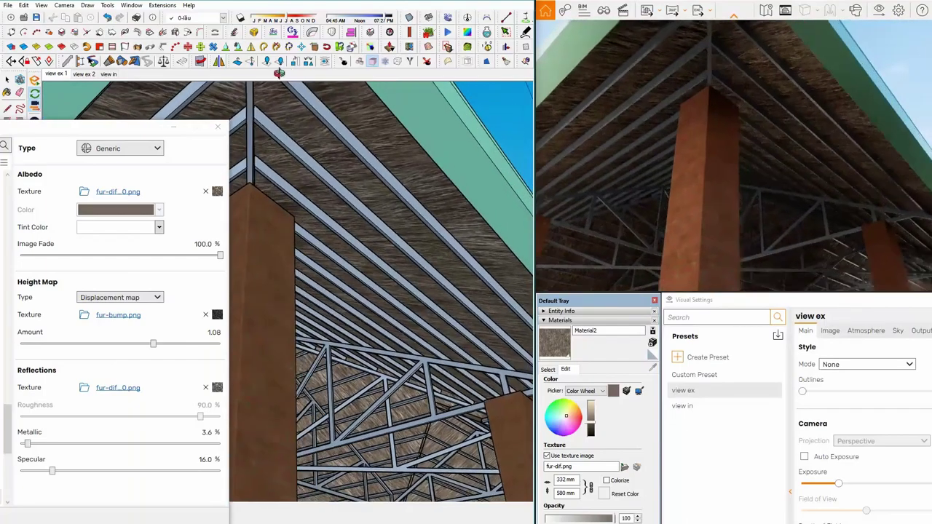
pyautogui.moveTo(382, 192)
pyautogui.mouseDown(button='middle')
pyautogui.moveTo(437, 279)
pyautogui.moveTo(355, 295)
pyautogui.mouseUp(button='middle')
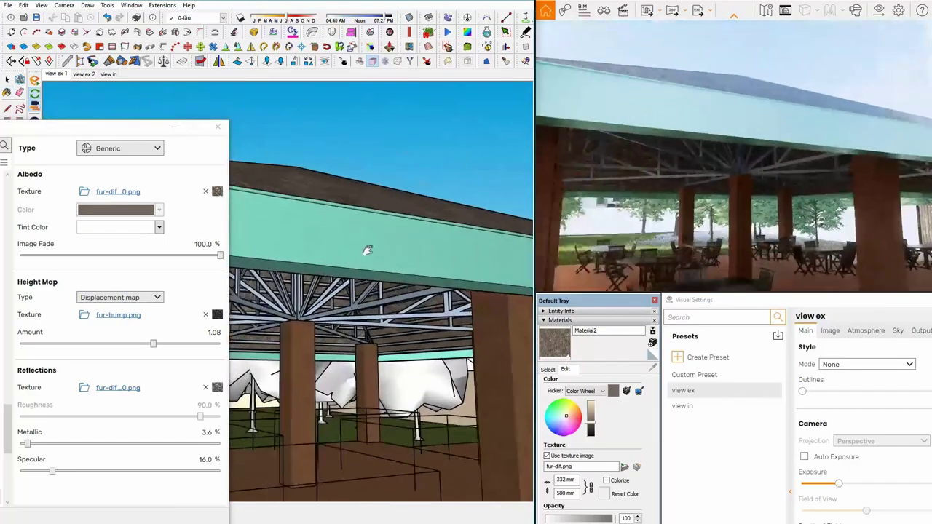
pyautogui.moveTo(315, 237); pyautogui.dragTo(332, 242, button='middle')
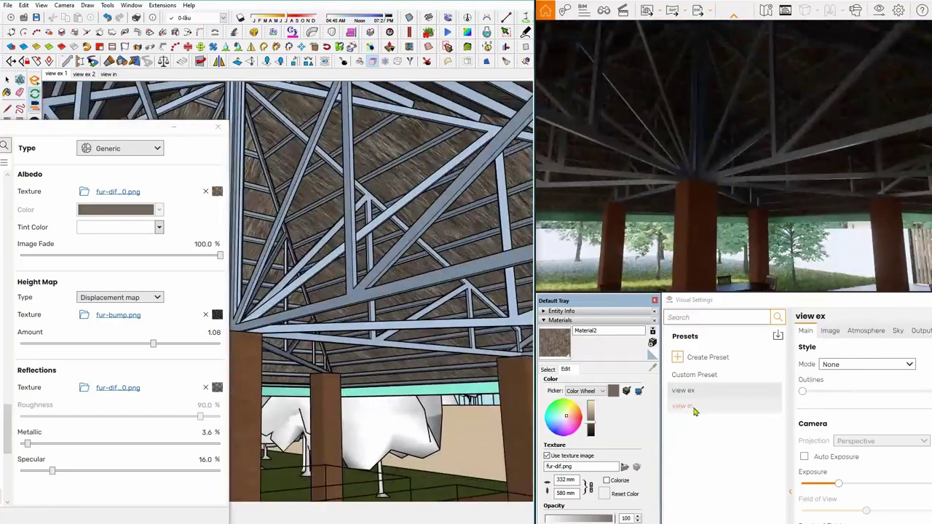
pyautogui.click(685, 407)
pyautogui.moveTo(399, 283); pyautogui.dragTo(483, 259, button='middle')
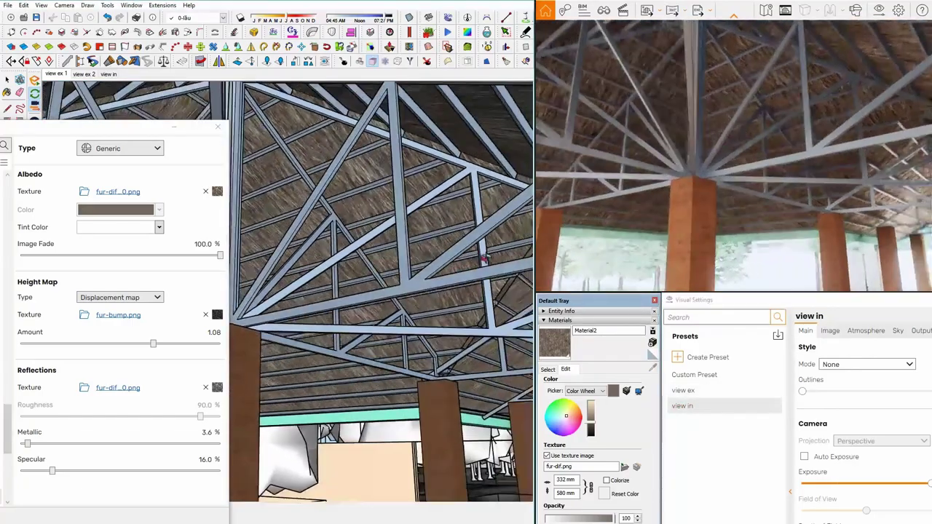
pyautogui.moveTo(400, 239)
pyautogui.mouseDown(button='middle')
pyautogui.moveTo(572, 222)
pyautogui.moveTo(561, 178)
pyautogui.moveTo(428, 233)
pyautogui.moveTo(348, 218)
pyautogui.mouseUp(button='middle')
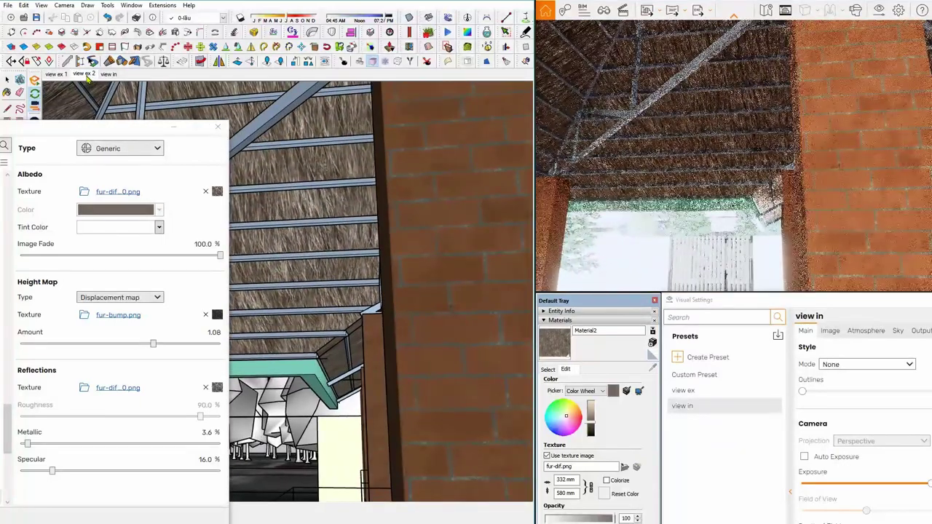
# Switch to the view ex 2 interior scene under the view ex preset.
pyautogui.click(84, 74)
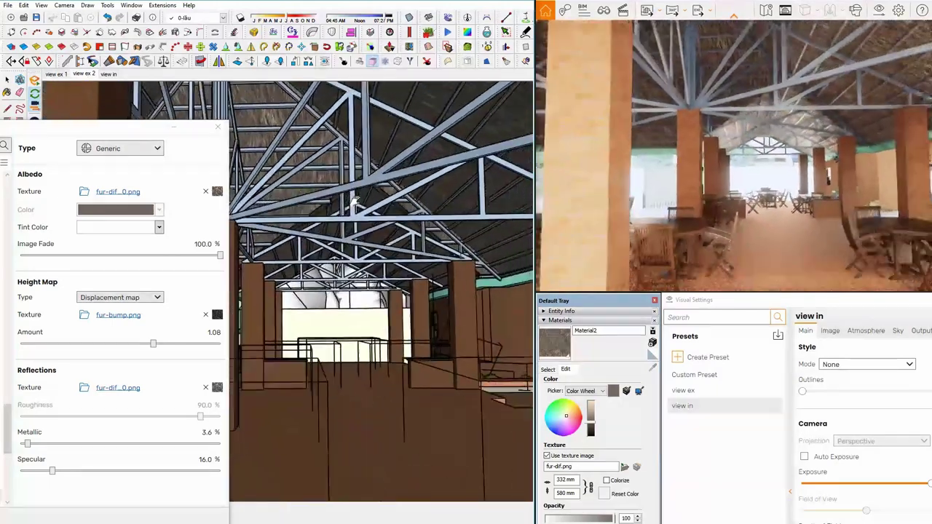
pyautogui.moveTo(685, 406); pyautogui.dragTo(690, 411)
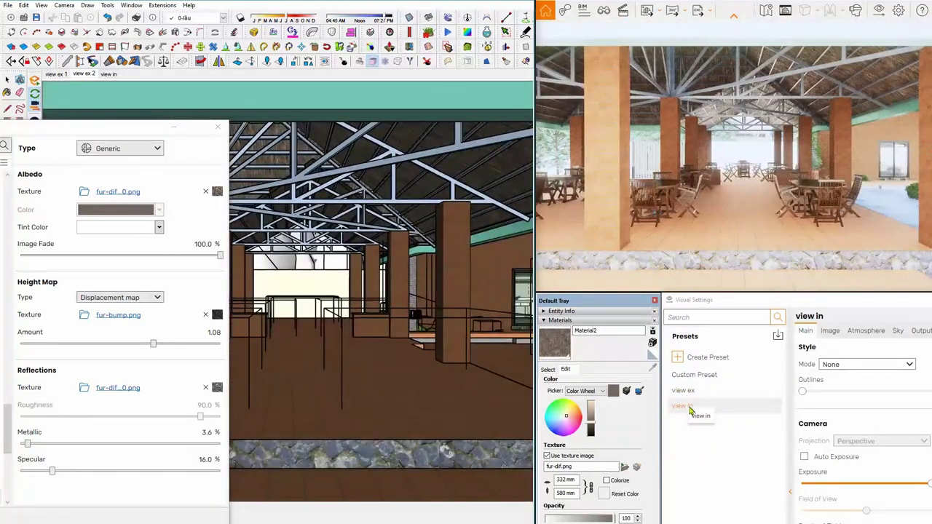
pyautogui.click(691, 391)
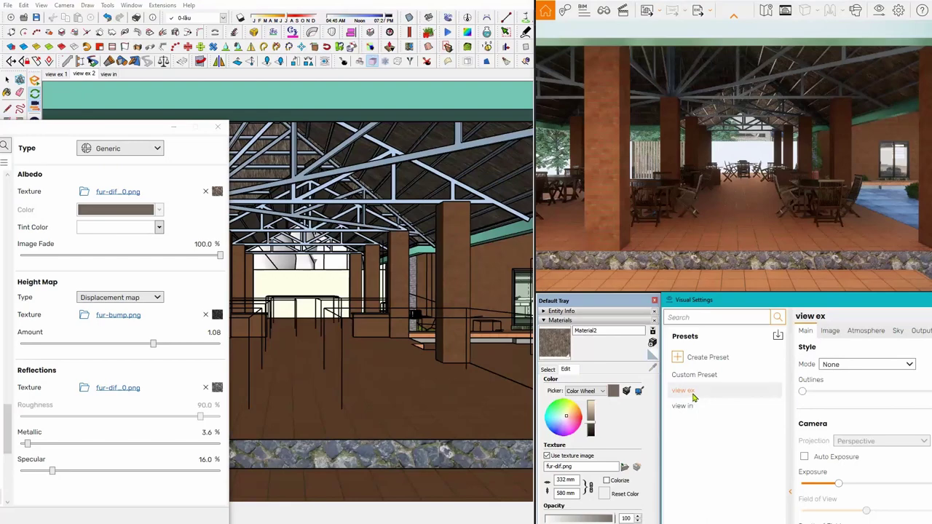
pyautogui.moveTo(677, 394); pyautogui.dragTo(683, 397)
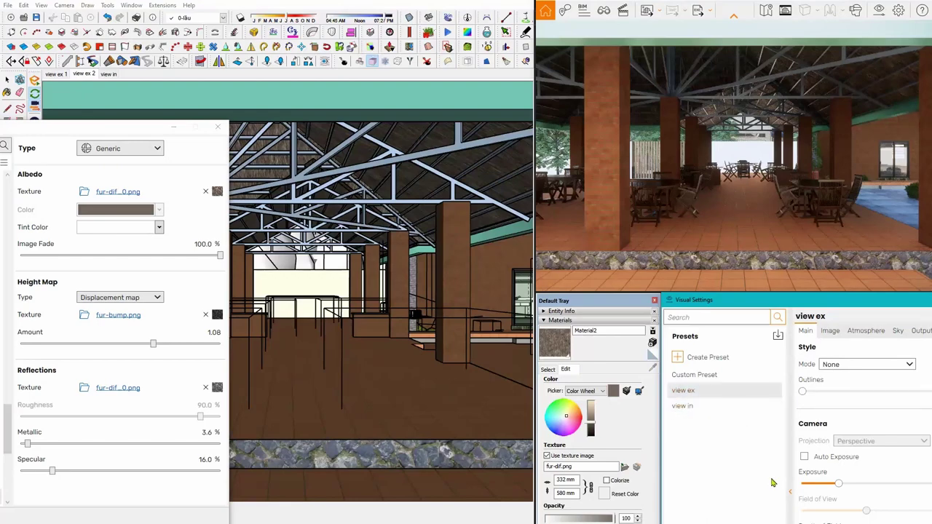